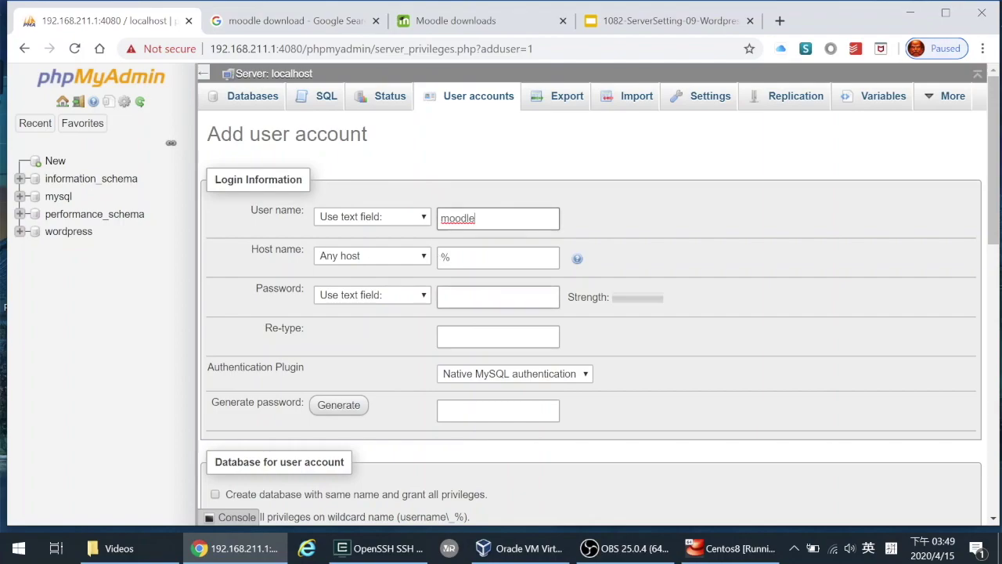
Step: Enter the new moodle account's password and move on to confirming it
click(440, 300)
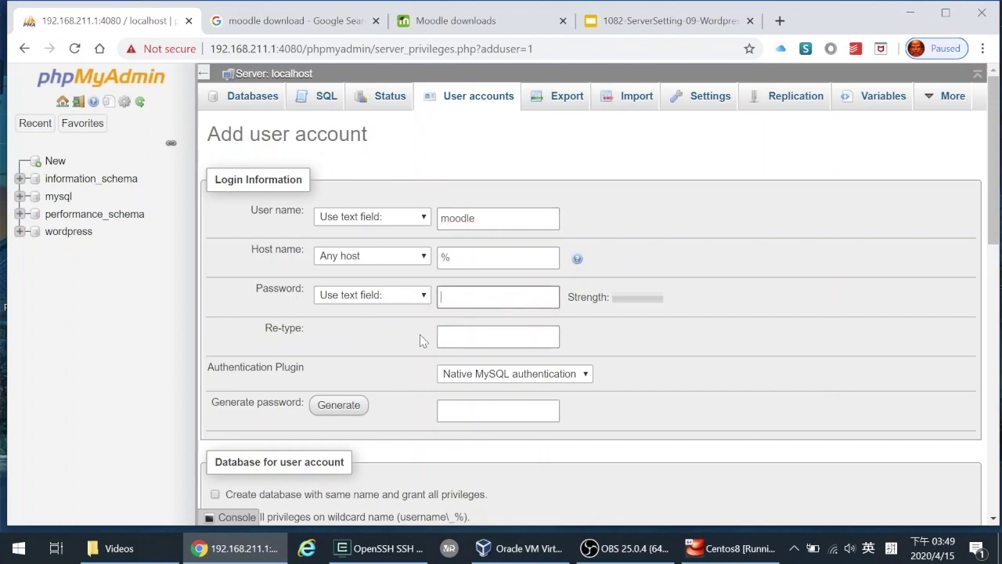
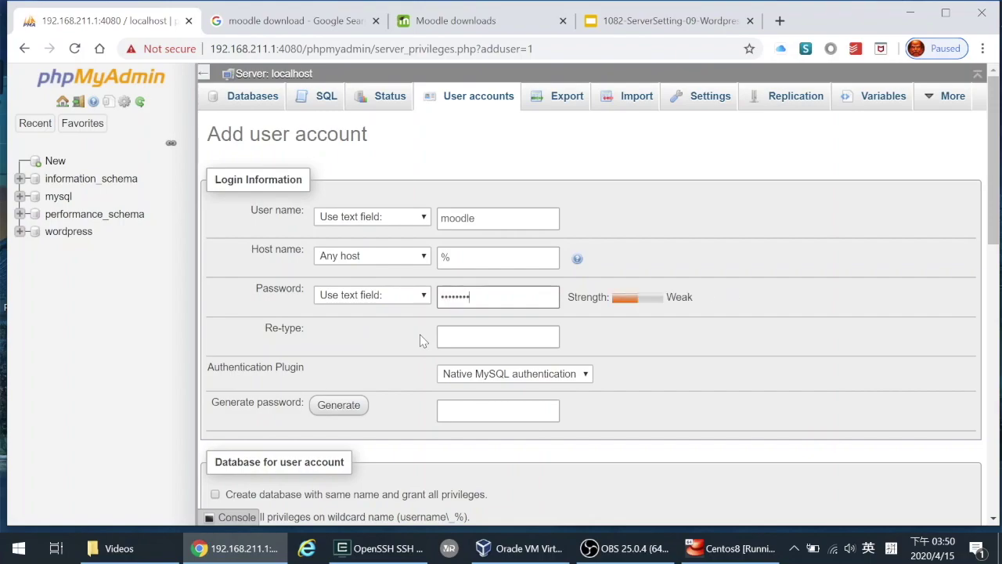
key(Tab)
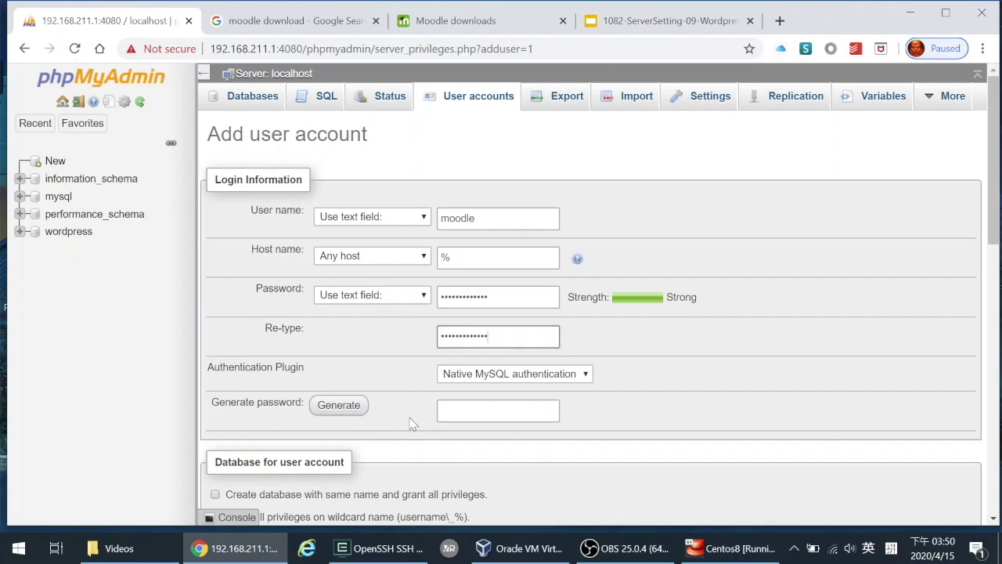
Step: Tick 'Create database with same name' and 'Grant all privileges on wildcard name', then scroll to Go
scroll(349, 411, down, 2)
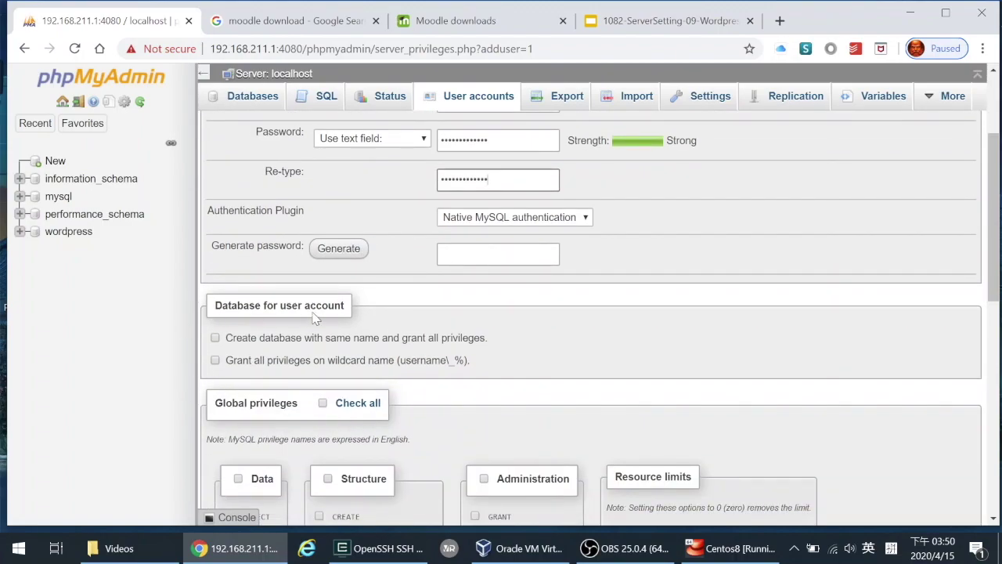
click(234, 343)
click(235, 361)
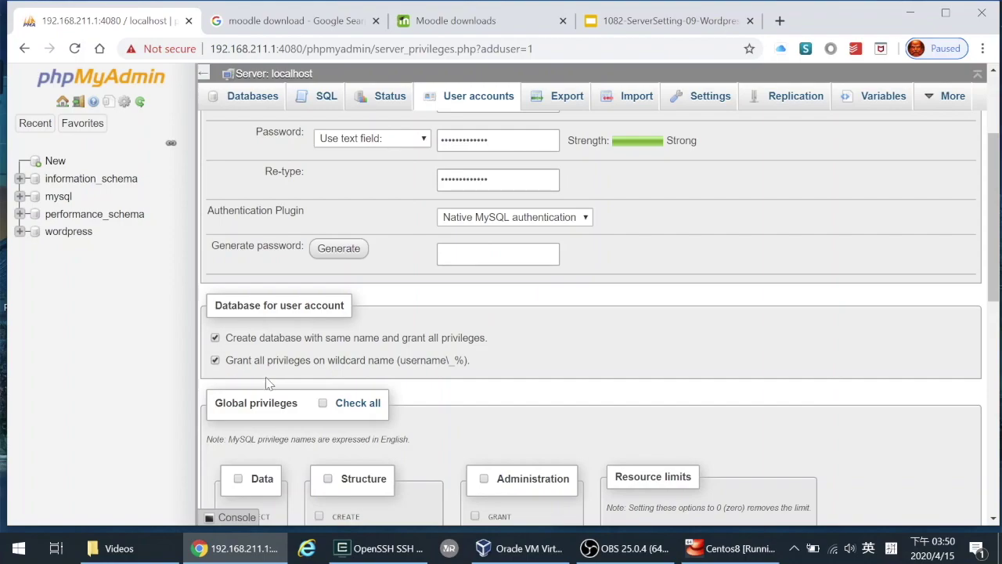
scroll(595, 364, down, 3)
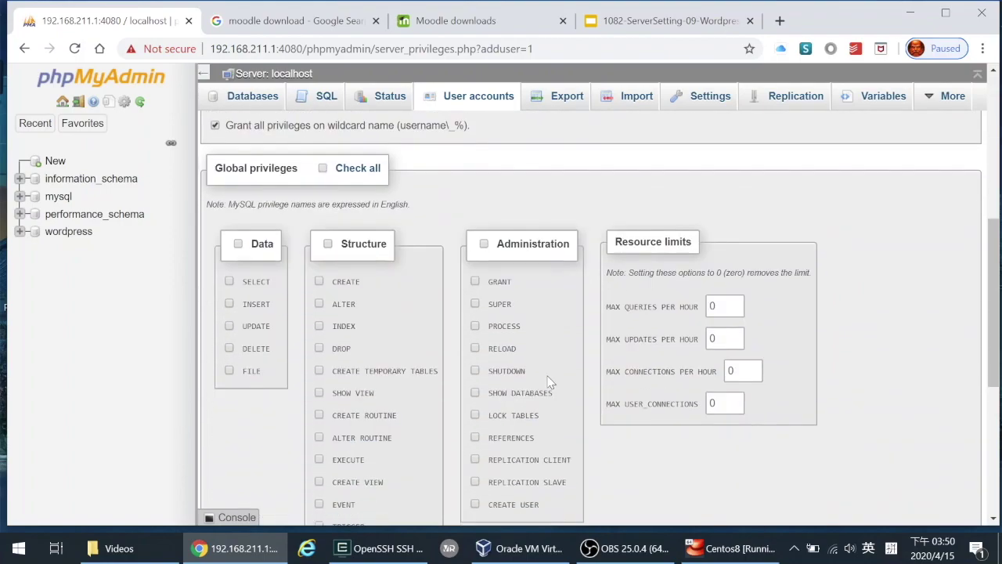
scroll(681, 344, down, 3)
scroll(928, 421, down, 3)
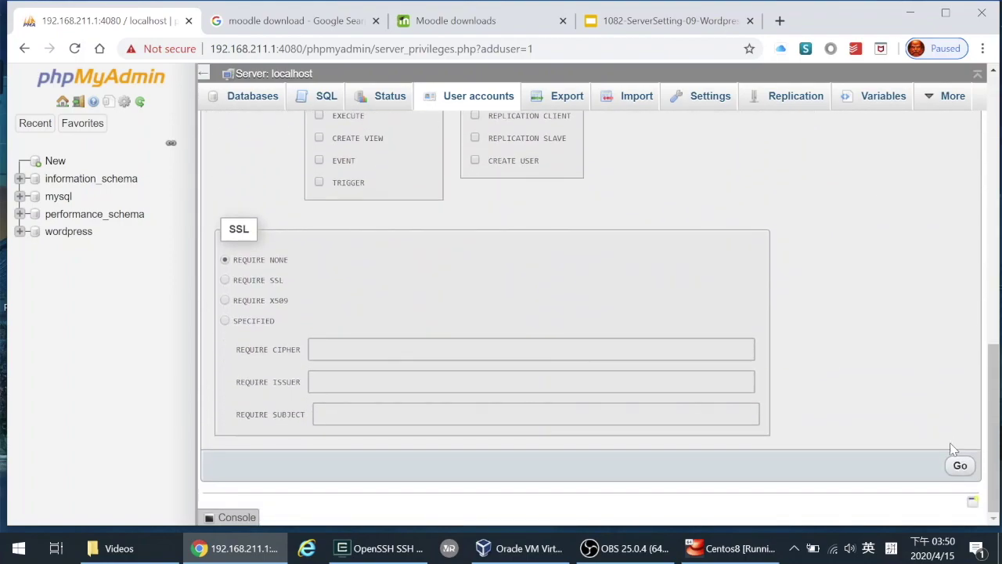
Step: Add the moodle account, log out and sign back in as moodle, then switch to the download-search tab
click(958, 465)
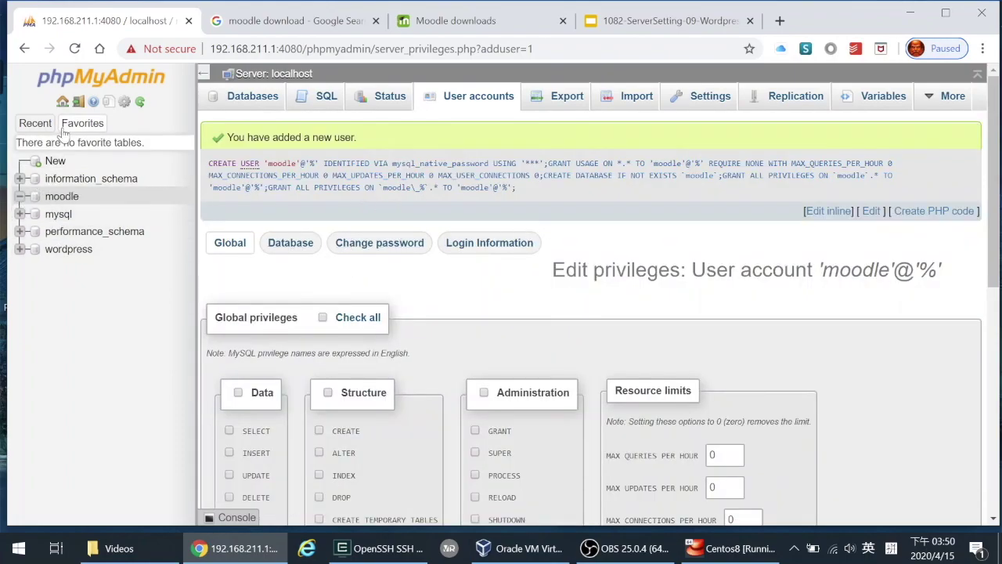
click(77, 105)
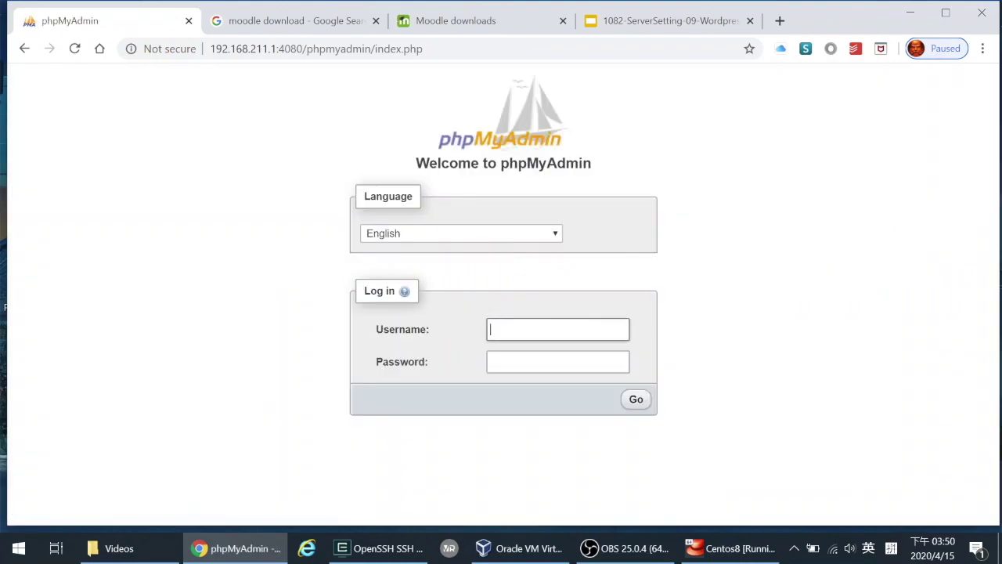
text(moodle)
click(558, 361)
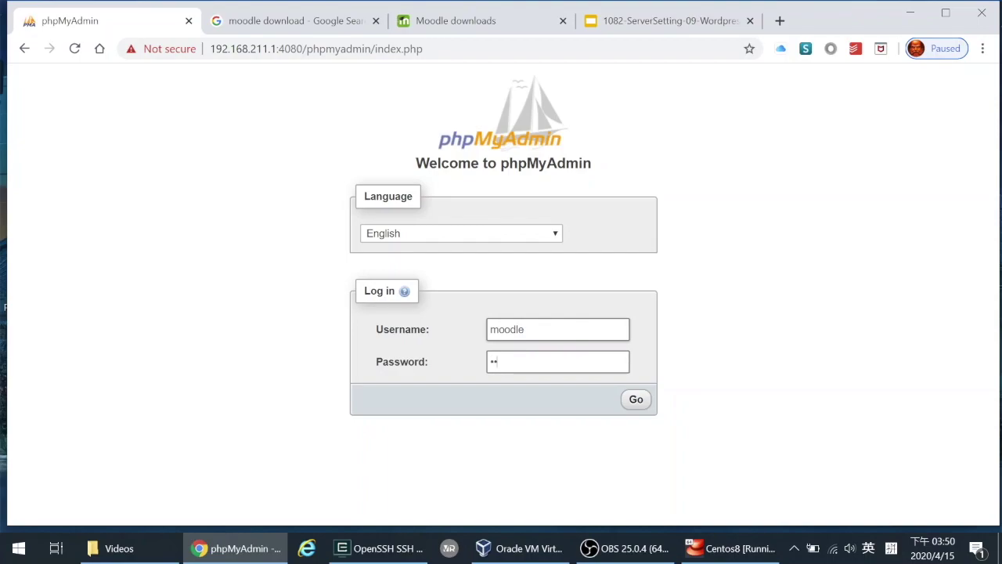
key(Return)
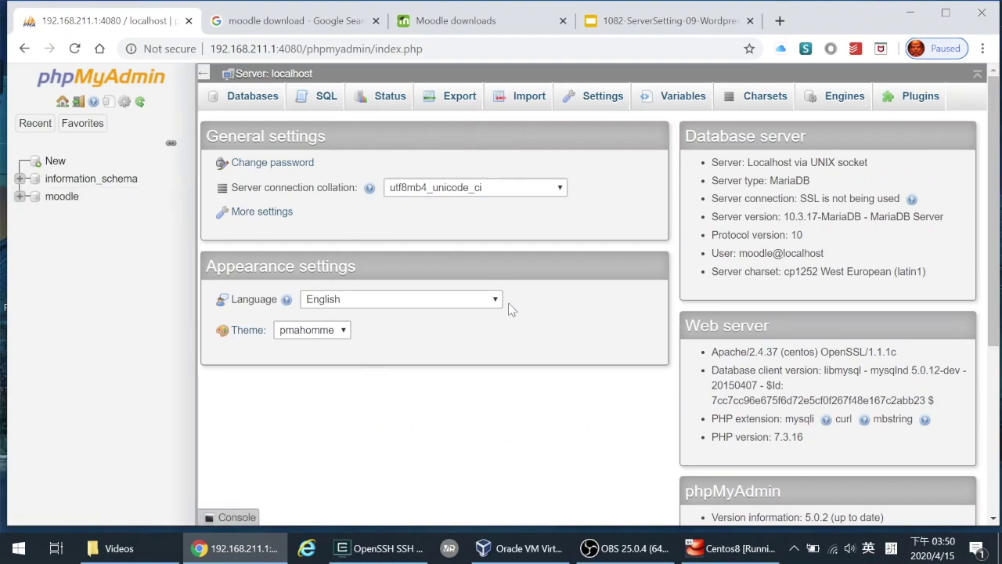
click(320, 22)
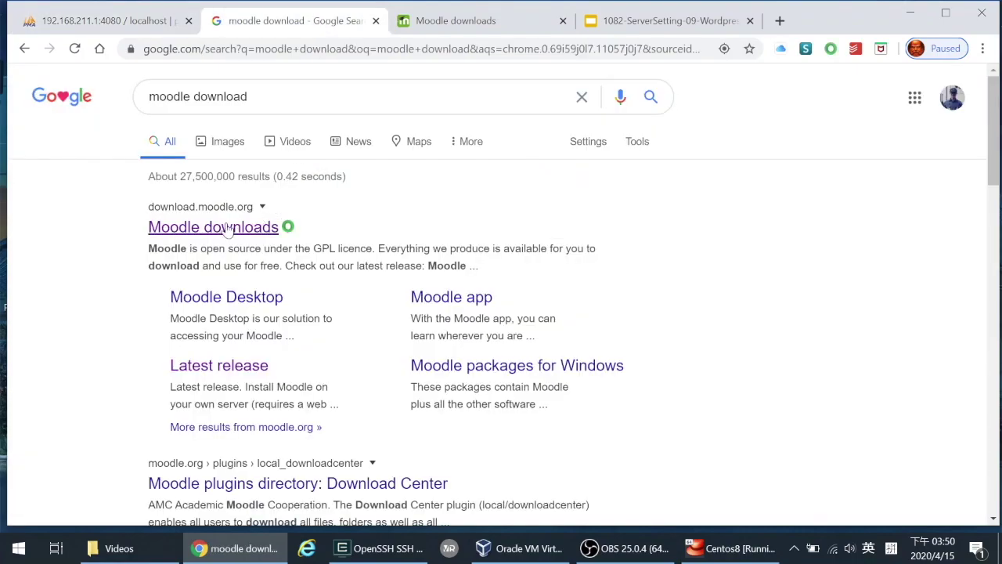
Step: On the Moodle downloads site, open the MOODLE 3.8.2+ release page
click(454, 21)
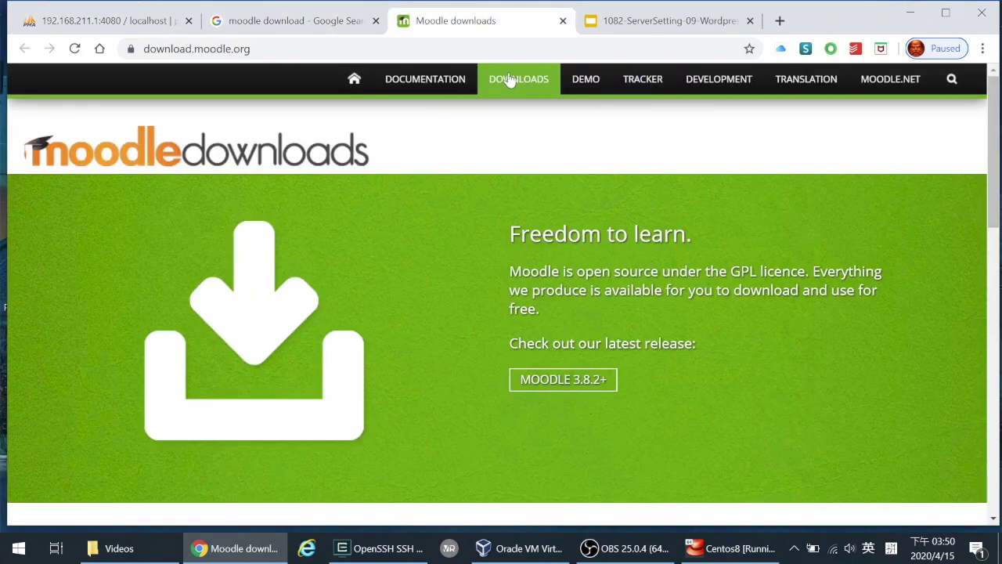
click(575, 381)
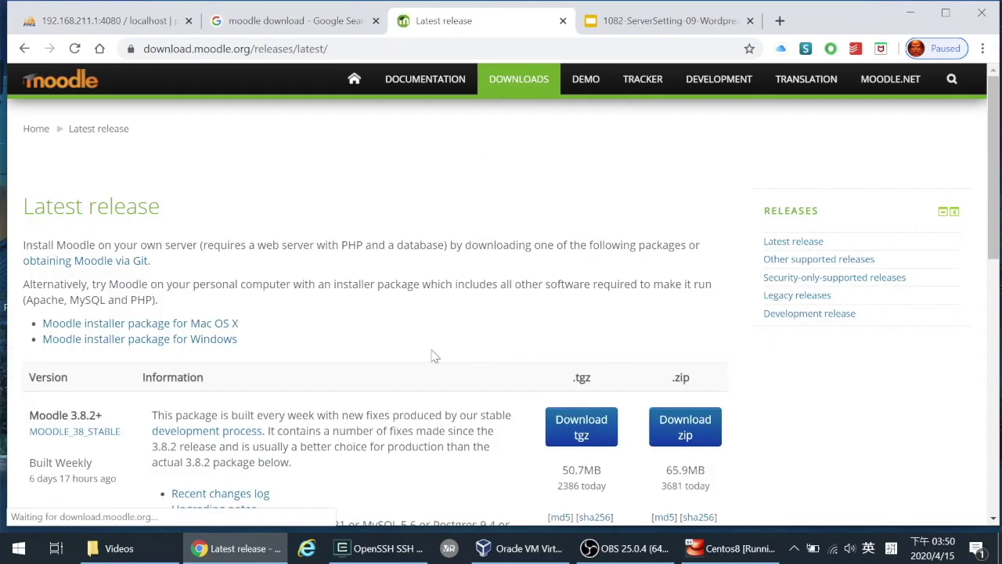
scroll(431, 353, down, 2)
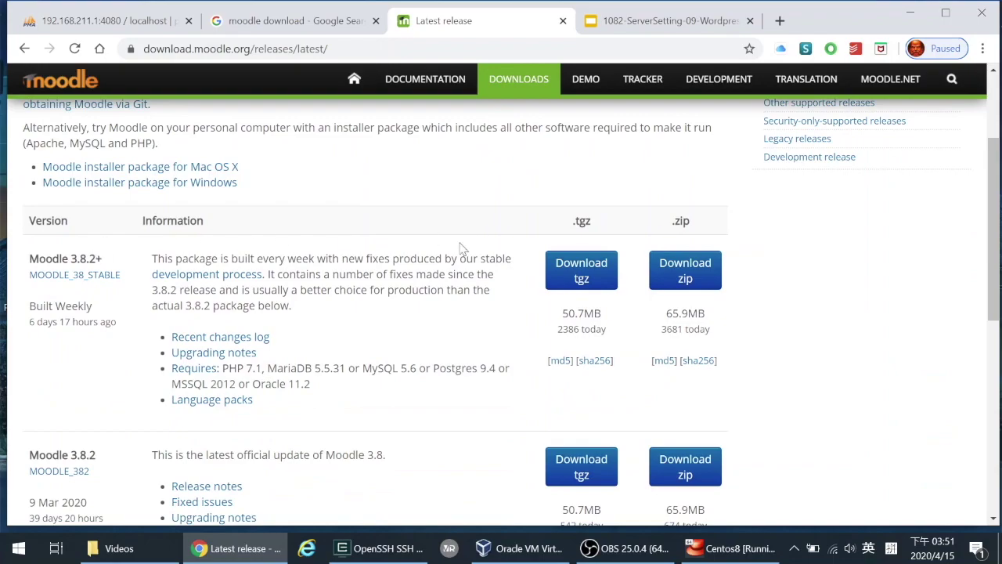
scroll(125, 427, down, 1)
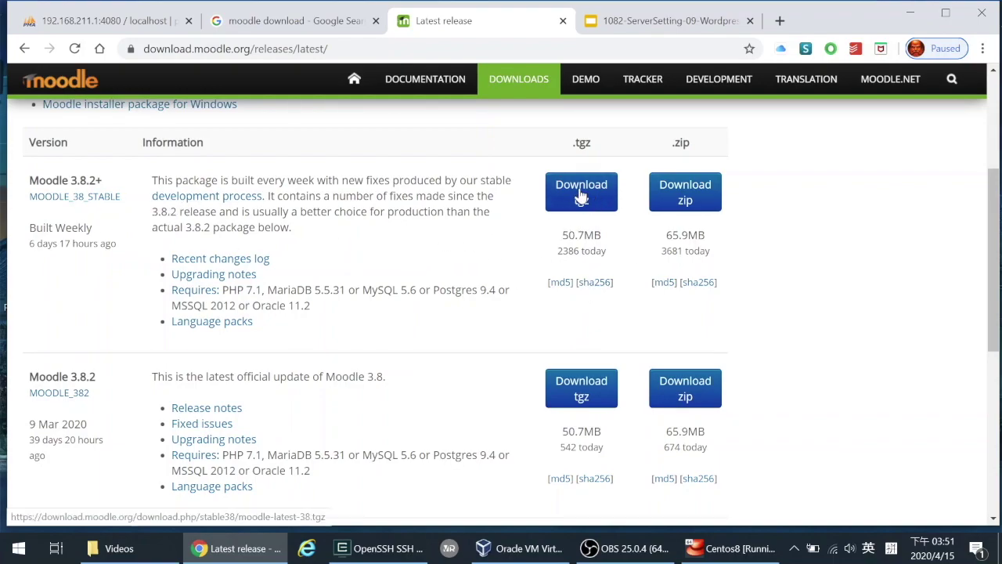
scroll(581, 307, up, 3)
scroll(580, 282, down, 1)
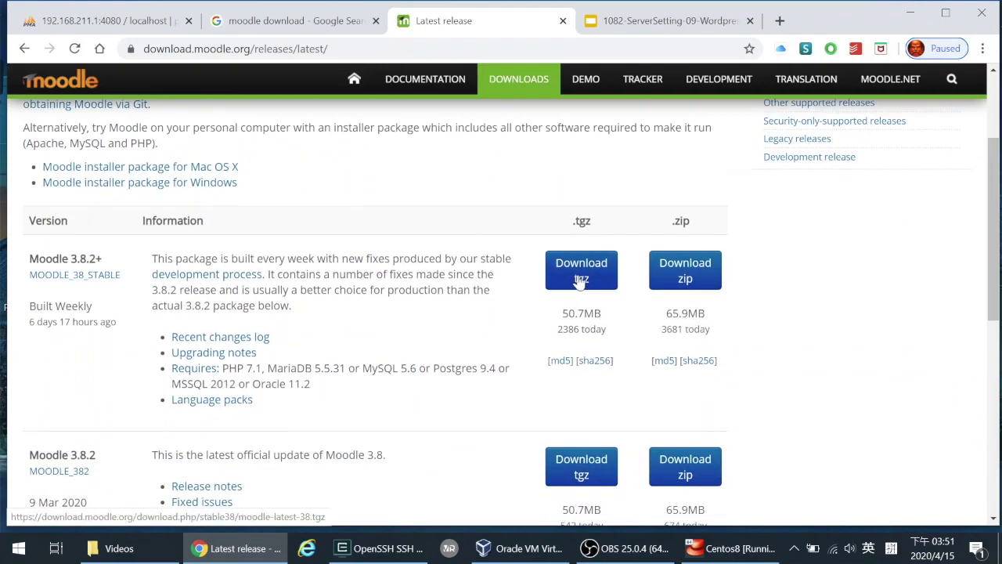
Step: Start the tgz download, cancel Save As, and copy the manual download link address
click(579, 282)
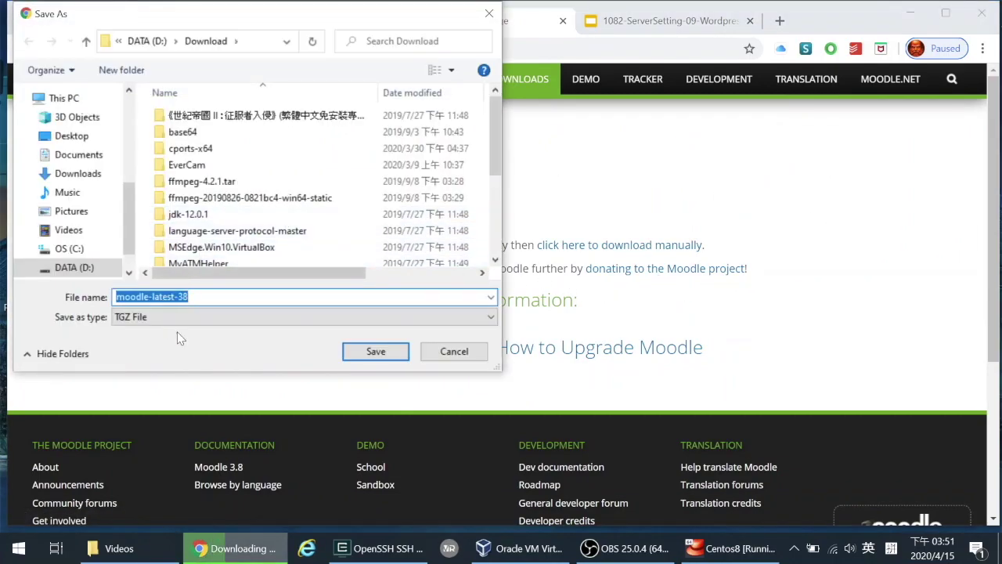
click(454, 351)
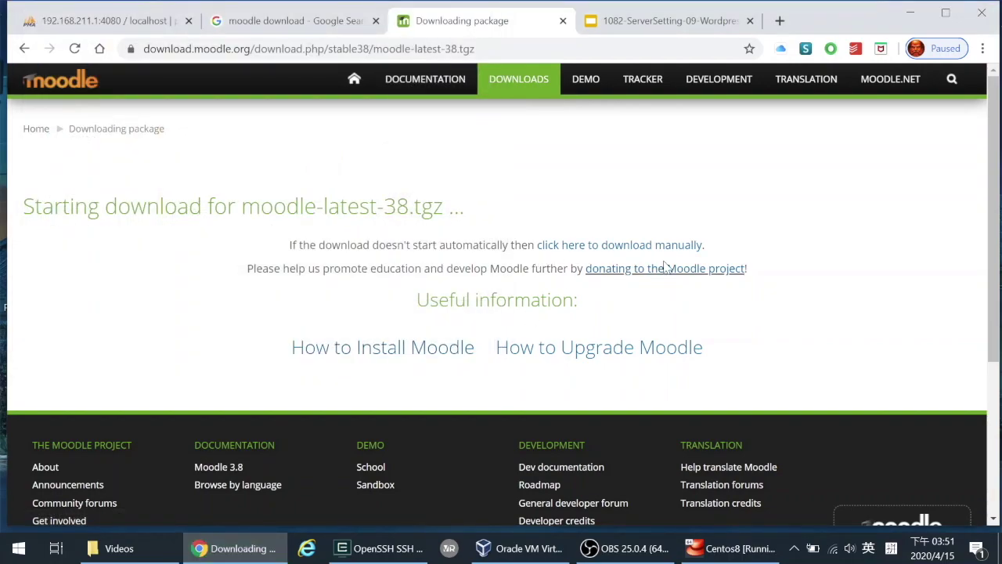
right_click(615, 249)
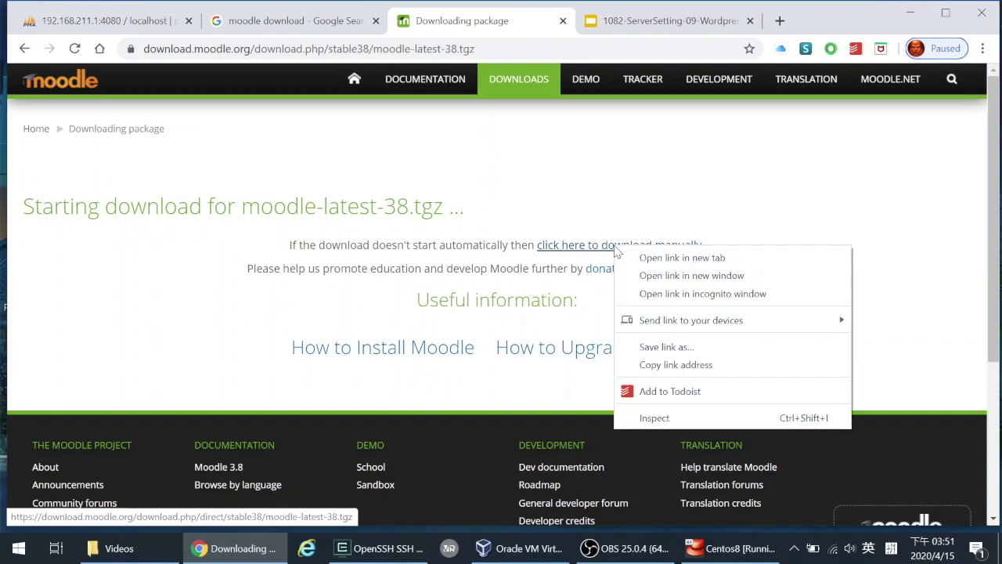
click(667, 367)
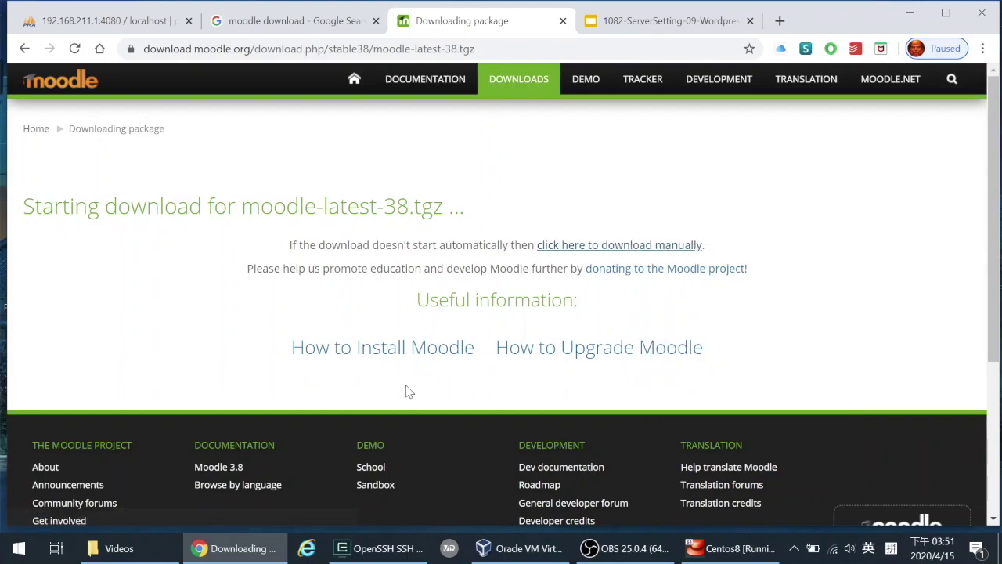
Step: Exit the old SSH session, clear the screen, and reconnect to the server with the previous ssh command
click(384, 547)
text(exit)
key(Return)
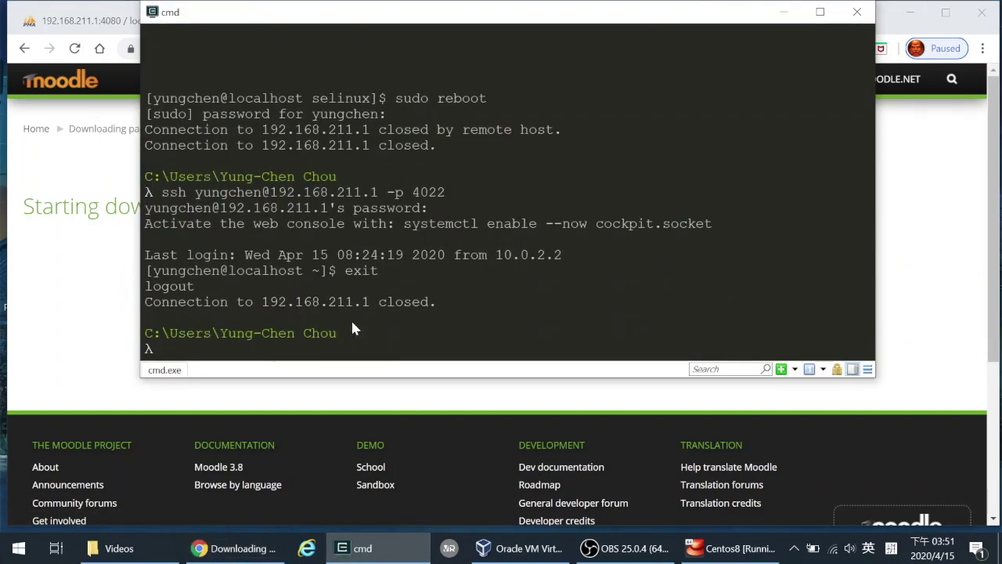
key(ctrl+l)
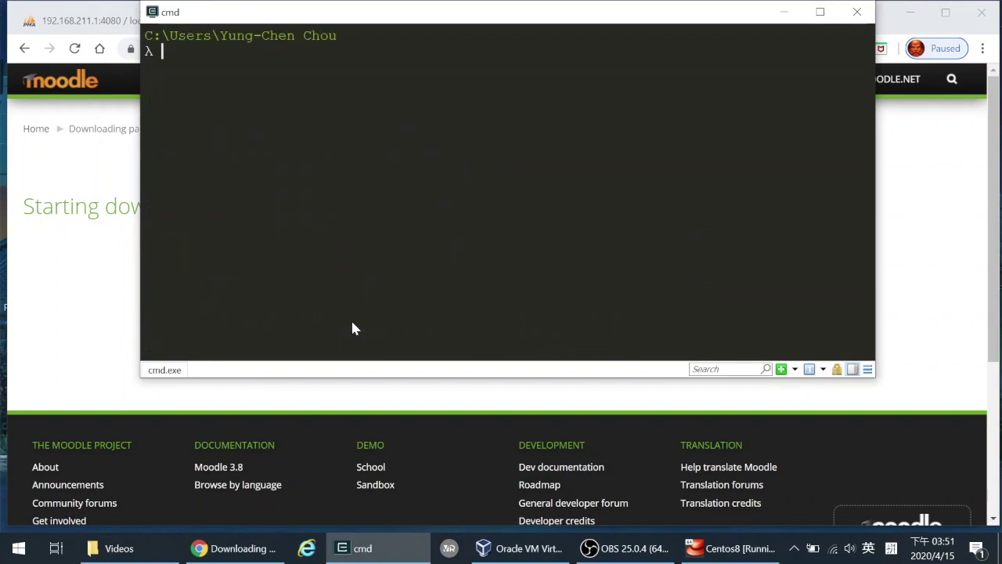
key(Up)
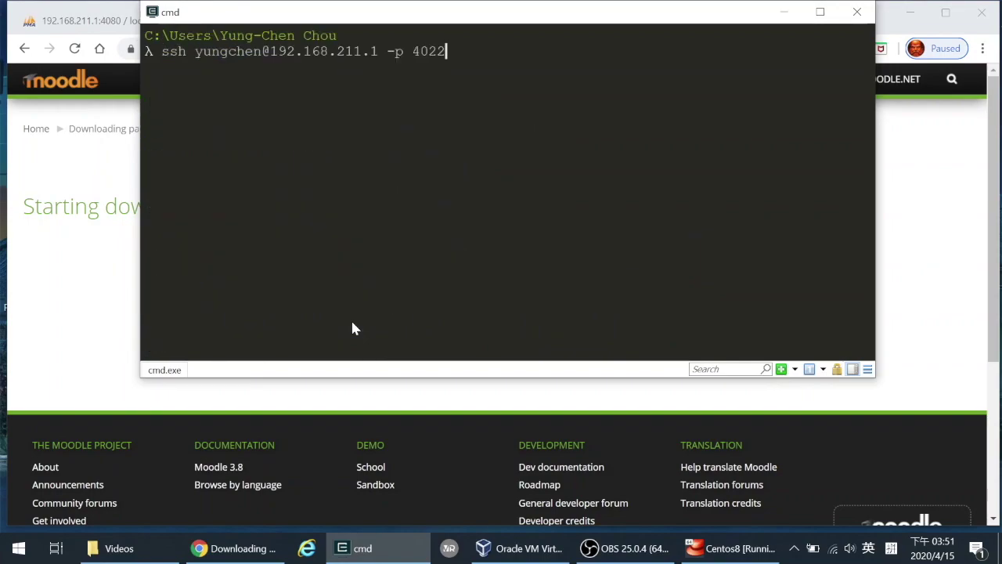
key(Return)
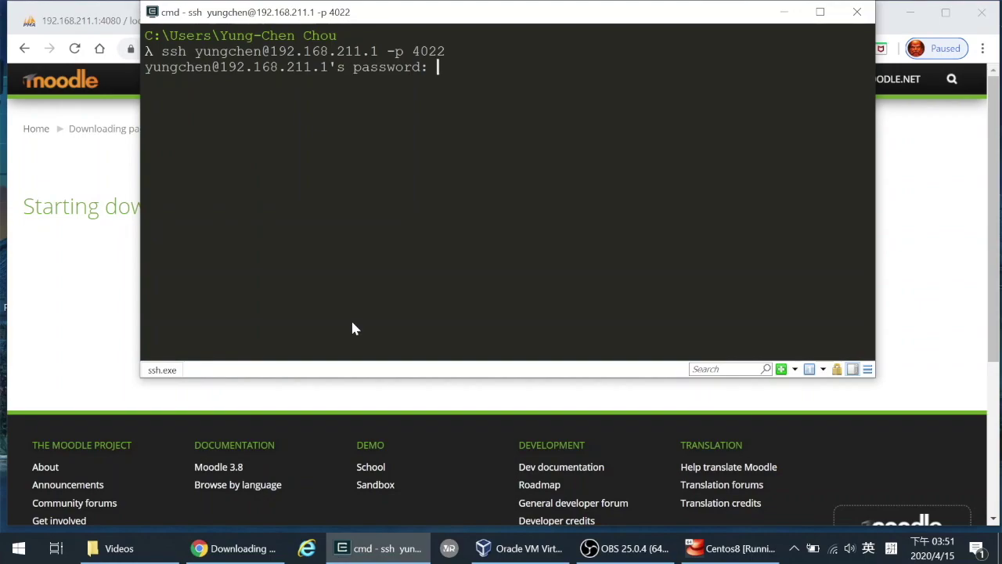
key(Return)
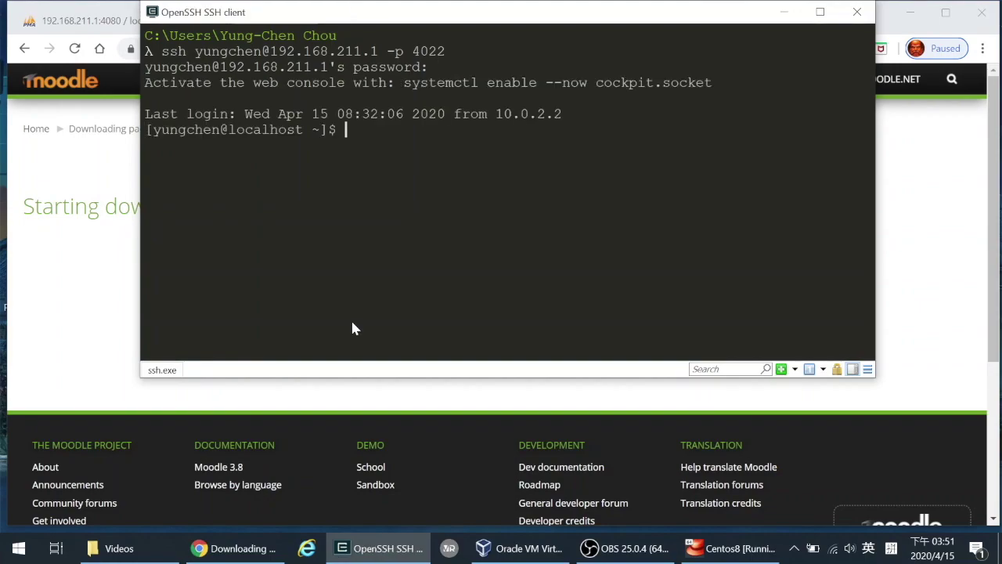
Step: Change into /var/www/https and list its files
text(cd /var/www/https)
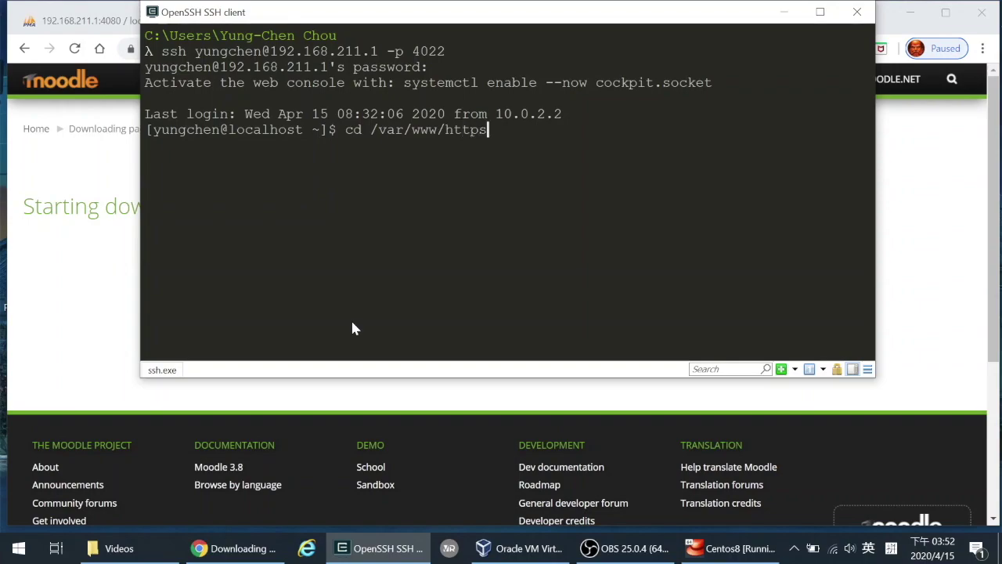
key(Return)
text(ls)
key(Return)
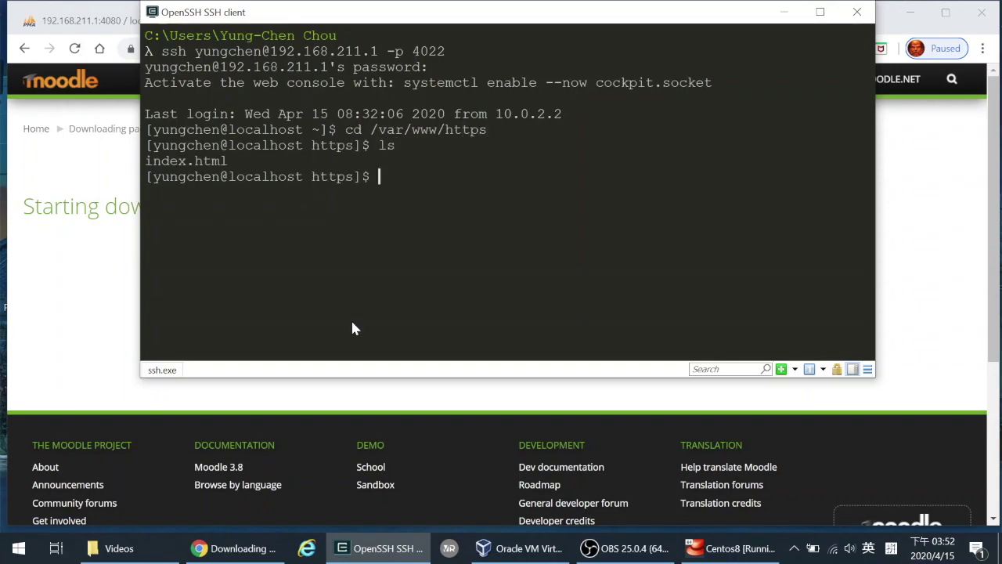
Step: Download the Moodle package with sudo wget and the pasted link, entering the sudo password
text(wg)
key(BackSpace)
key(BackSpace)
text(sudo wget)
key(ctrl+v)
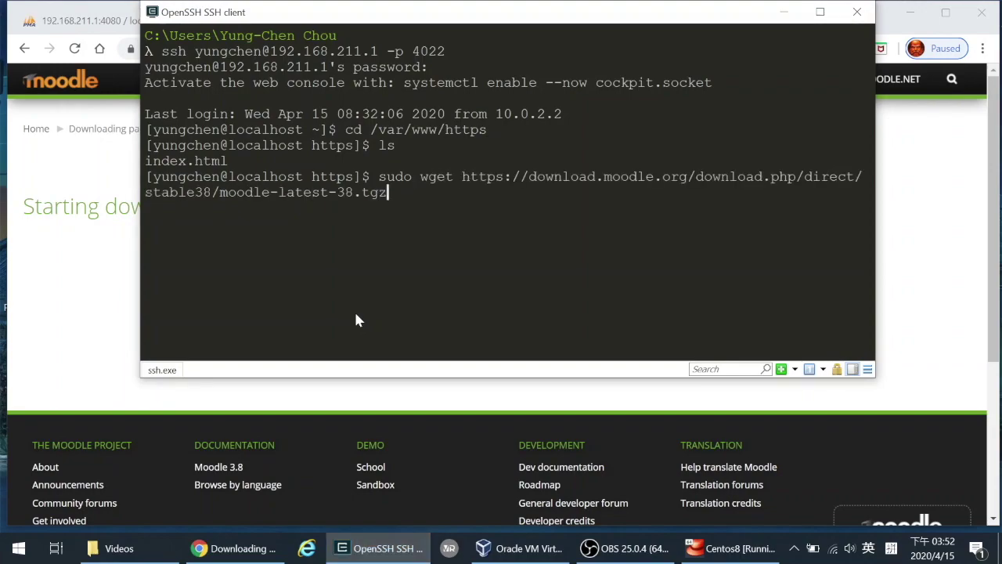
key(Return)
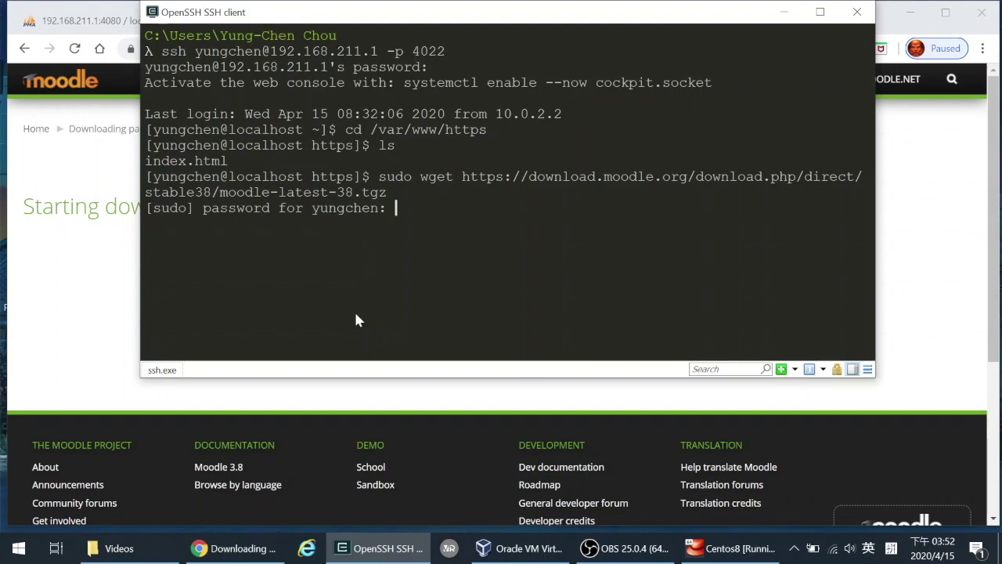
key(Return)
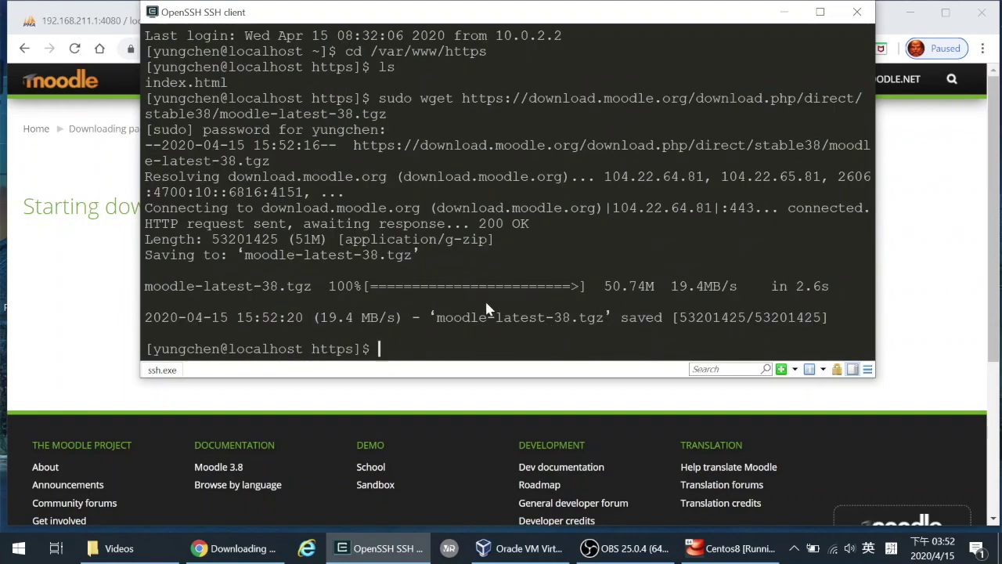
Step: Confirm the downloaded archive, then extract moodle-latest-38.tgz with sudo tar -zxvf
text(ls)
key(Return)
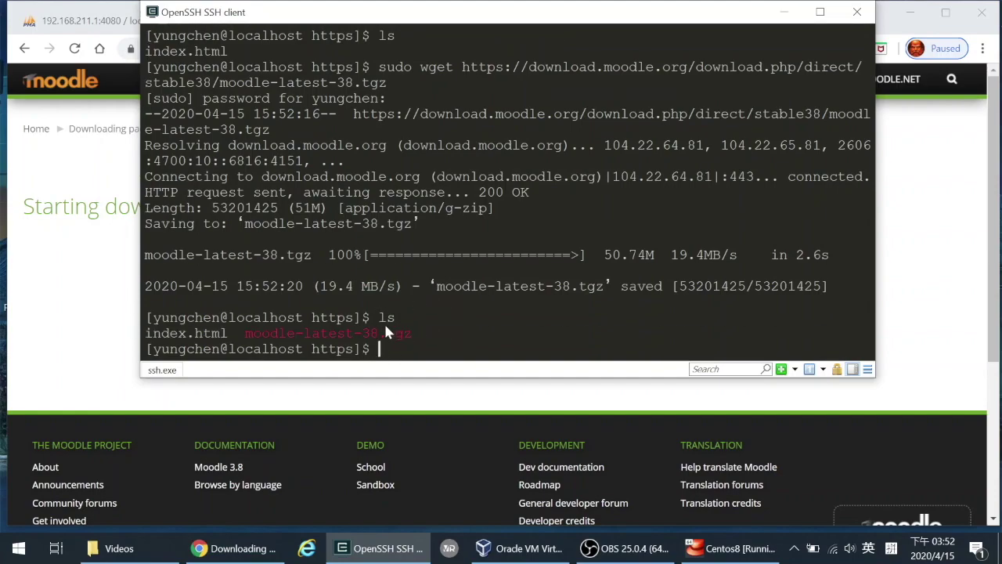
text(ll)
key(Return)
scroll(384, 332, down, 5)
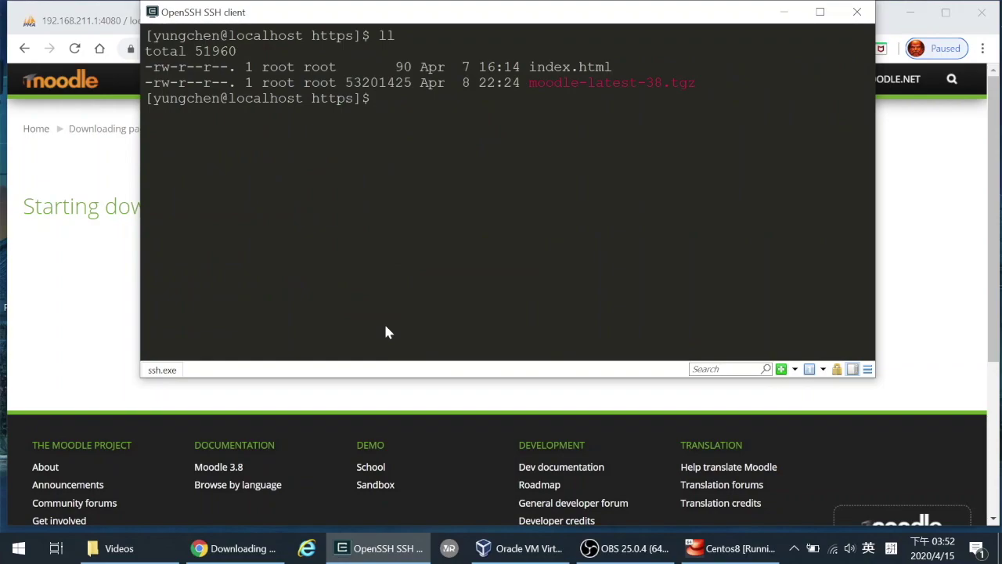
text(tar)
key(BackSpace)
key(BackSpace)
key(BackSpace)
text(sud)
key(BackSpace)
key(BackSpace)
text(udo tar )
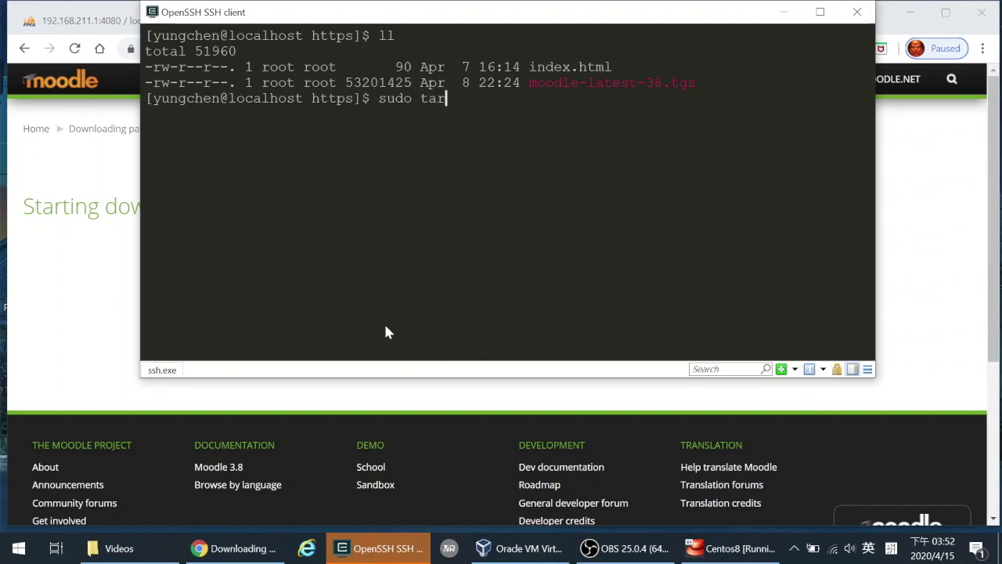
text(-zx)
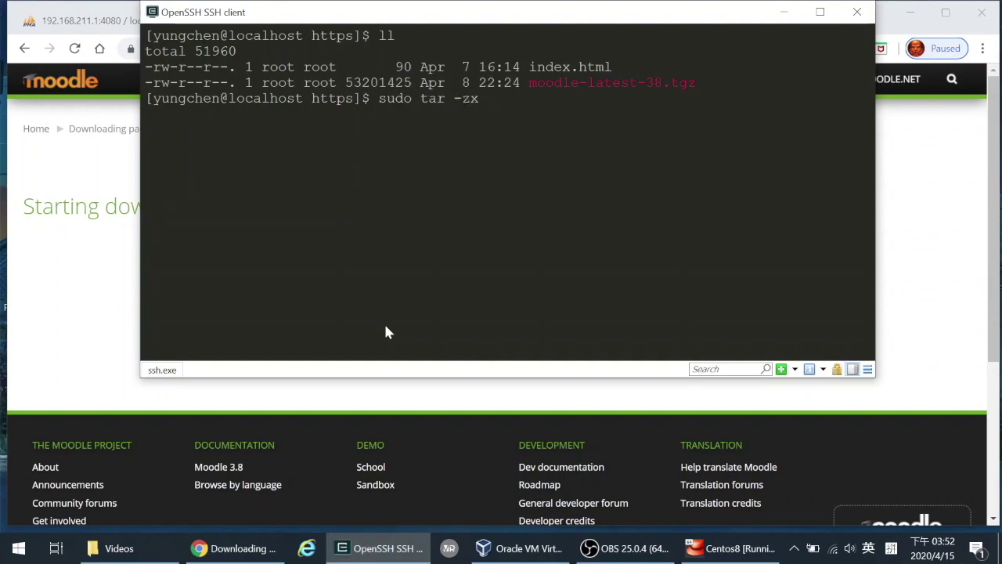
text(vf m)
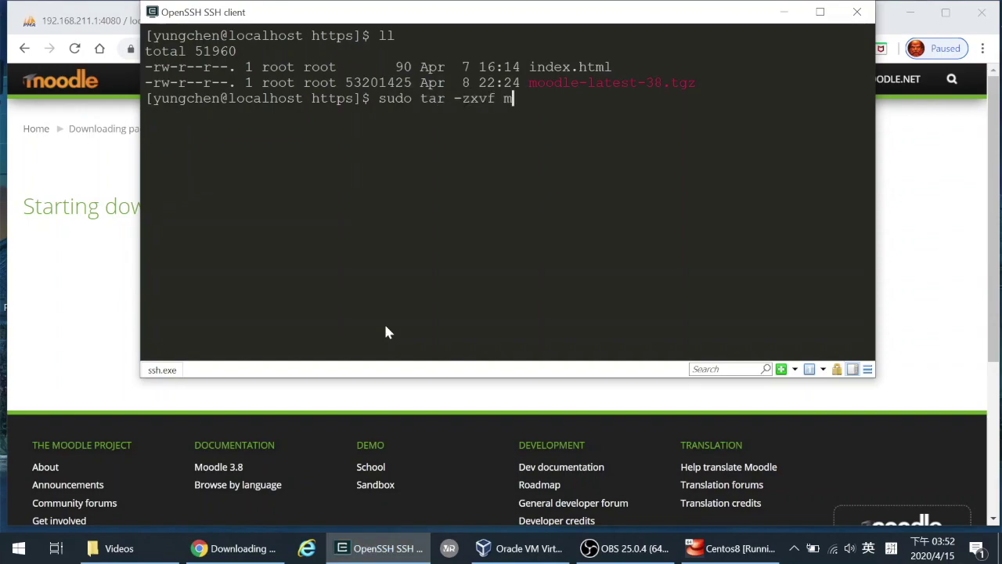
key(Tab)
key(Return)
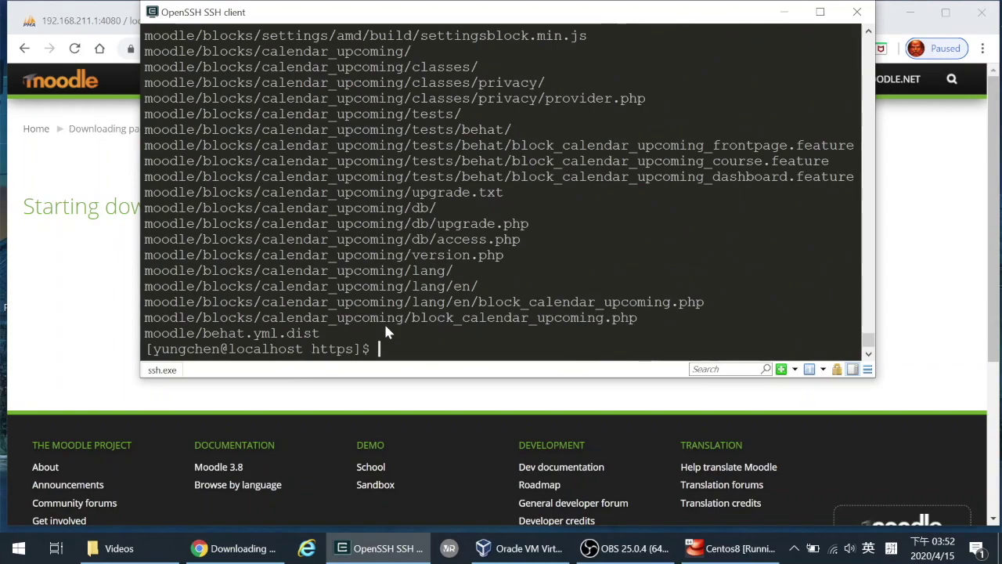
Step: Check the new moodle folder, then move up to /var/www and list its contents
text(ll)
key(ctrl+l)
key(Return)
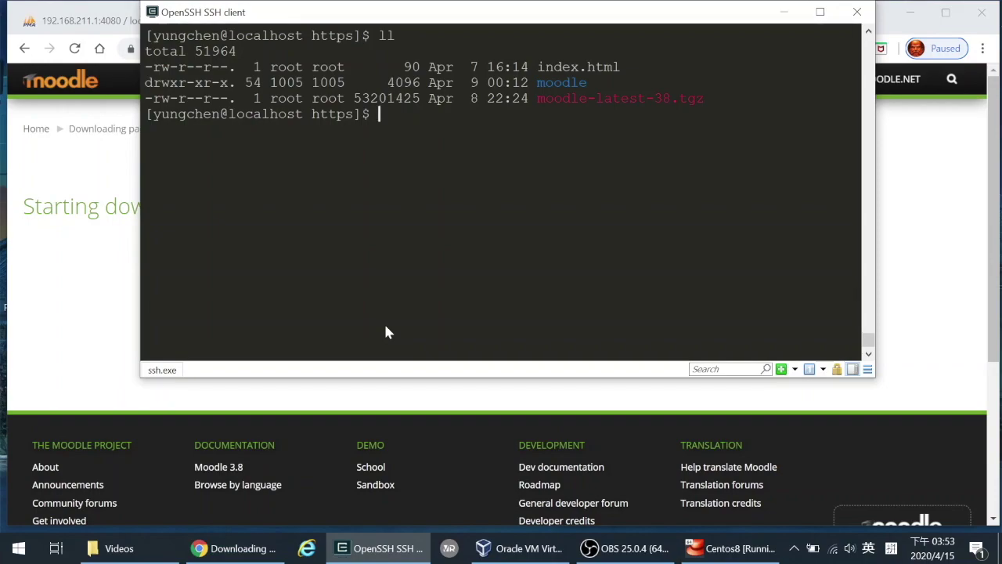
text(cd ..)
key(Return)
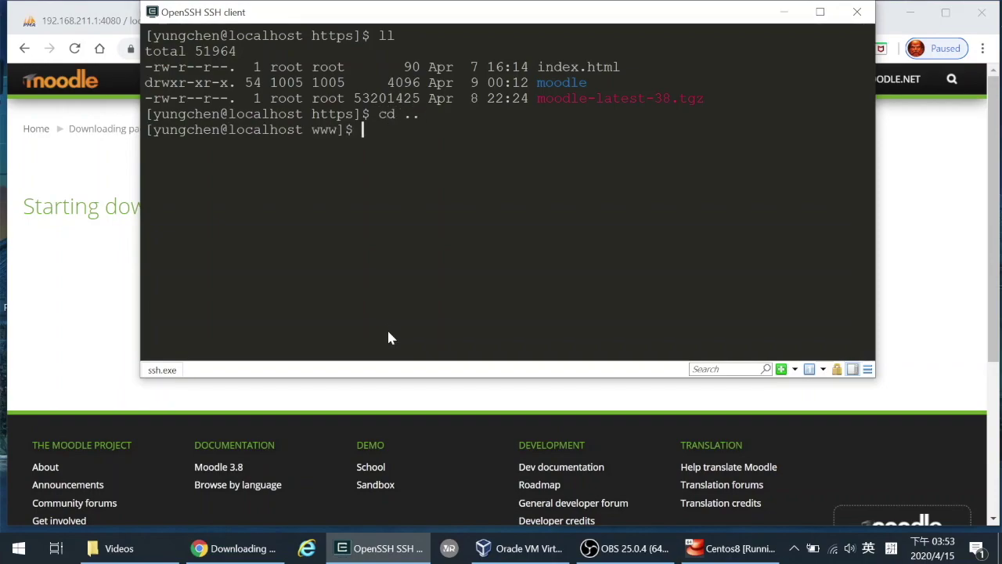
text(ll)
key(BackSpace)
key(BackSpace)
text(ll)
key(Return)
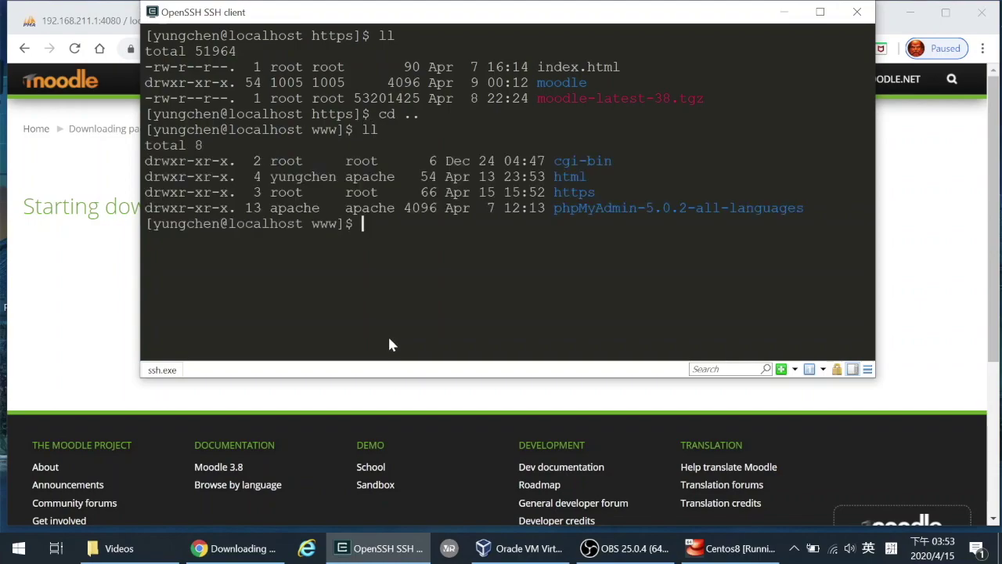
Step: Create the moodle-data directory with sudo mkdir and list /var/www to confirm it
text(sudo mkdir )
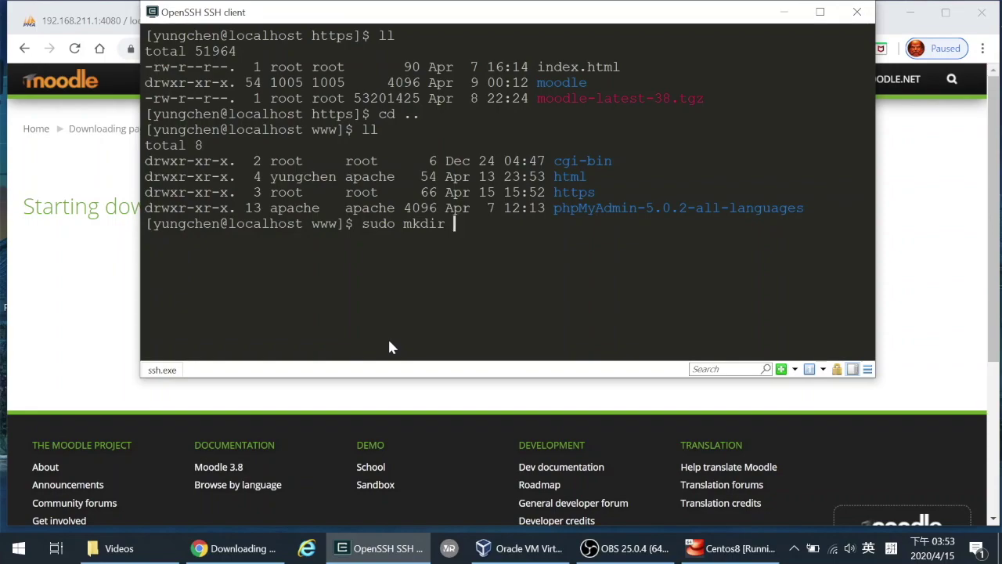
text(moodle-data)
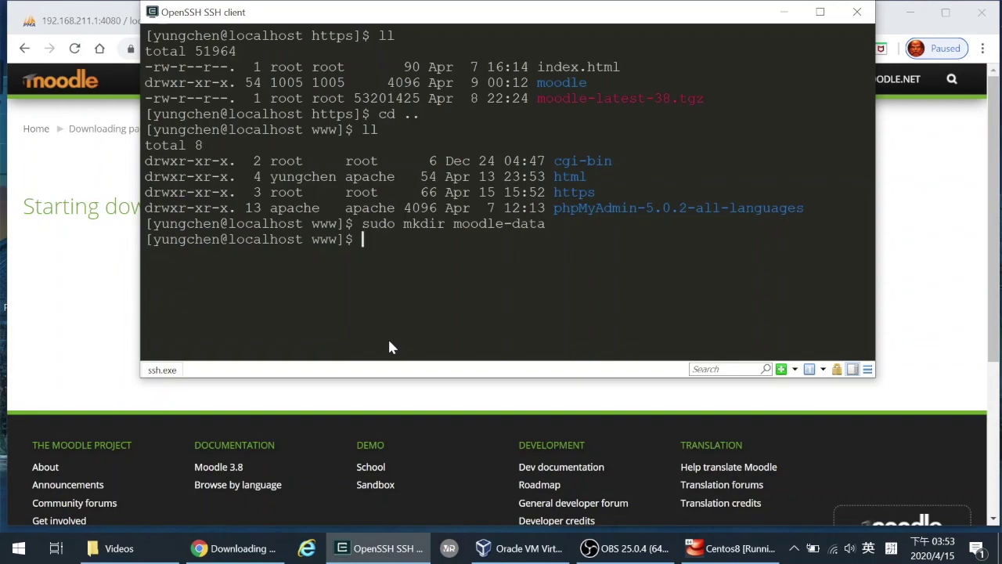
text(ll)
key(Return)
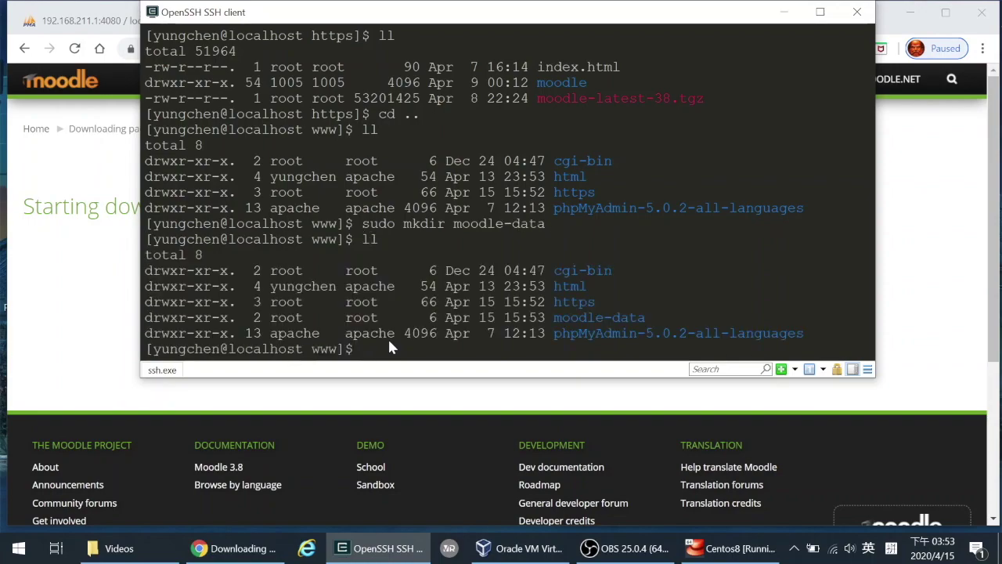
Step: Run sudo chown apache:apache on moodle-data
key(ctrl+l)
text(ll)
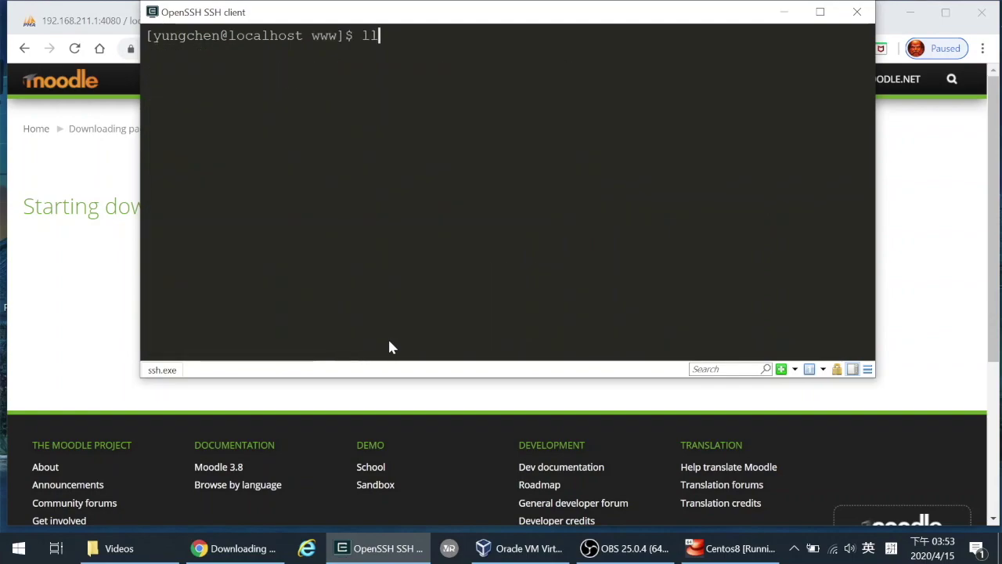
key(Return)
text(chown)
key(BackSpace)
key(BackSpace)
key(BackSpace)
key(BackSpace)
key(BackSpace)
text(sudo chown)
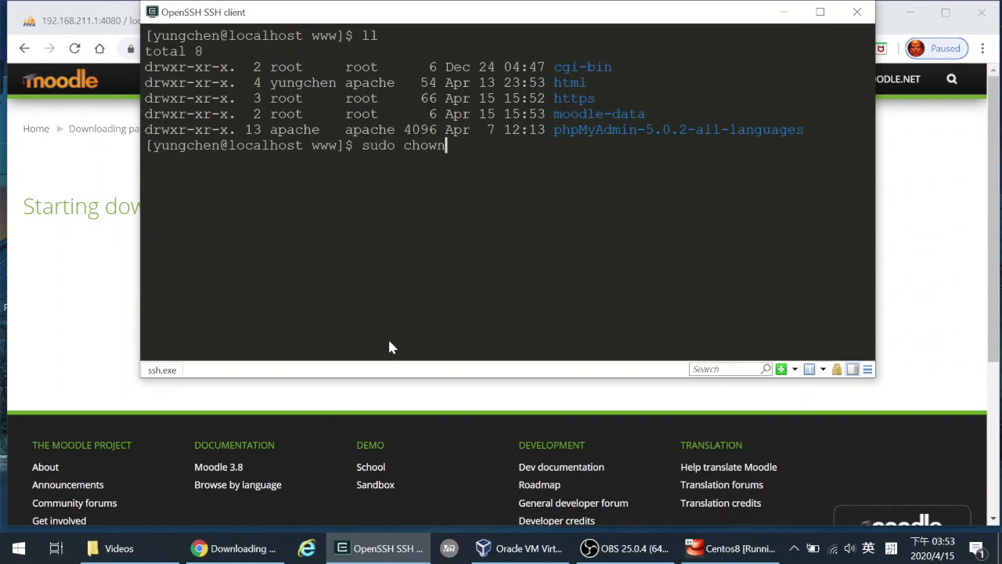
text( apache:apache )
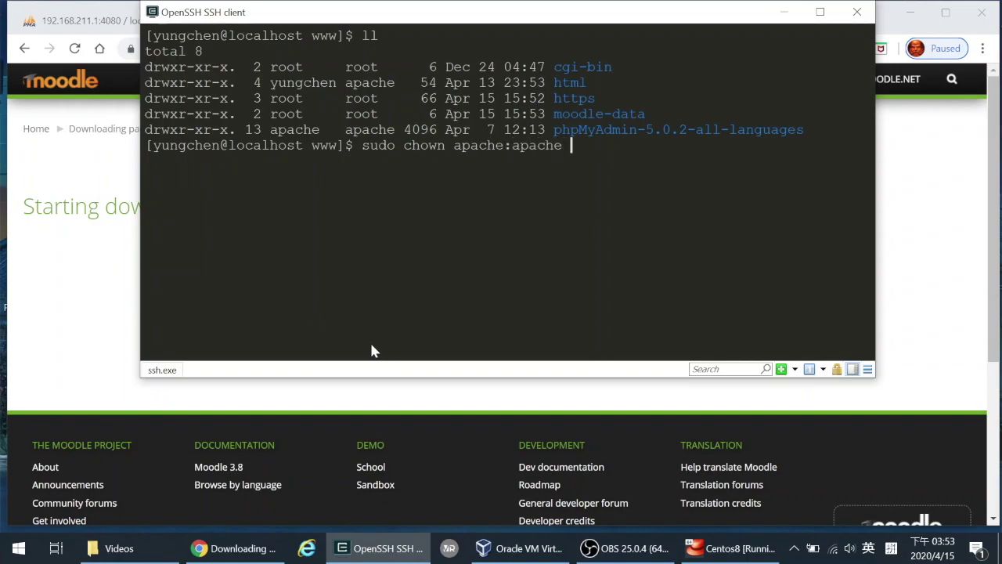
text(moo)
key(BackSpace)
key(Tab)
key(Return)
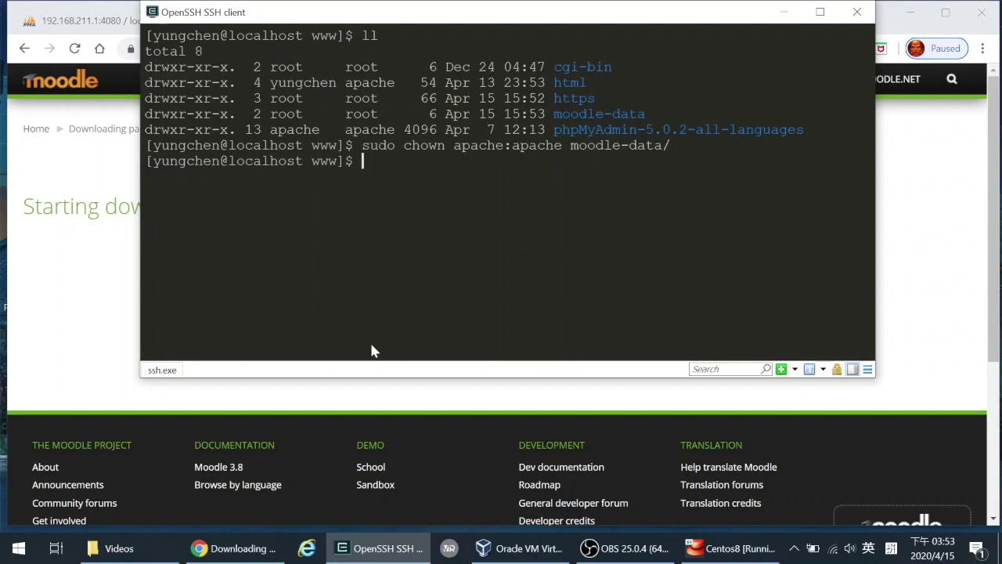
Step: Verify moodle-data now shows apache ownership, then change into https/ and list it
text(ll)
key(Return)
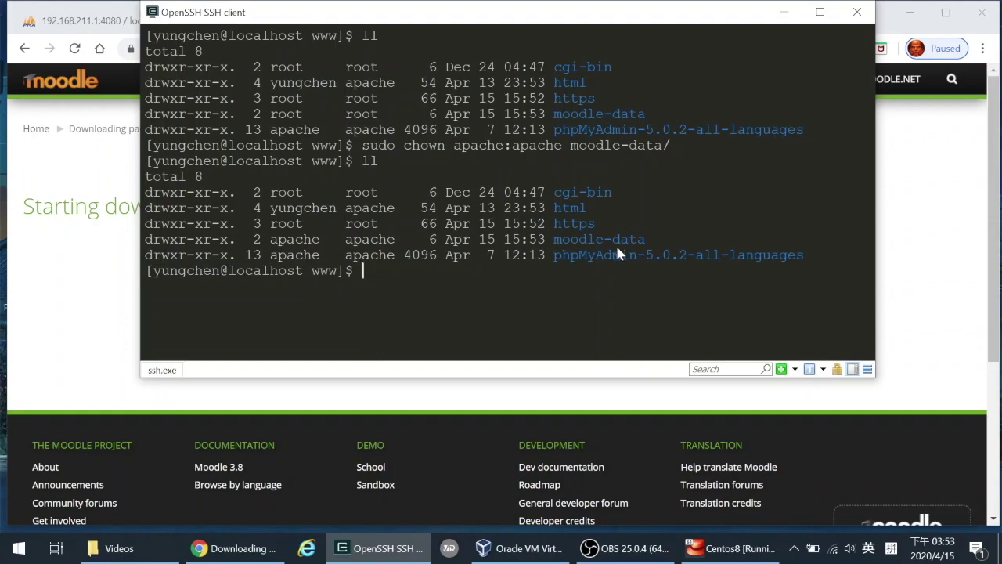
drag(271, 239, 652, 239)
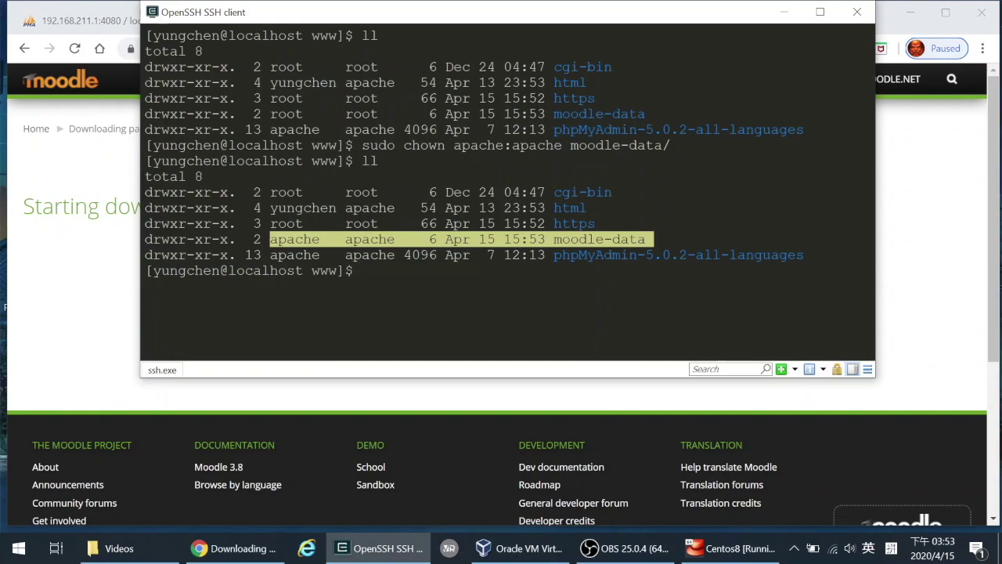
click(425, 237)
text(cd https/)
key(Return)
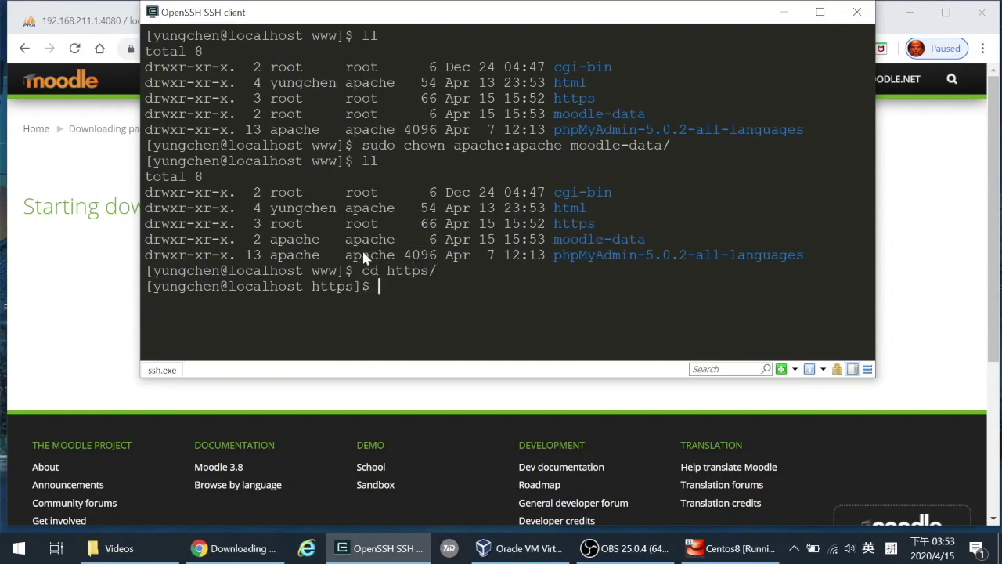
text(ls)
key(Return)
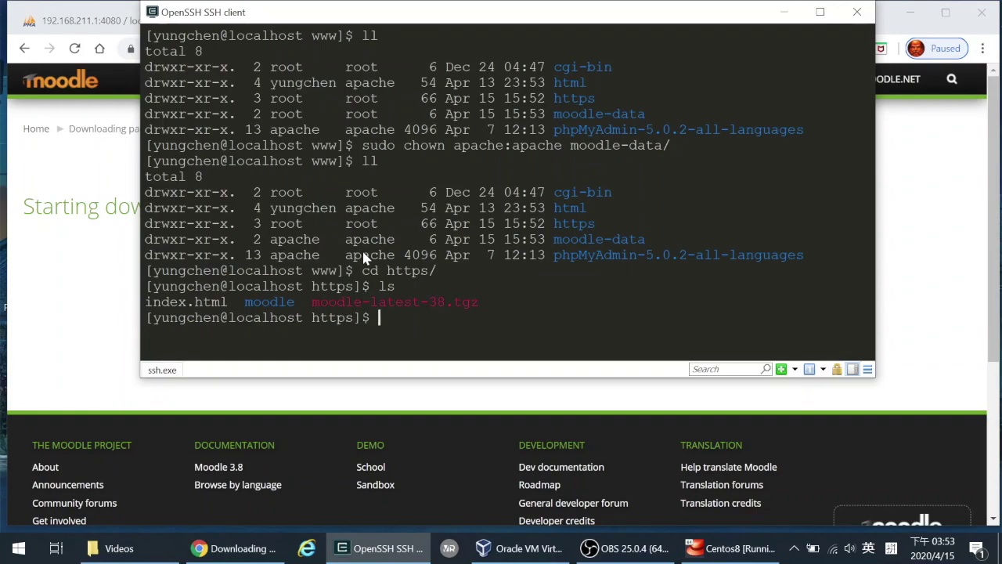
Step: Recursively give apache:apache ownership of the moodle folder with sudo chown -R
text(ll)
key(BackSpace)
key(BackSpace)
key(ctrl+l)
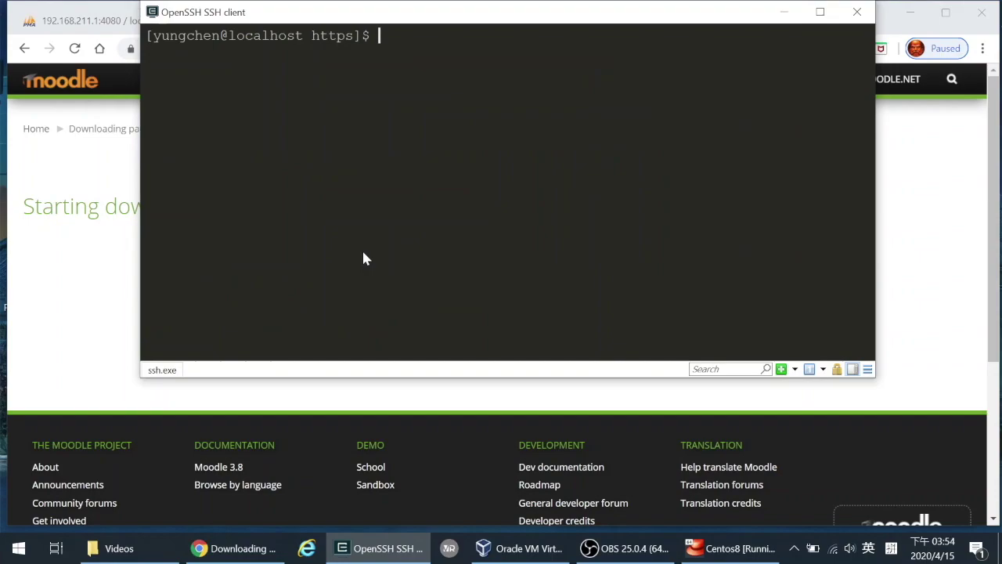
text(ll)
key(Return)
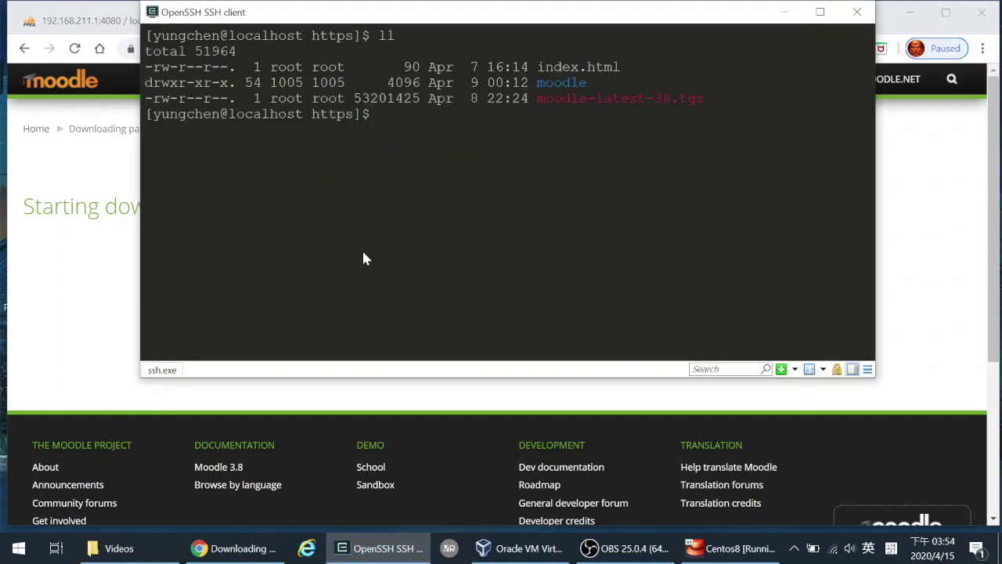
text(sudo chown apache:)
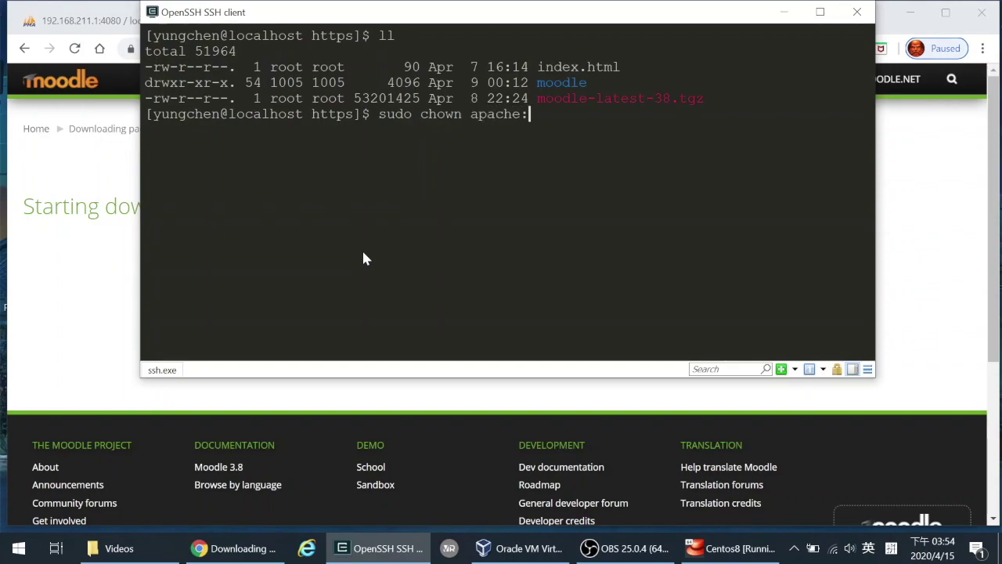
text(apache moodle)
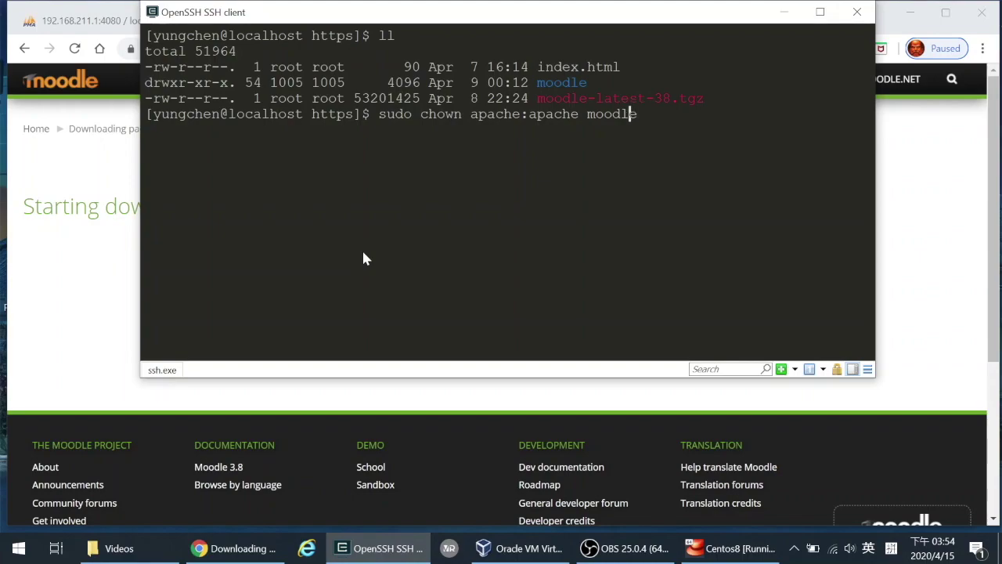
key(Left)
key(Left)
key(Left)
key(Left)
key(Left)
text(-R)
key(Right)
key(Right)
key(Right)
key(Right)
key(Right)
key(Right)
key(Right)
key(Right)
key(Right)
key(Right)
key(Right)
key(Right)
key(Right)
key(Right)
key(Right)
key(Right)
key(Right)
key(Right)
key(Right)
key(Right)
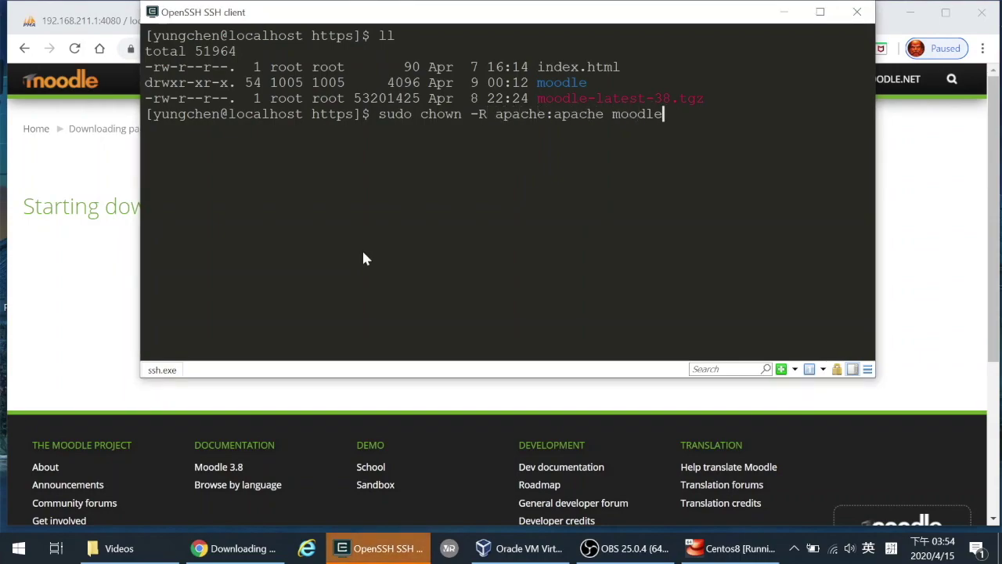
key(Return)
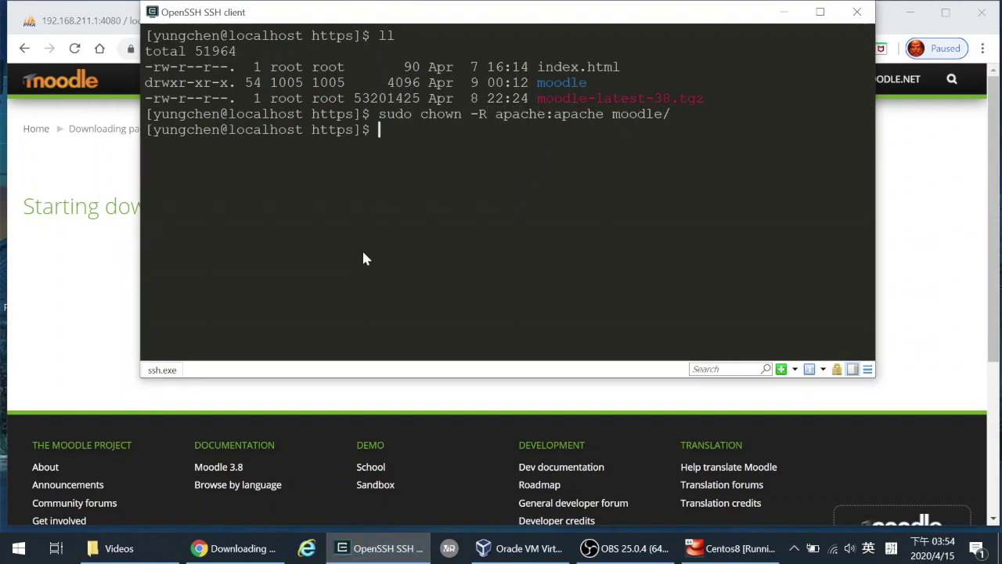
Step: Verify with ls -l that moodle belongs to apache, then return to Chrome's Moodle download page
text(ls -l)
key(Return)
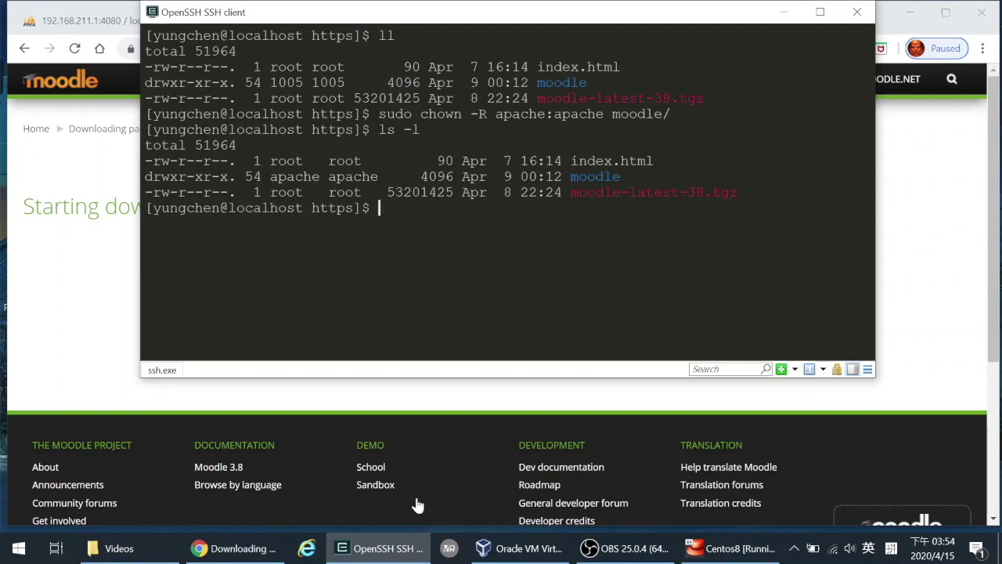
click(251, 551)
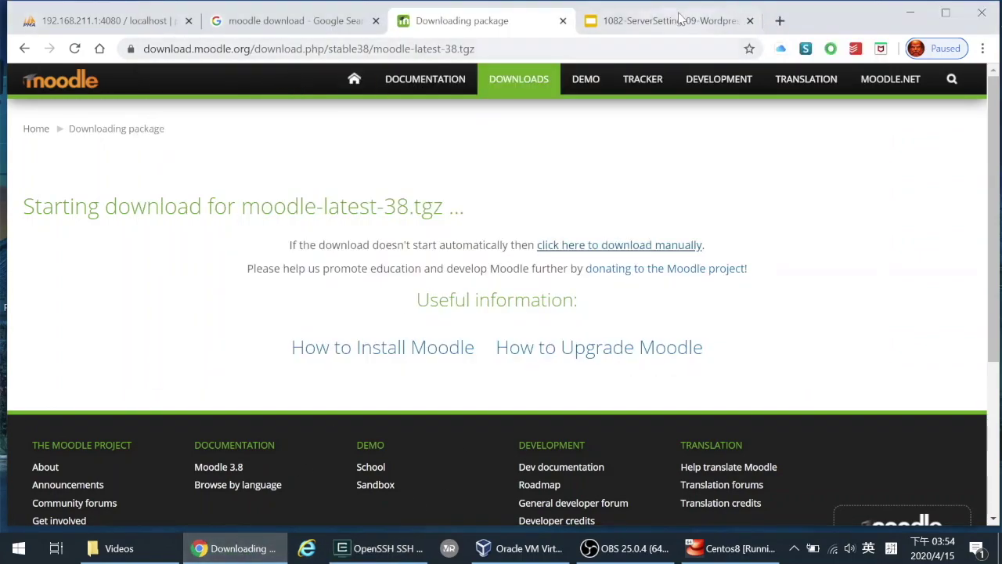
click(779, 21)
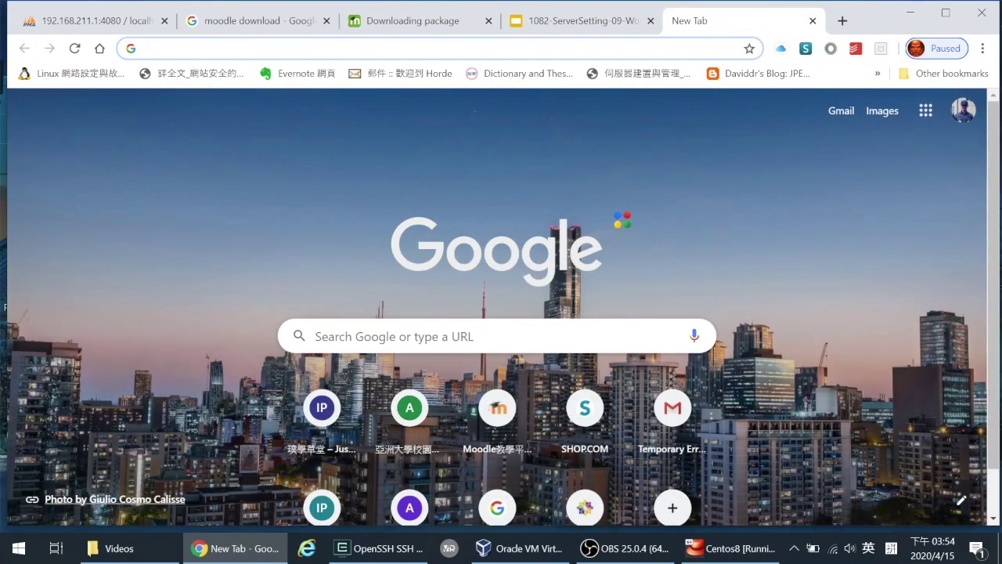
text(19)
key(Right)
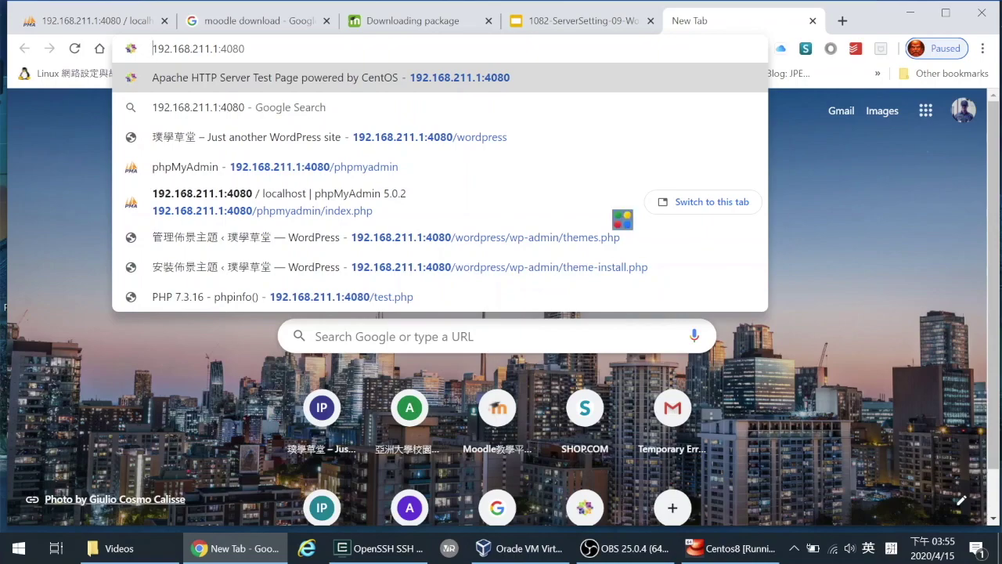
text(https://)
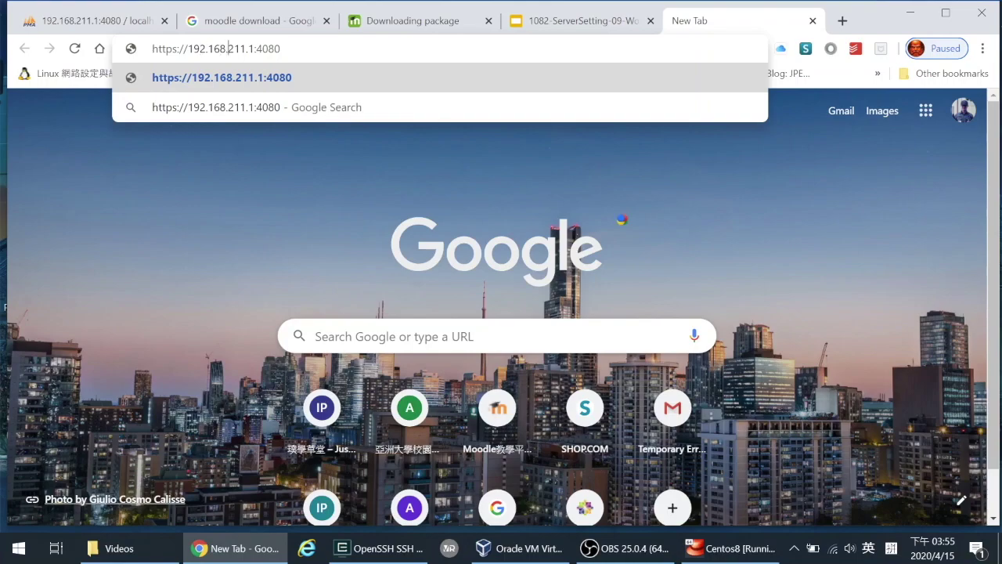
key(BackSpace)
key(BackSpace)
key(BackSpace)
text(44)
key(BackSpace)
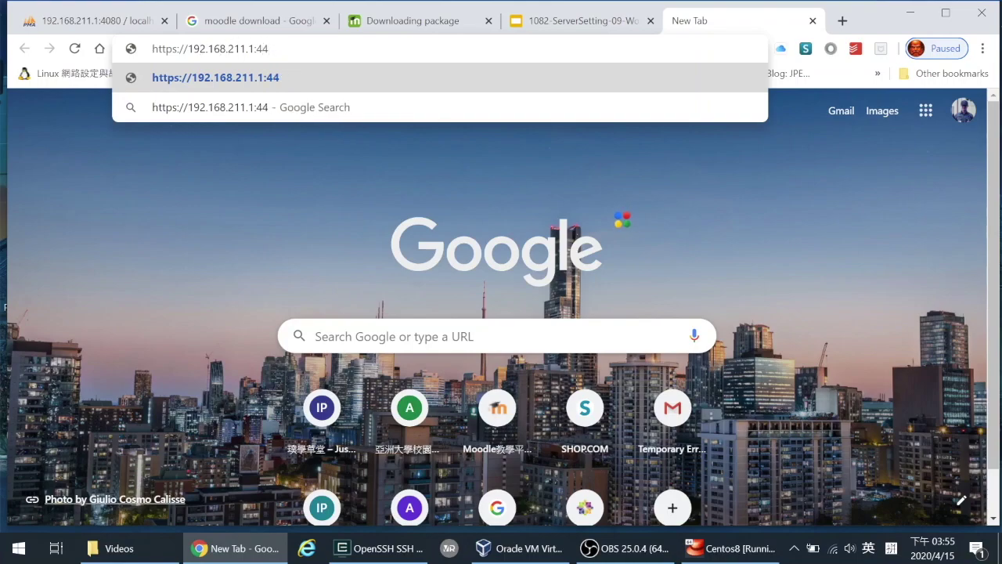
text(3)
key(BackSpace)
text(4)
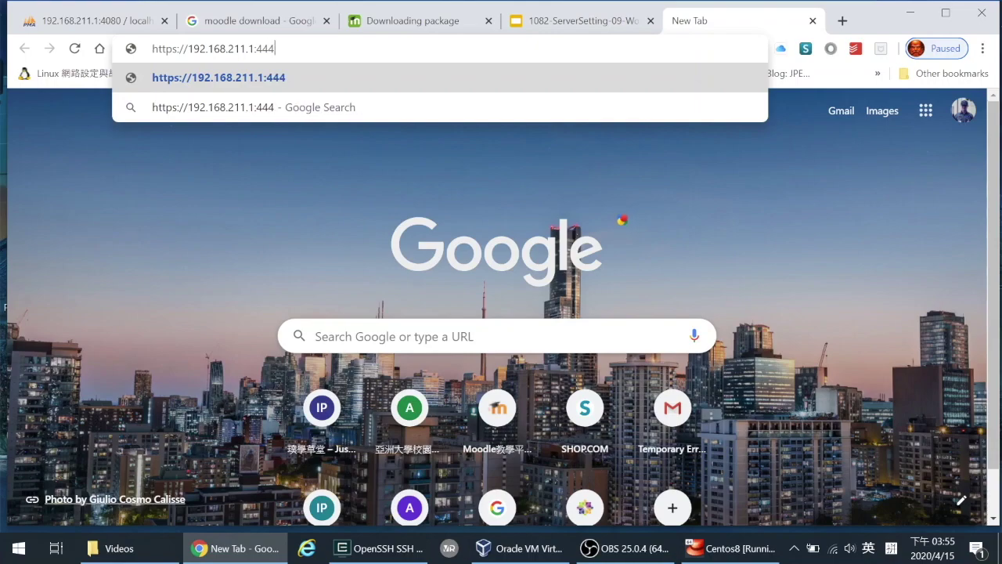
text(3/)
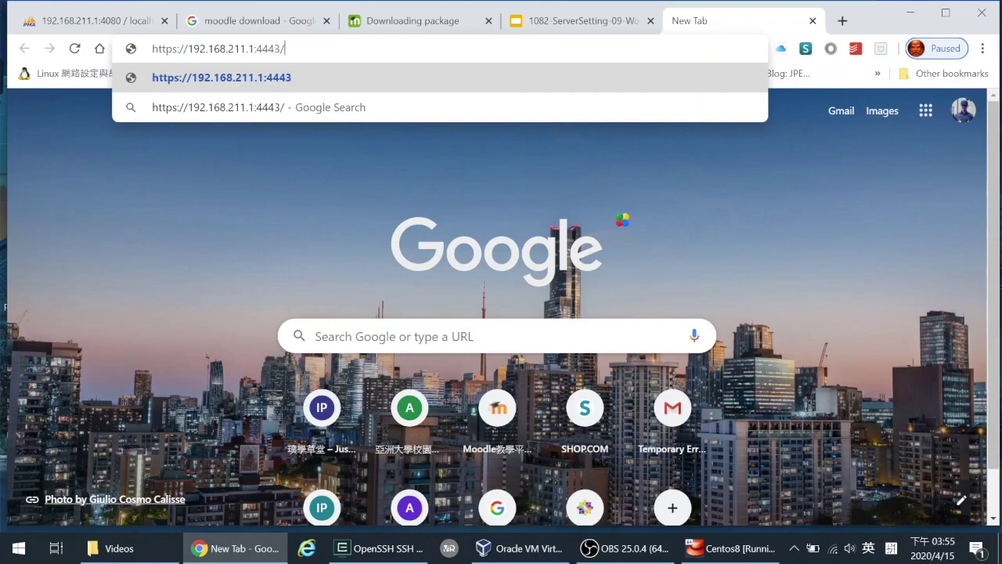
text(moodle)
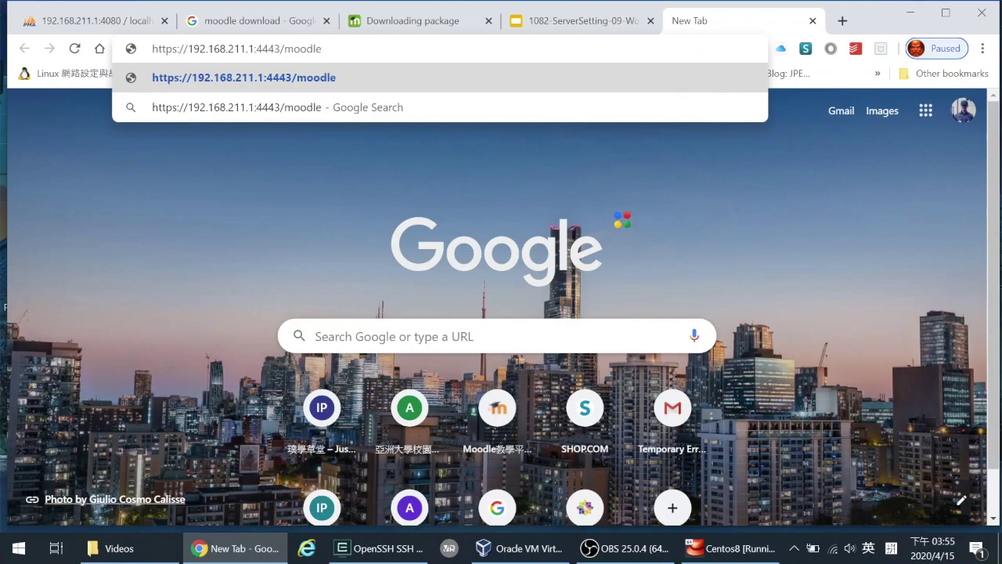
key(Return)
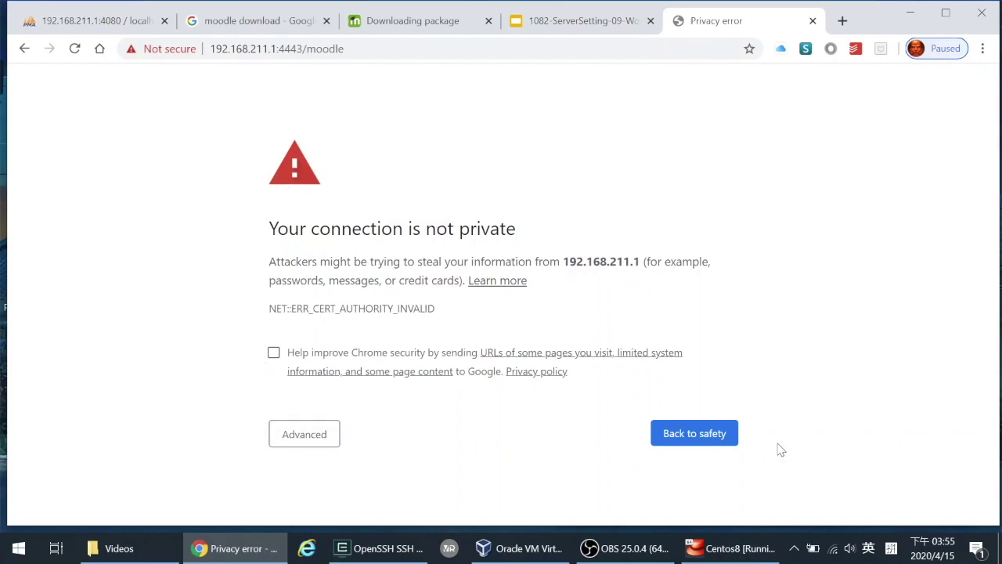
Step: Proceed past the certificate warning and start the installer in Traditional Chinese (zh_tw)
click(316, 438)
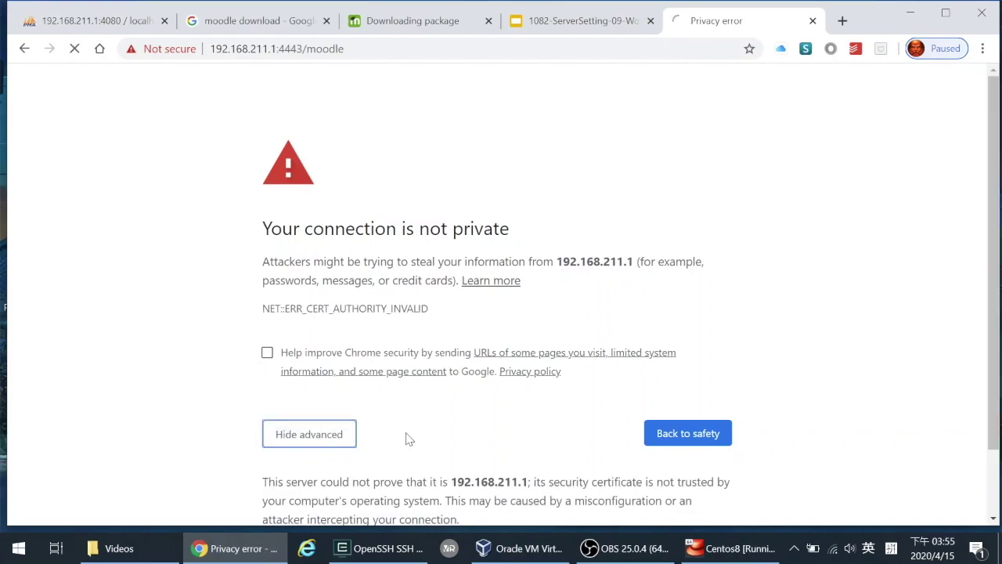
scroll(407, 438, down, 2)
click(329, 479)
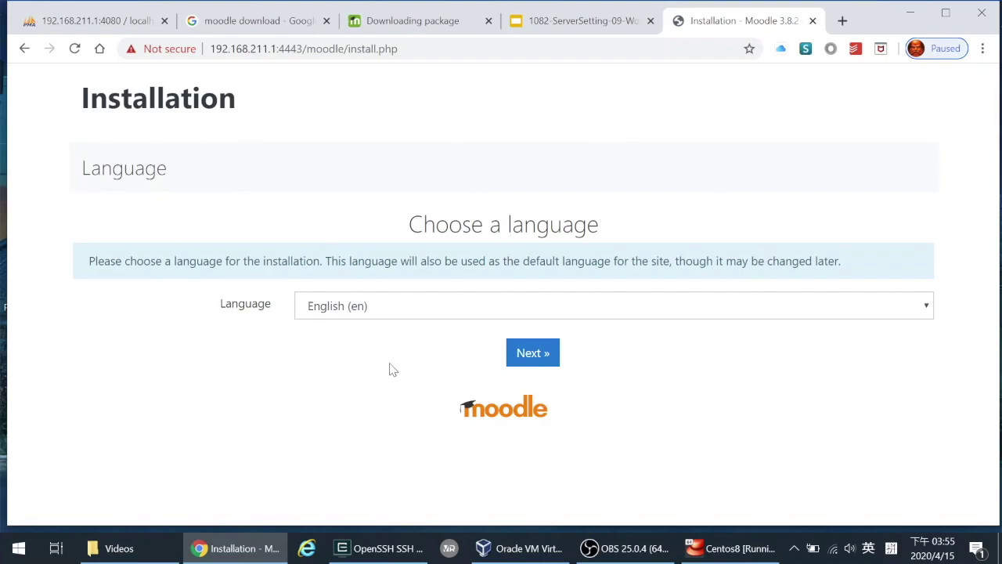
click(543, 309)
scroll(507, 227, down, 10)
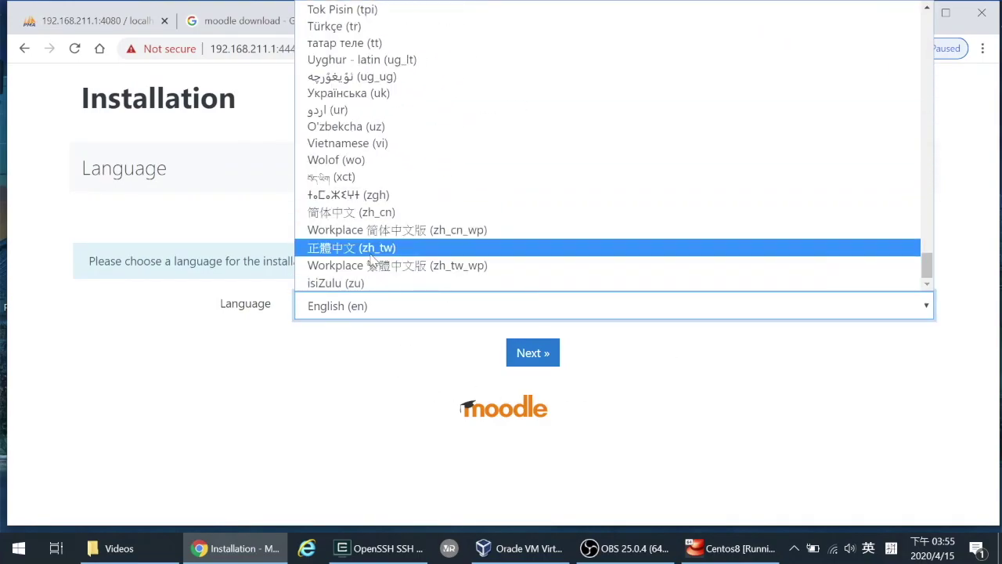
click(371, 249)
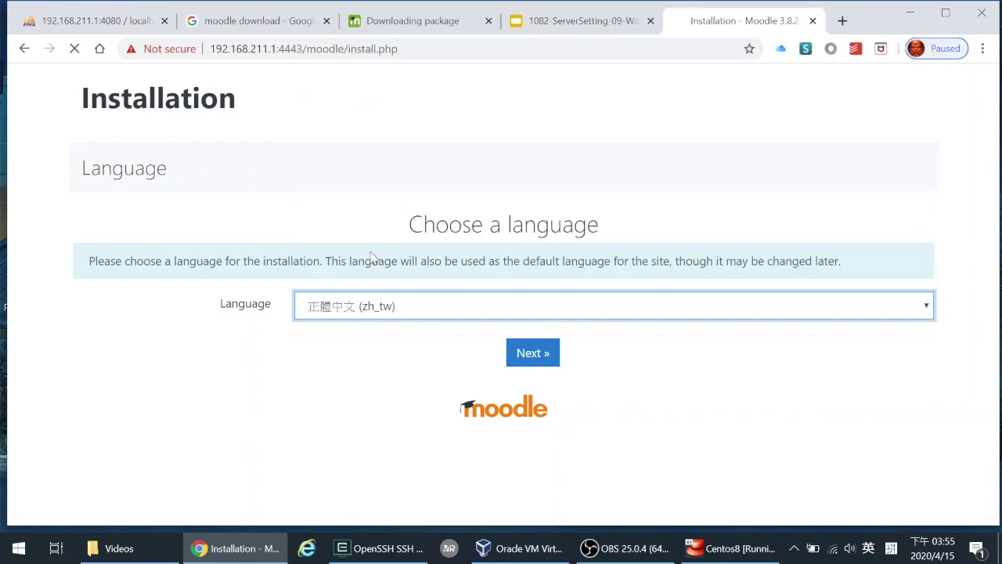
click(541, 358)
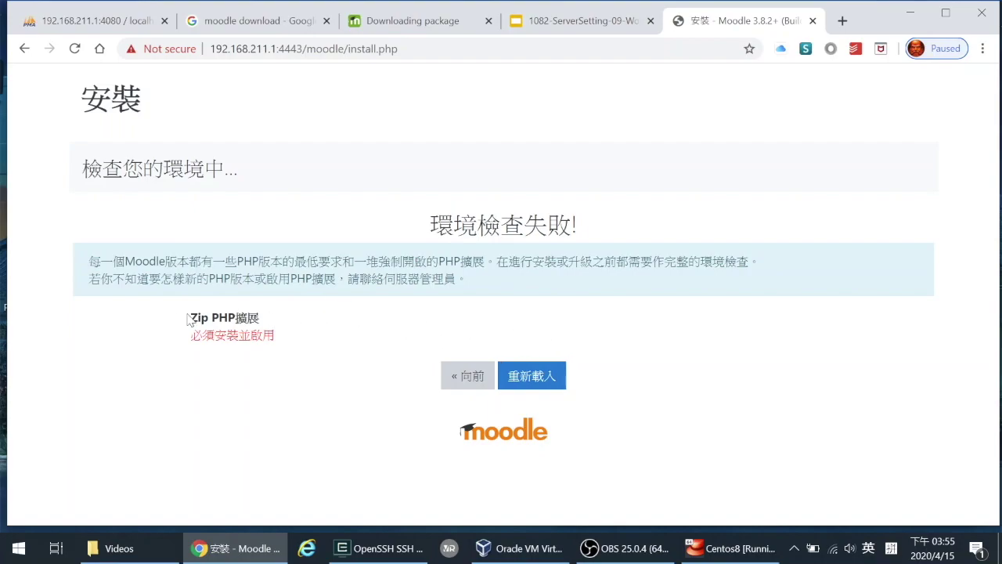
Step: Highlight the failing Zip PHP extension requirement, then open a new browser tab
drag(190, 318, 235, 317)
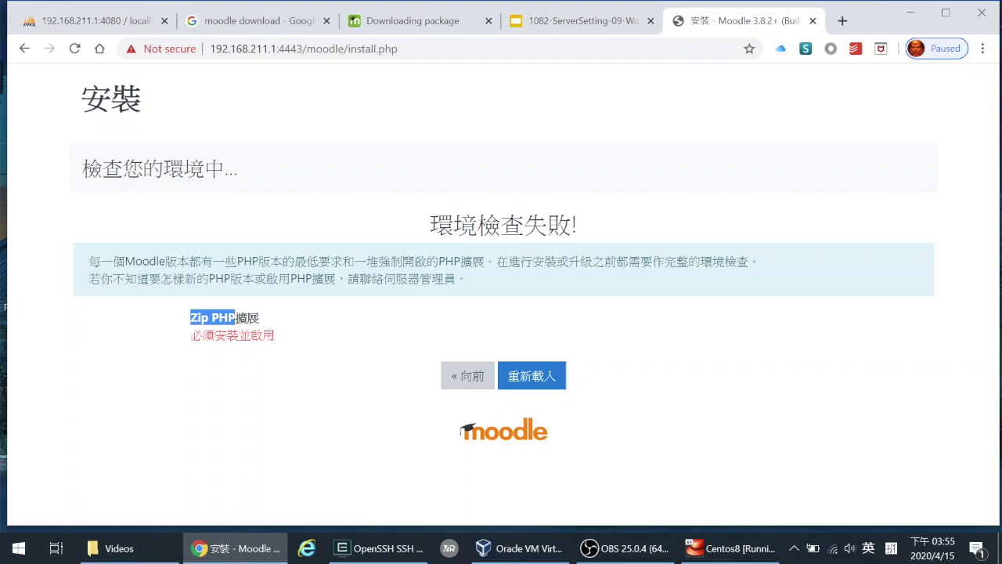
drag(202, 334, 263, 335)
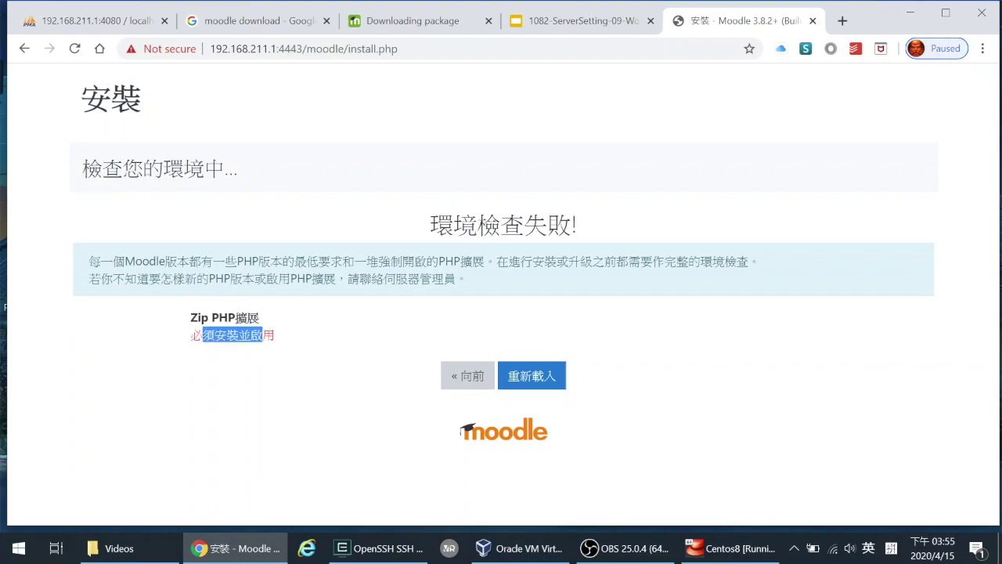
click(322, 353)
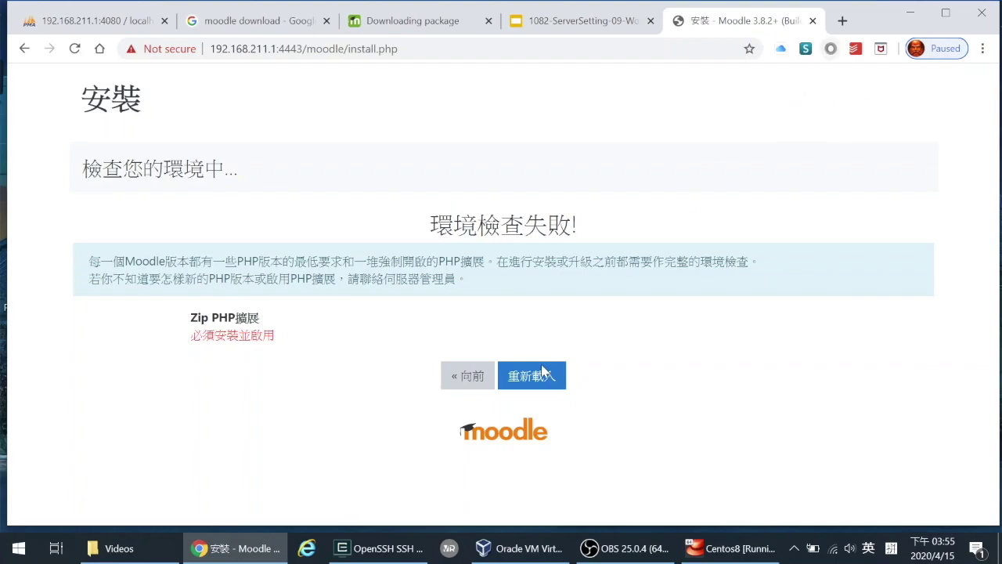
click(842, 20)
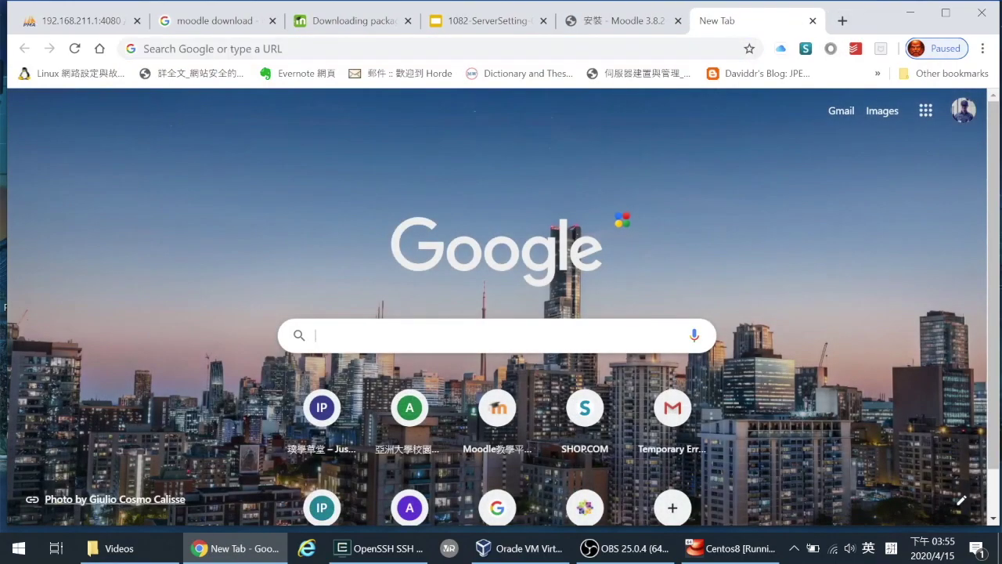
Step: Search Google for installing the PHP zip extension on CentOS 8
text(cent)
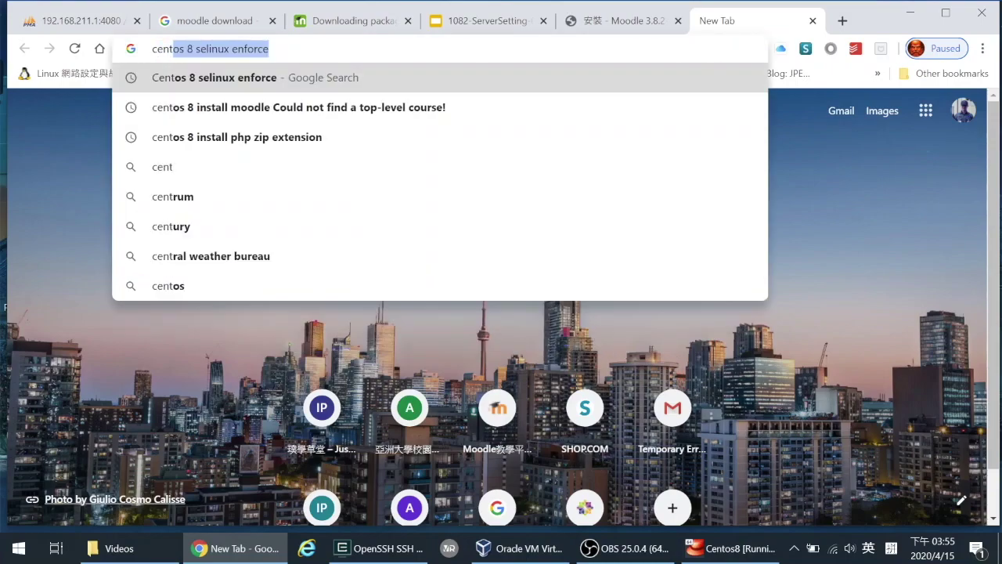
text(os i)
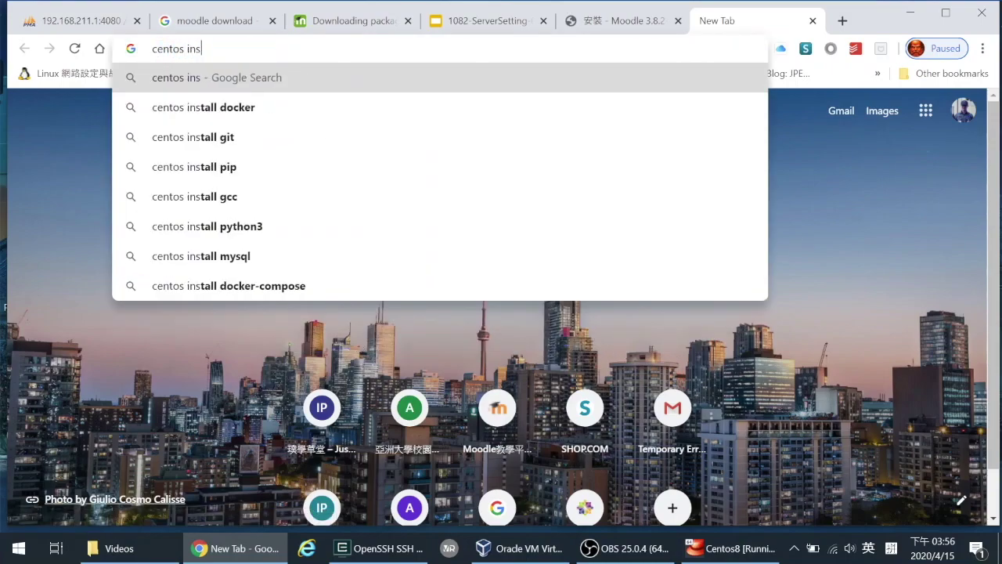
key(BackSpace)
text(8 install )
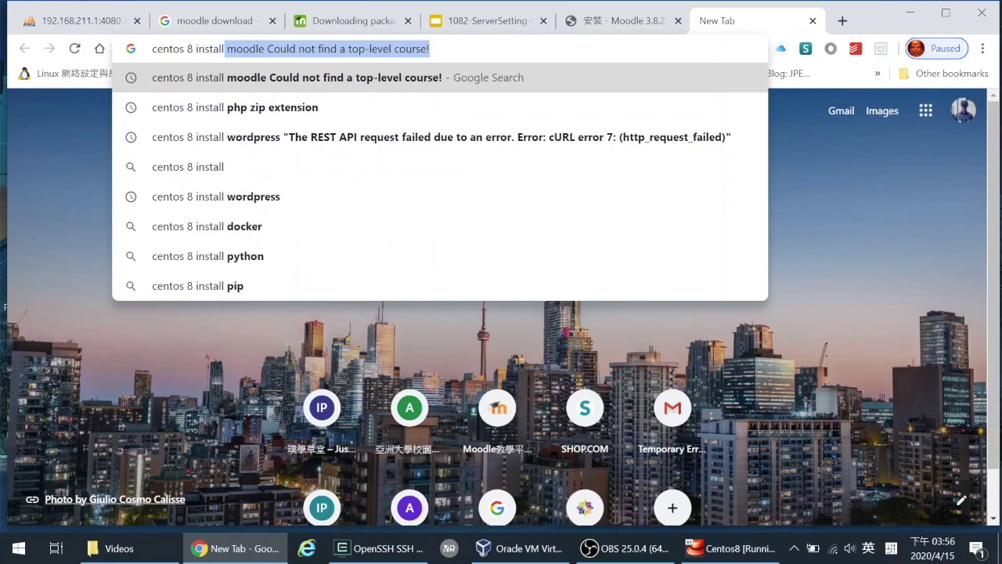
text(php)
key(Return)
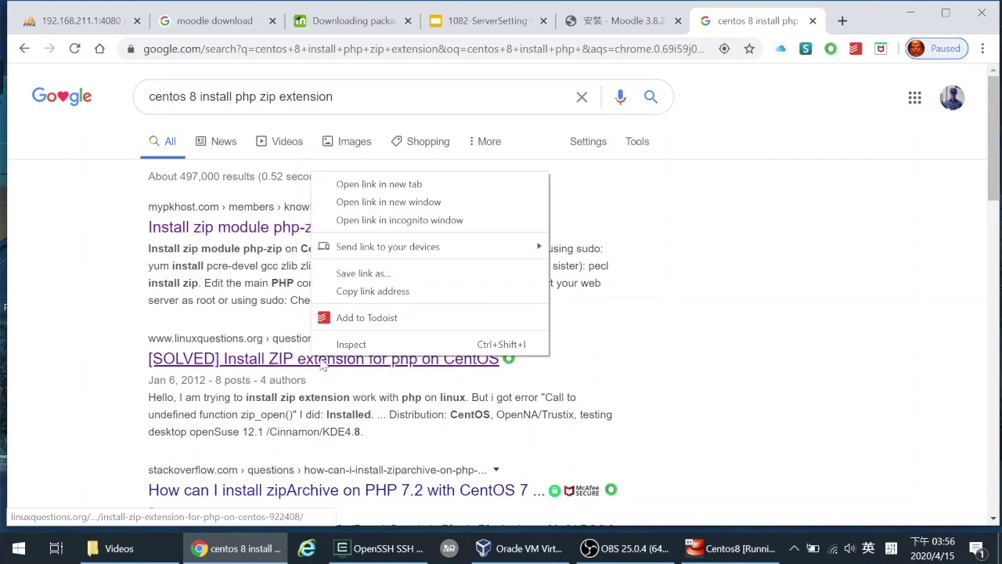
Step: Open the LinuxQuestions thread and first result in new tabs, highlight php-pecl-zip, and return to SSH
right_click(310, 357)
click(379, 184)
right_click(344, 232)
click(374, 244)
click(673, 22)
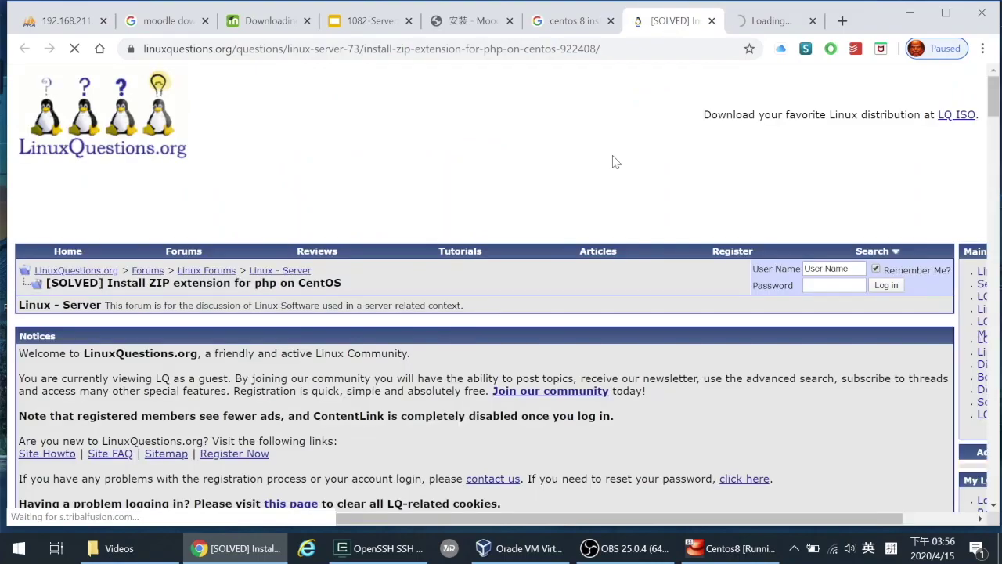
scroll(384, 395, down, 10)
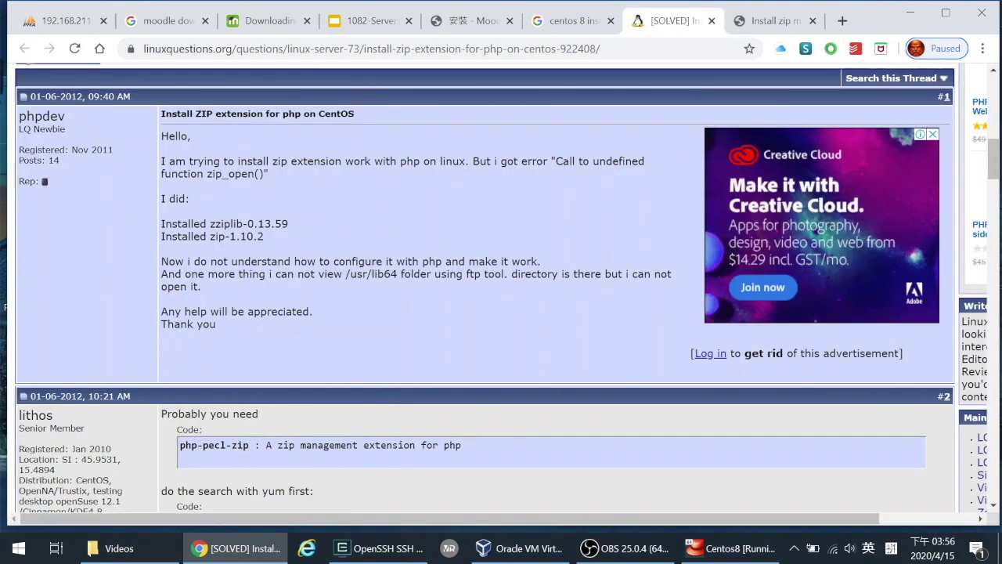
drag(249, 444, 179, 454)
key(ctrl+c)
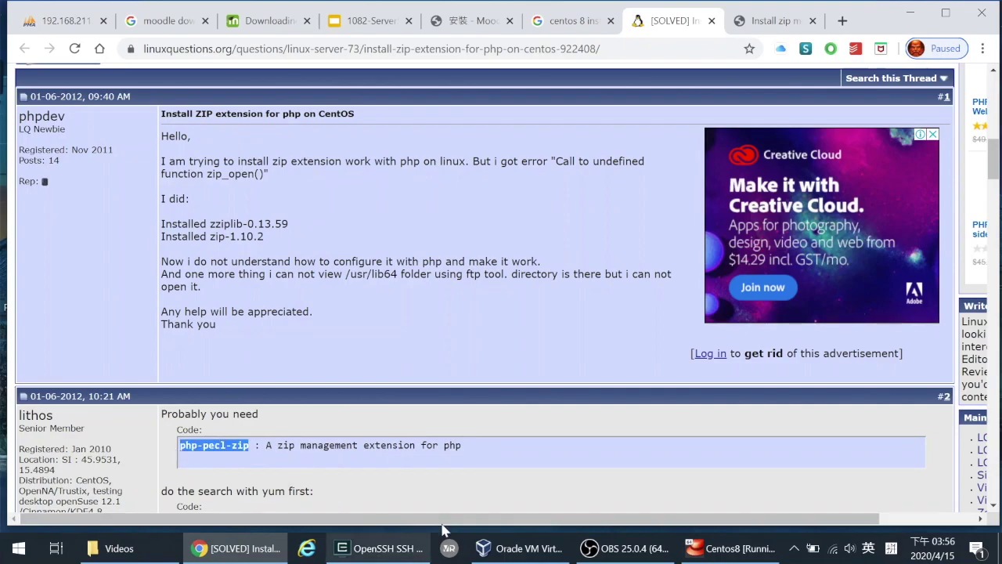
click(378, 548)
Step: Install php-pecl-zip and its libzip dependency with sudo dnf install, confirming with y
text(sudo dnf install)
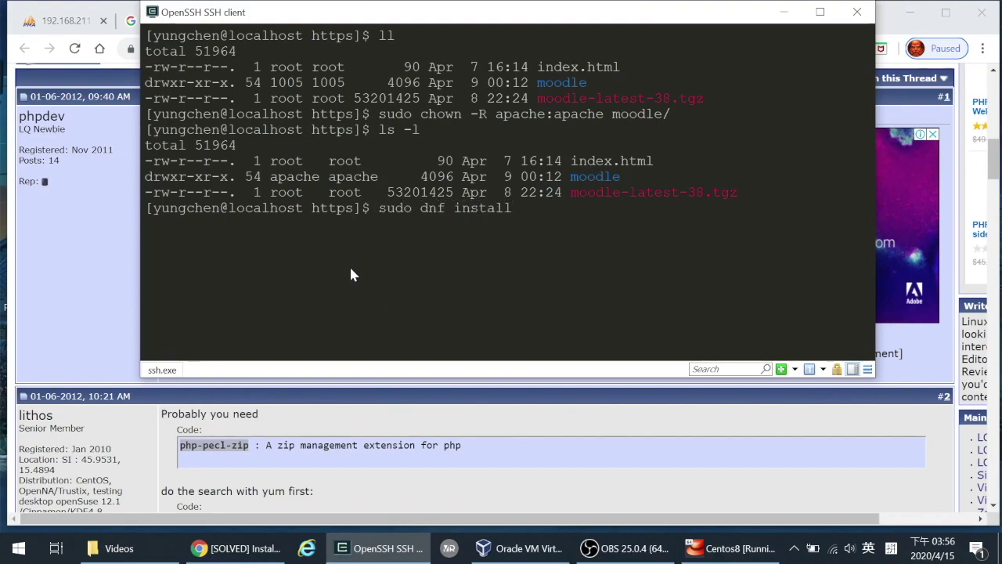
key(ctrl+v)
key(Return)
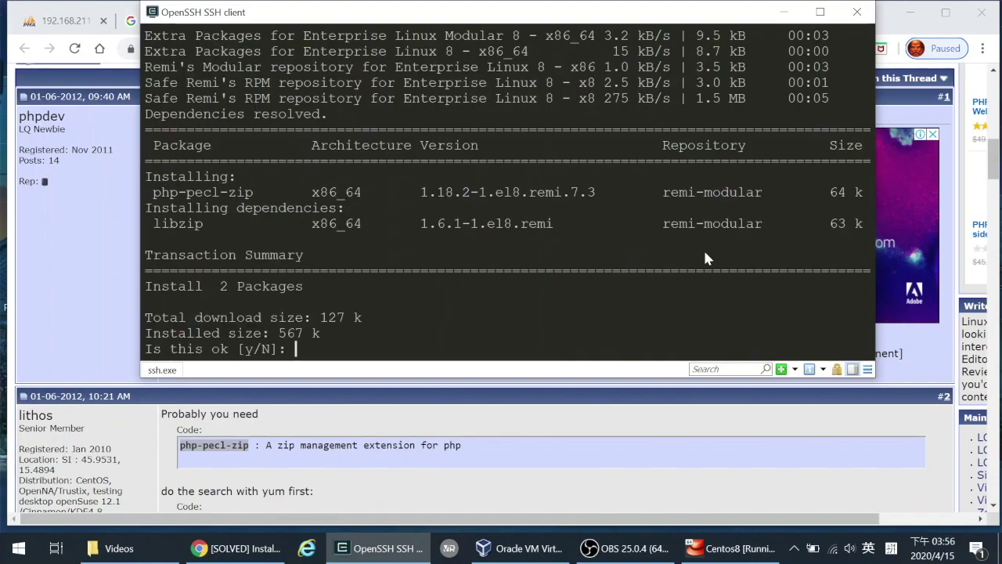
text(y)
key(Return)
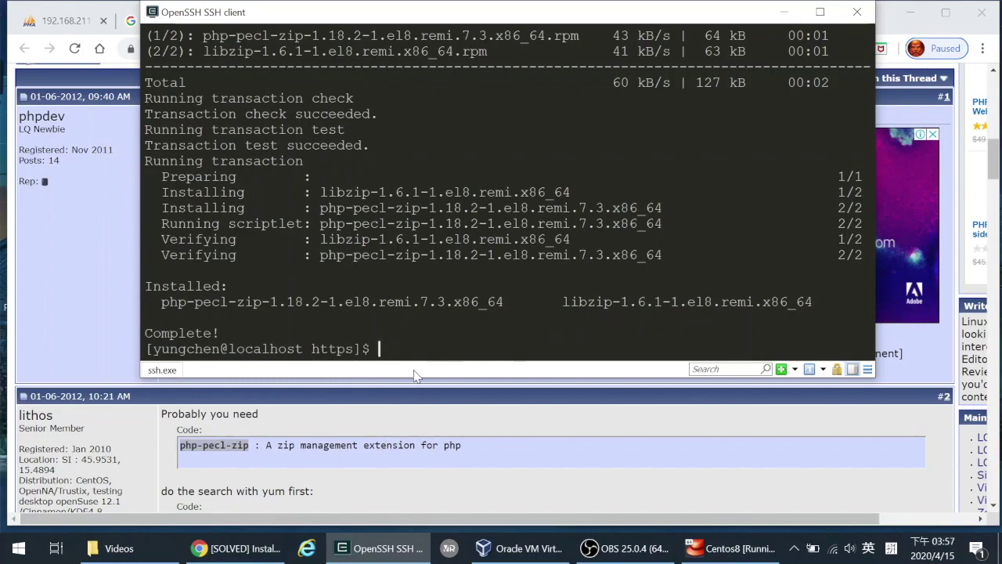
Step: Restart httpd.service with sudo systemctl and go back to the browser
key(alt+Tab)
key(alt+Tab)
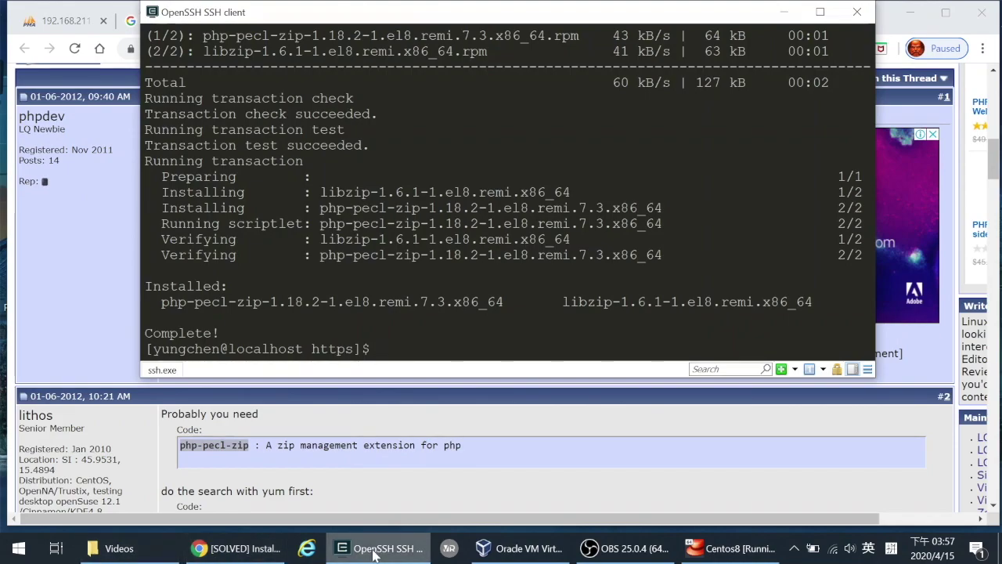
text(sud)
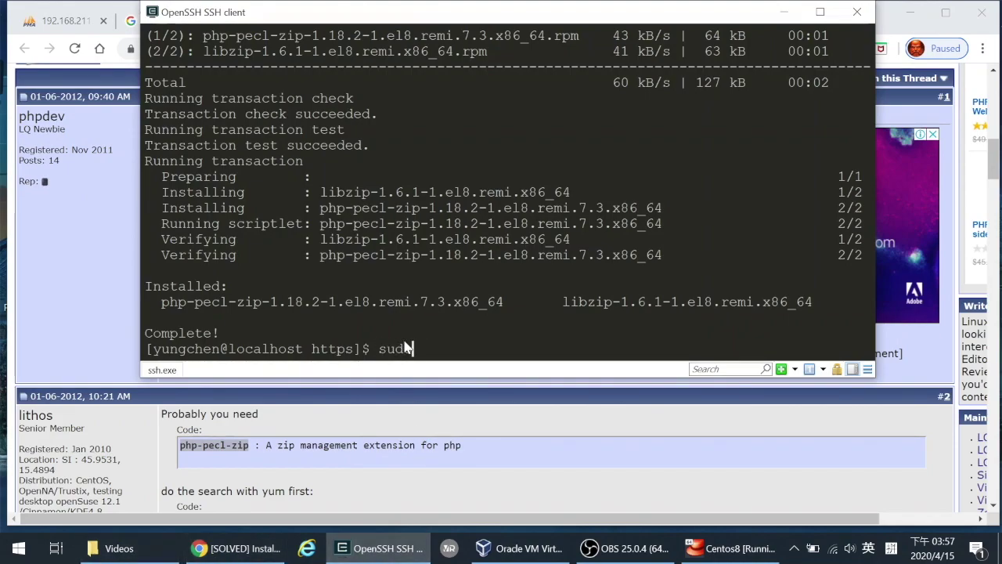
text(o system)
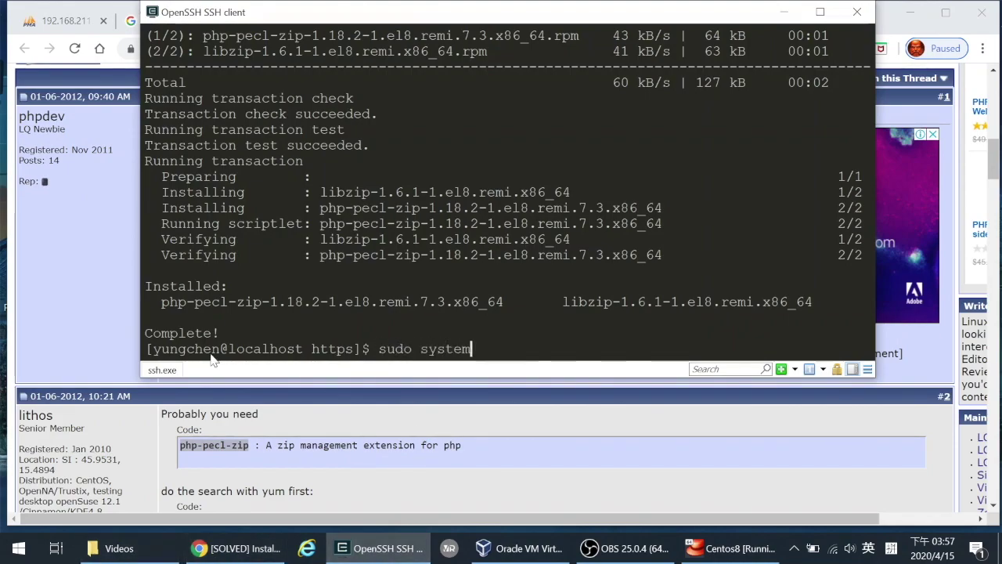
text(ctl restart ht)
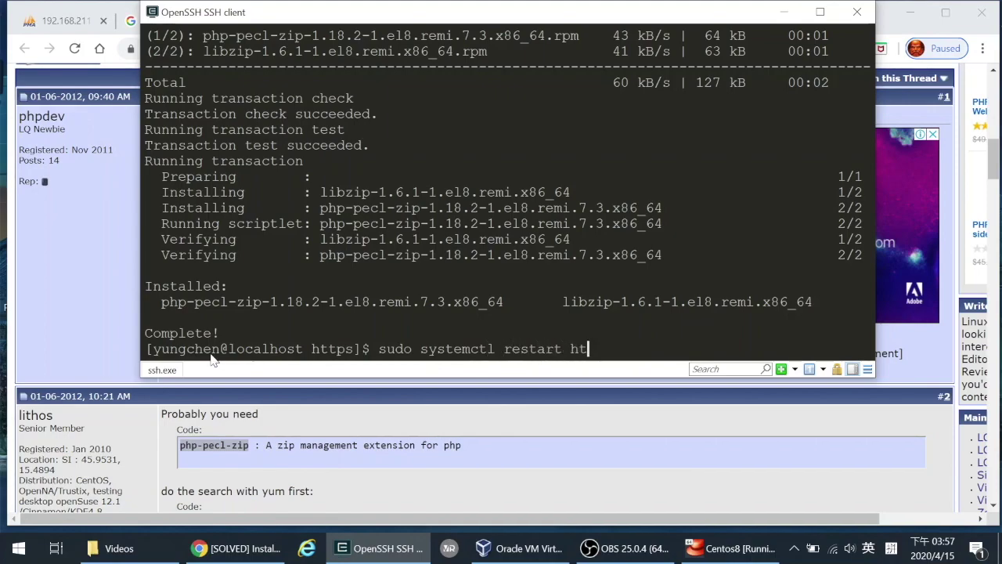
text(tpd.service)
key(Return)
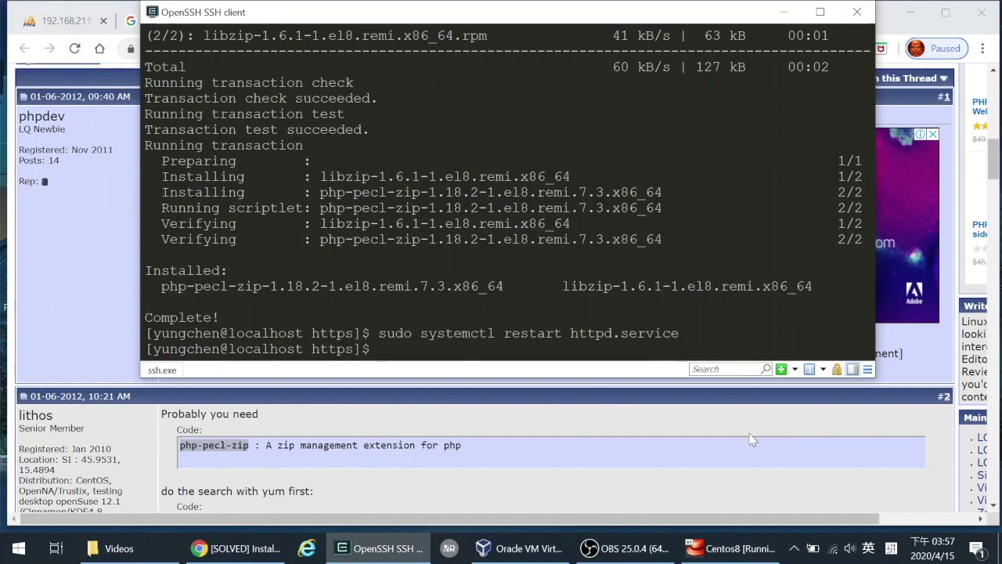
key(alt+Tab)
Step: Reload the environment check, change the data directory to /var/www/moodle-data, and continue
click(469, 22)
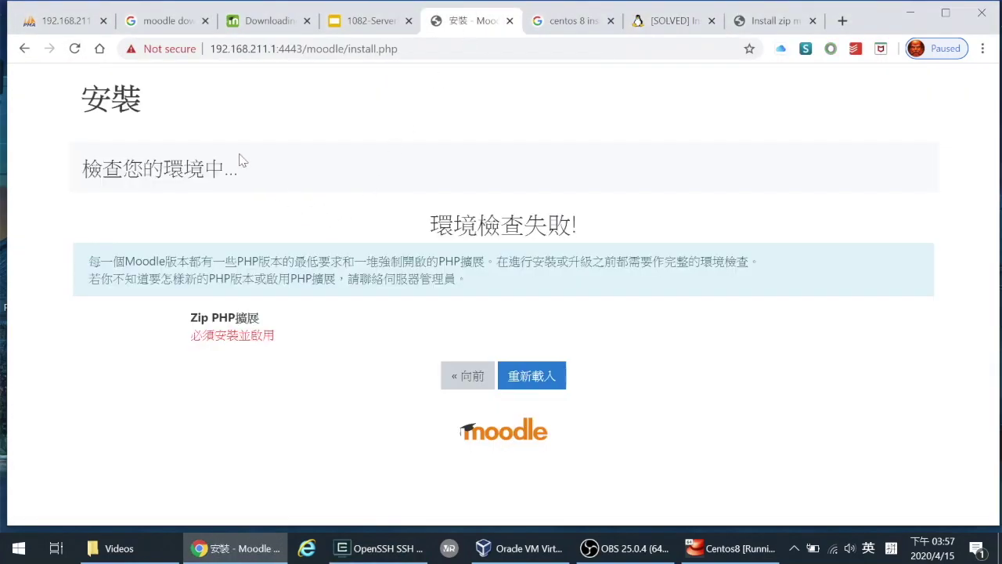
click(74, 48)
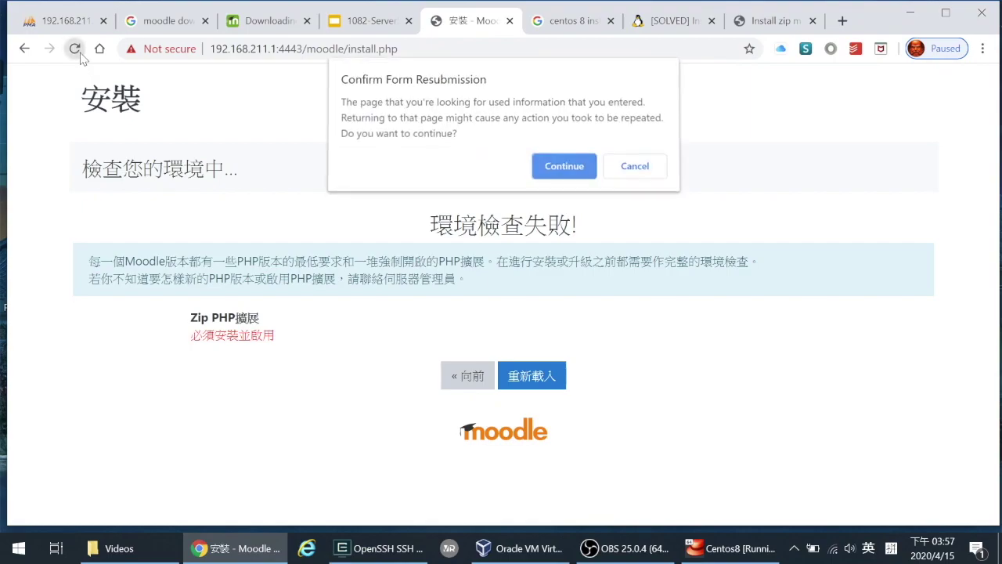
click(560, 165)
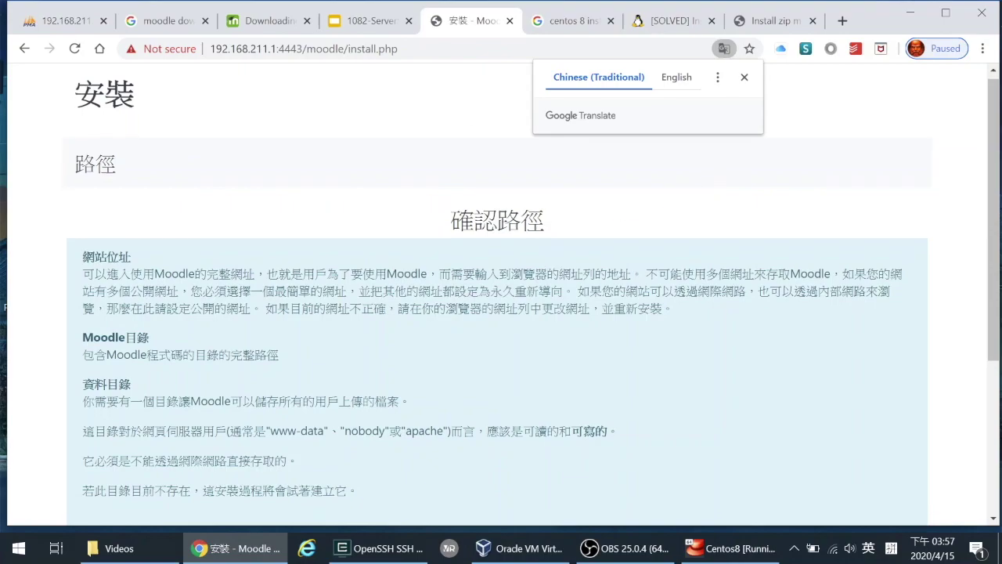
scroll(583, 258, down, 3)
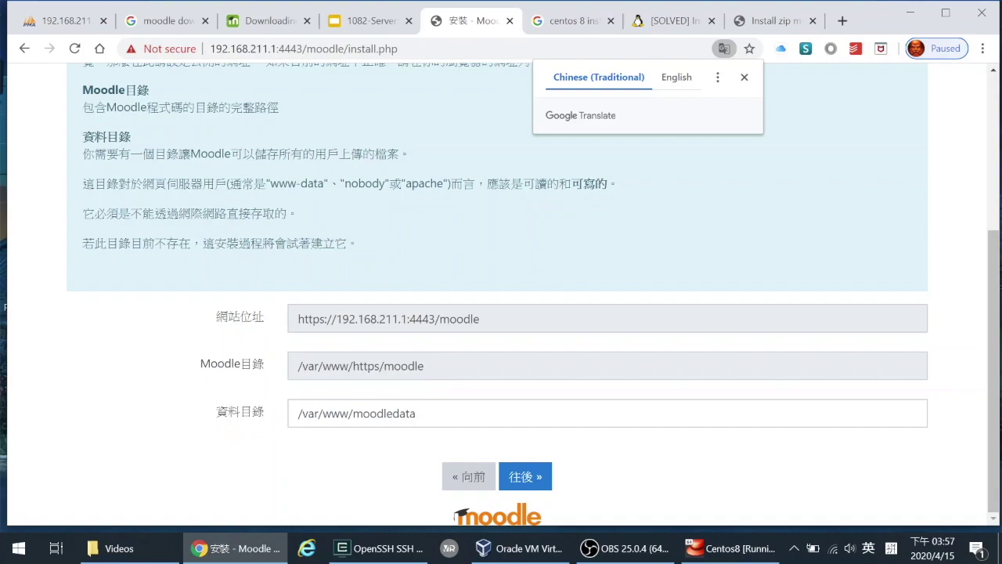
click(391, 412)
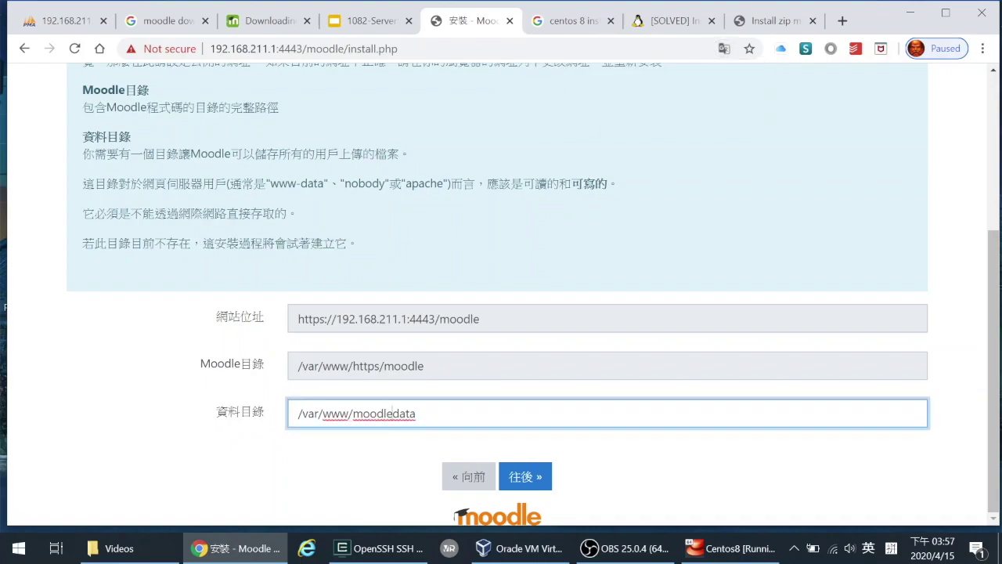
text(-)
click(518, 476)
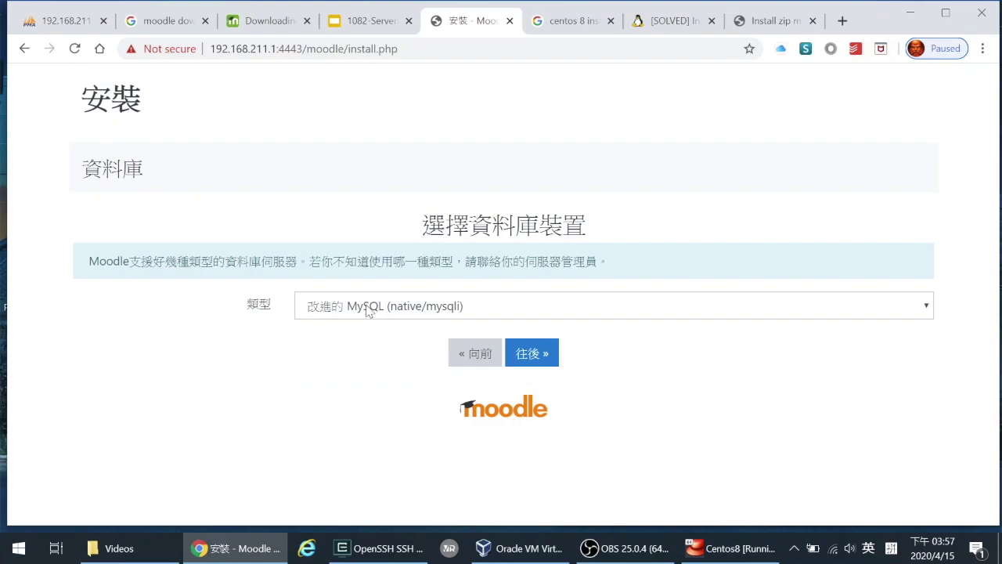
Step: Choose MariaDB as the Moodle database driver
click(414, 309)
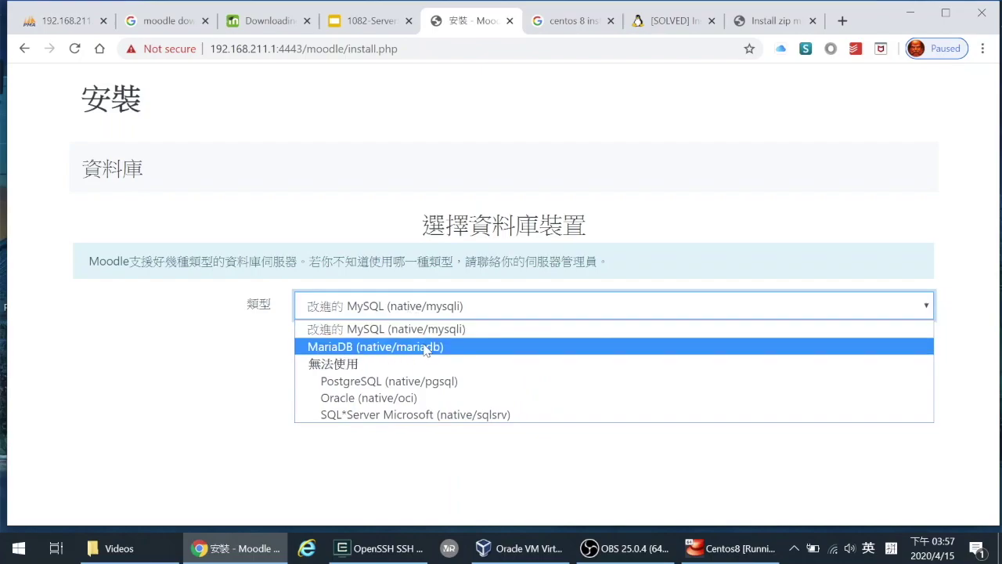
click(427, 350)
click(547, 357)
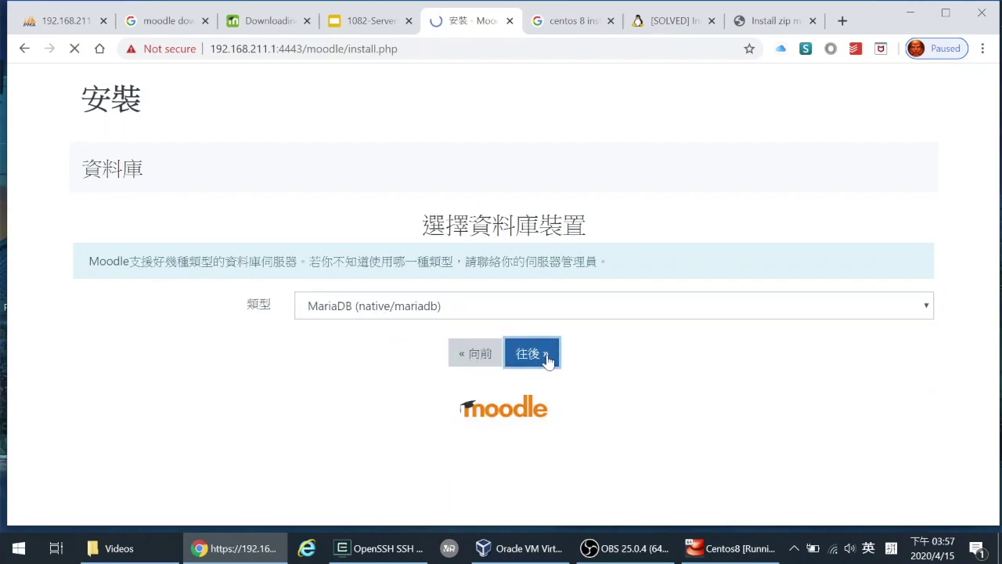
Step: Enter database user moodle and the database password, then submit the database settings
scroll(394, 362, down, 2)
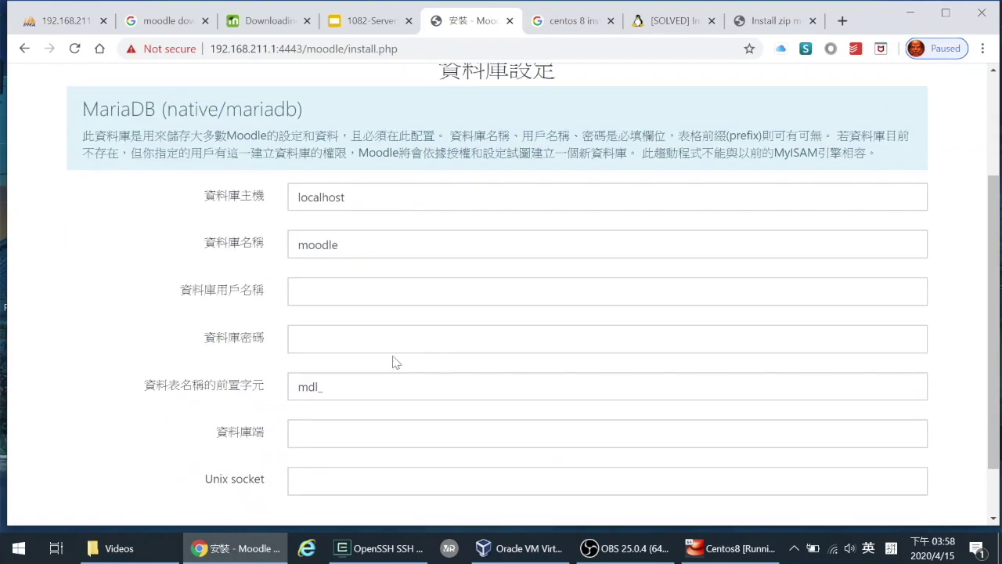
click(266, 248)
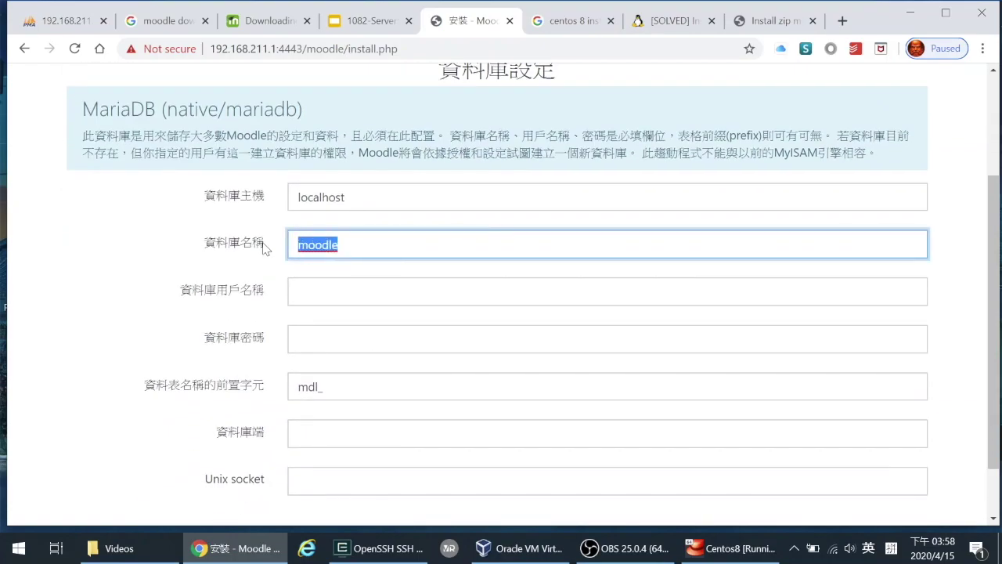
key(Tab)
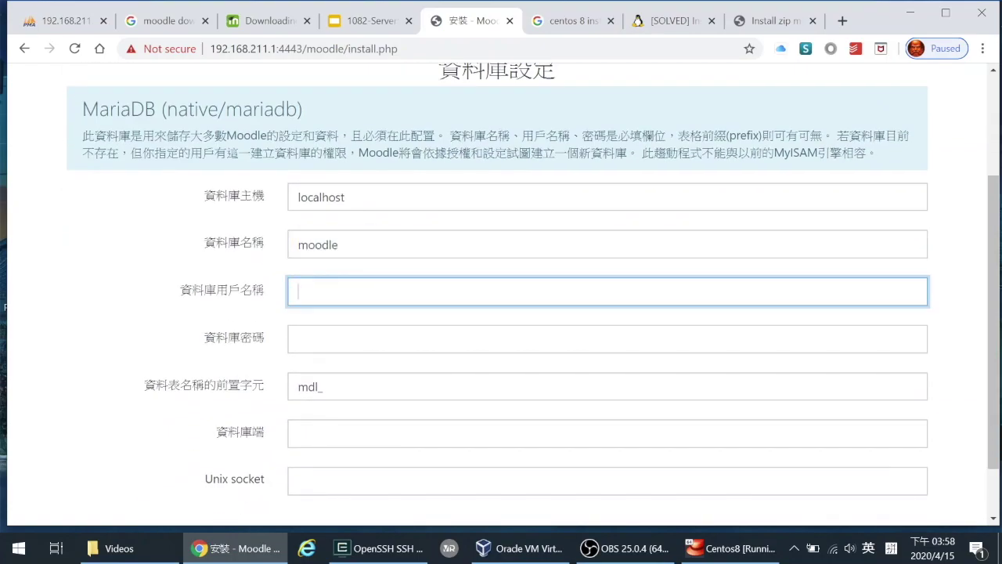
key(Tab)
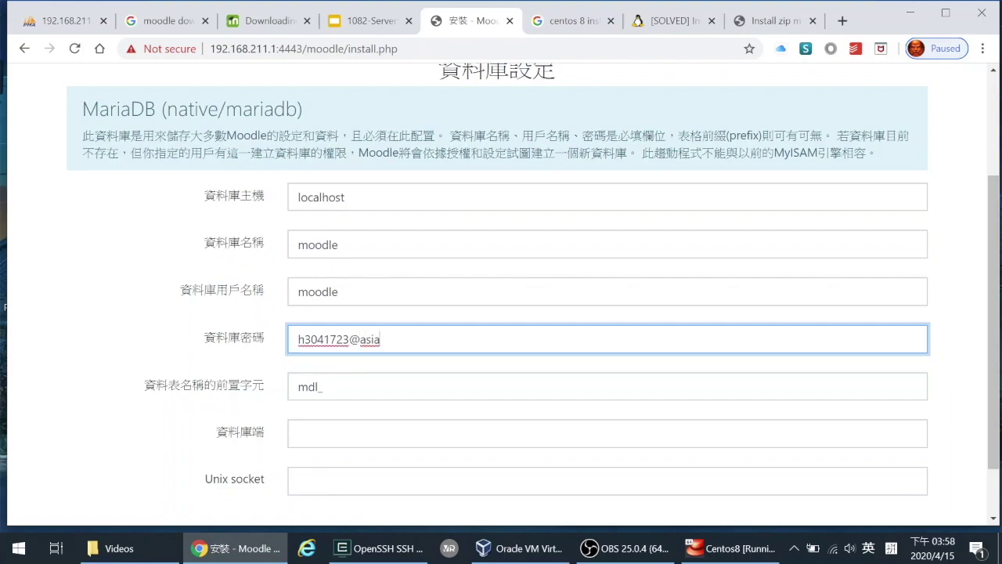
scroll(381, 415, down, 1)
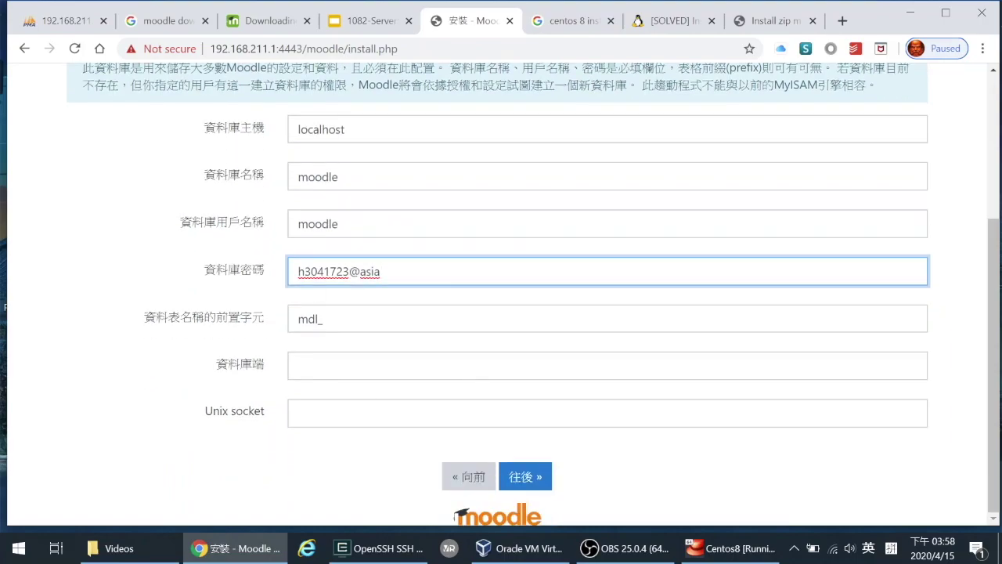
click(527, 482)
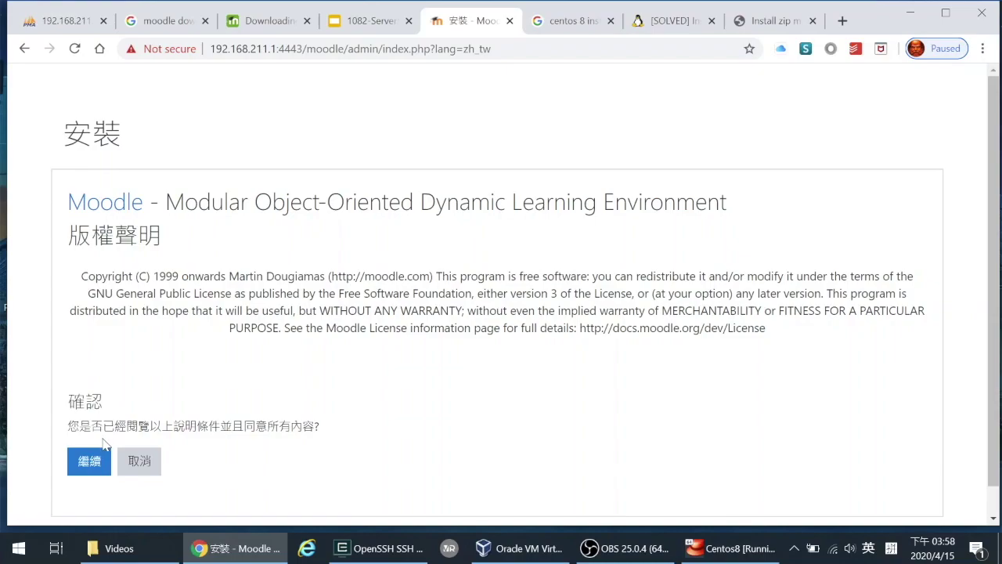
Step: Accept the licence, review the server check flagging intl, xmlrpc and soap, and bring up the SSH terminal
click(87, 466)
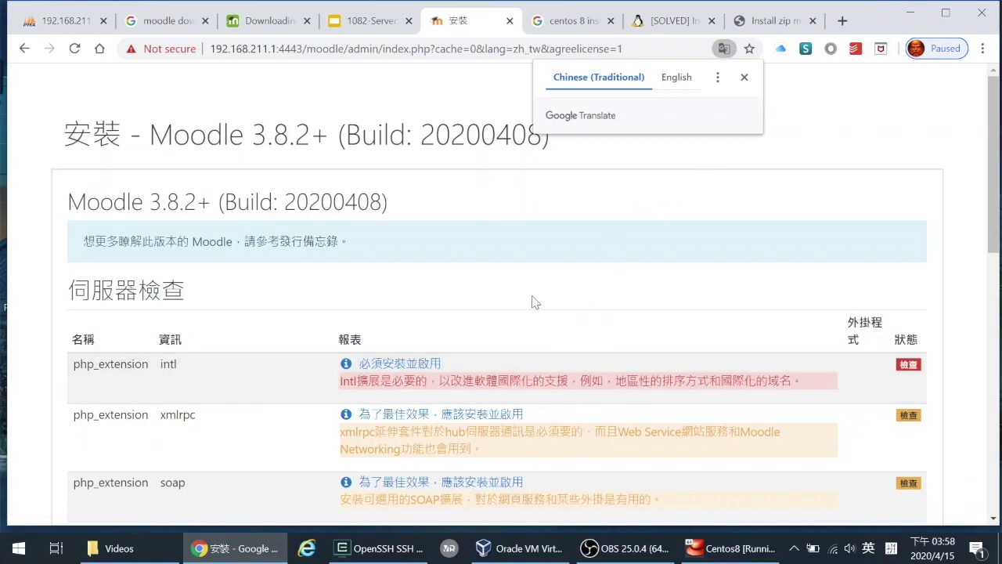
scroll(532, 302, down, 1)
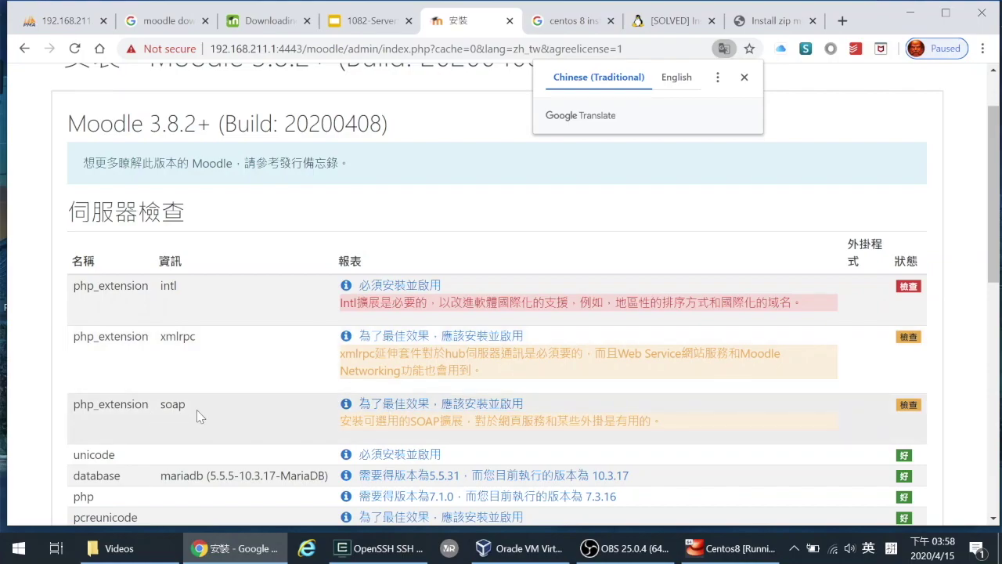
scroll(352, 501, up, 1)
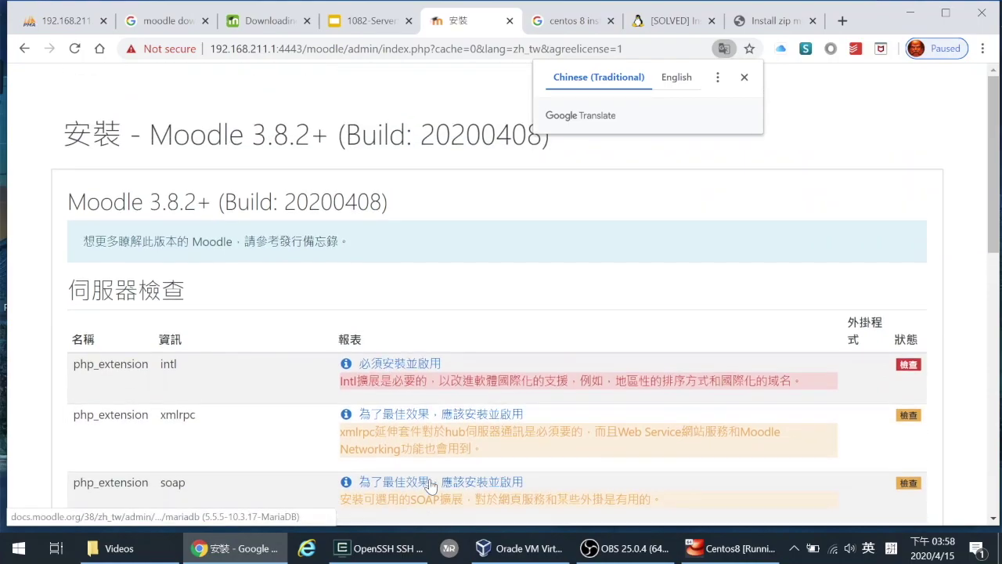
click(395, 546)
drag(349, 24, 429, 31)
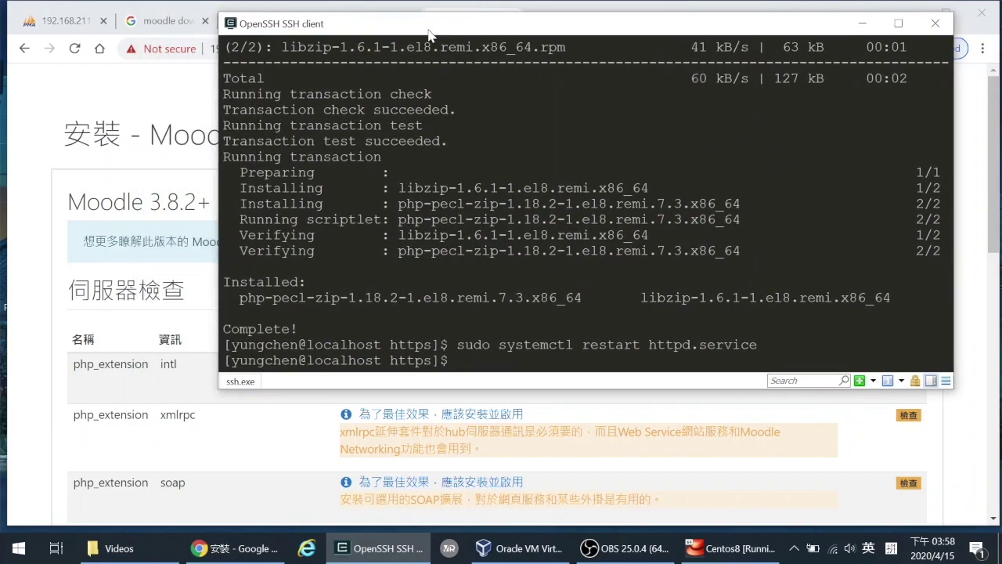
Step: Install php-intl, php-xmlrpc and php-soap with sudo dnf install, confirming with y
text(sudo dnf instal)
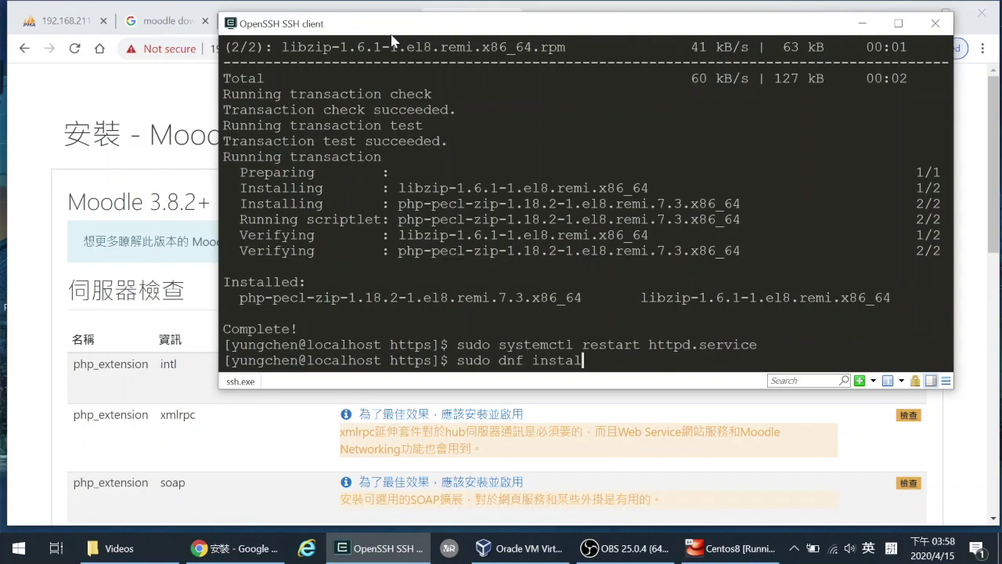
text(l php-intl php-xmlr)
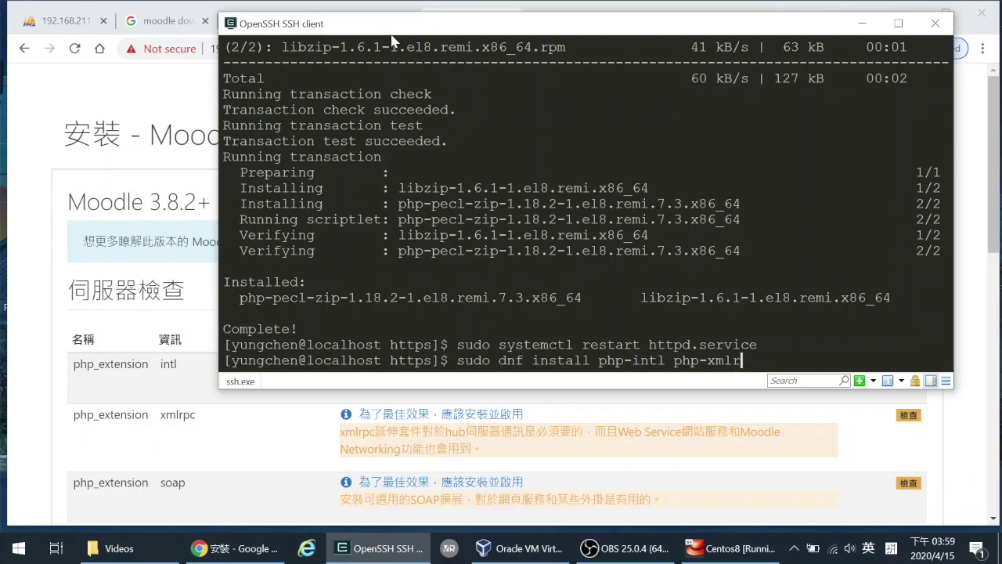
text(pc php-soap)
key(Return)
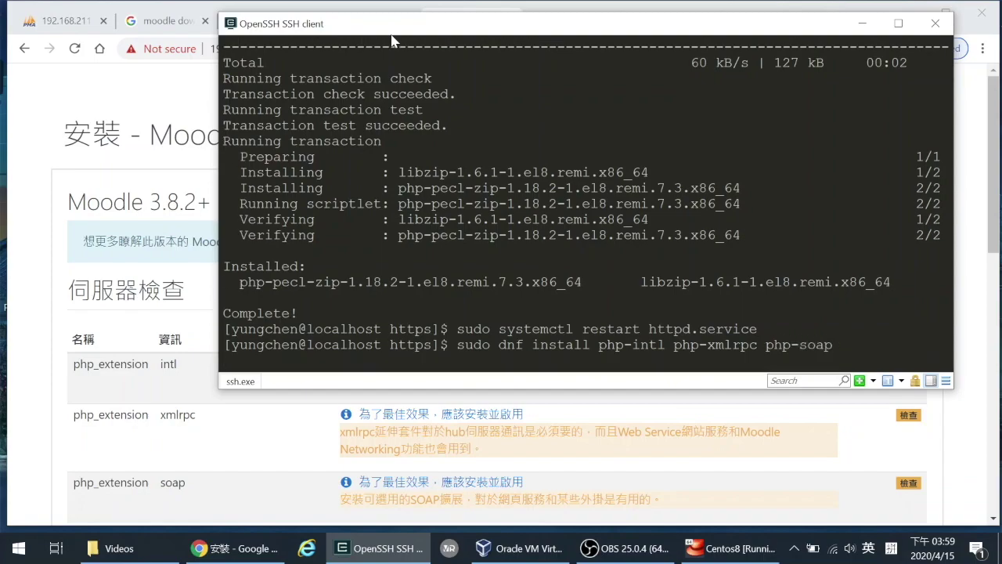
text(y)
key(Return)
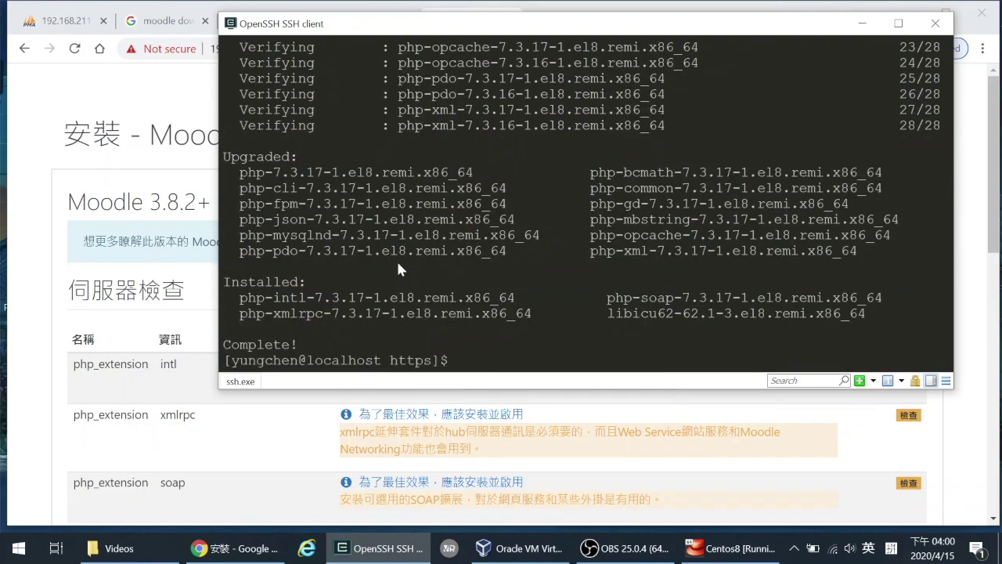
Step: Rerun the httpd restart command and return to the Moodle install page
key(Up)
key(Up)
key(Return)
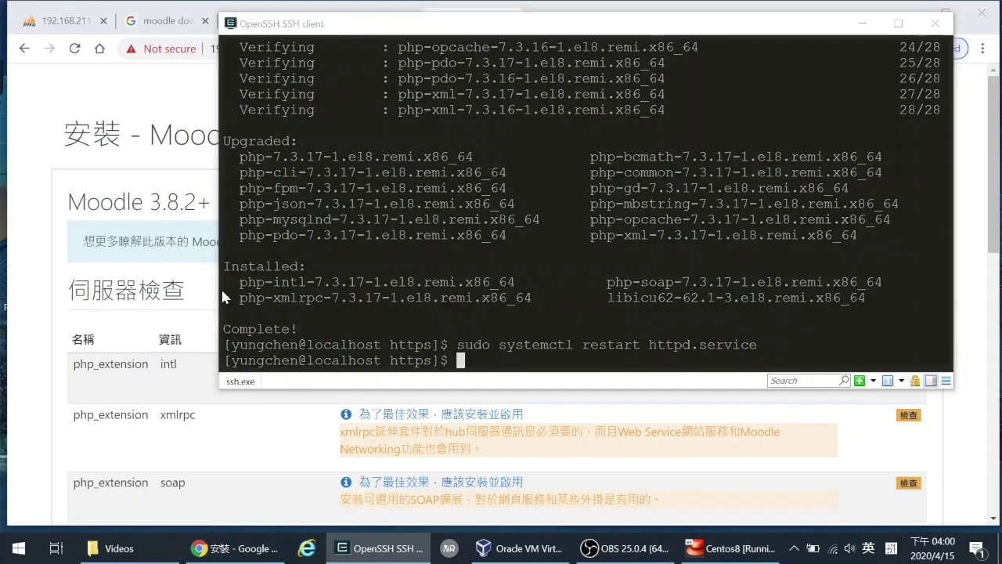
click(112, 161)
Step: Dismiss the Translate popup, reload the server check showing all requirements OK, and continue
click(164, 95)
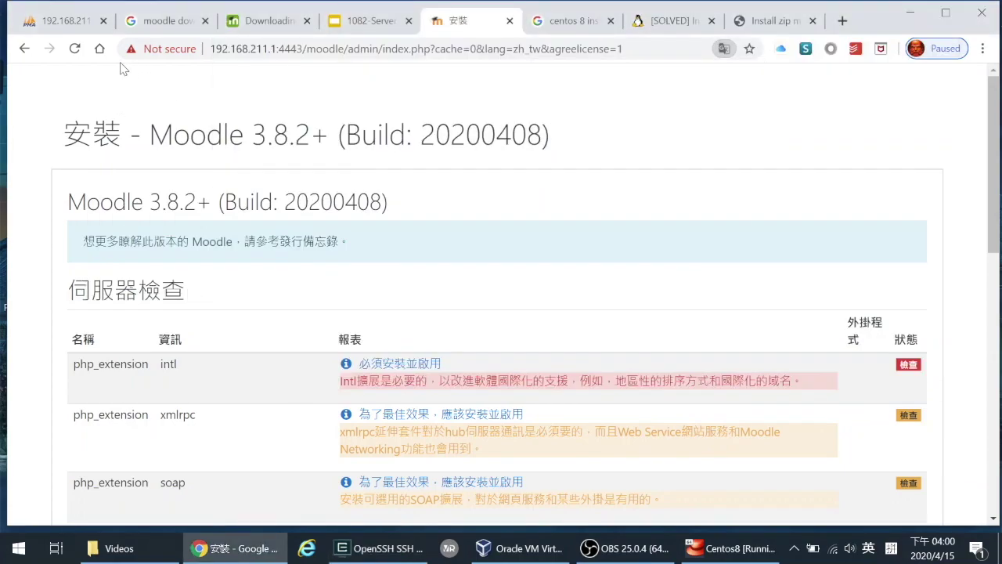
click(74, 49)
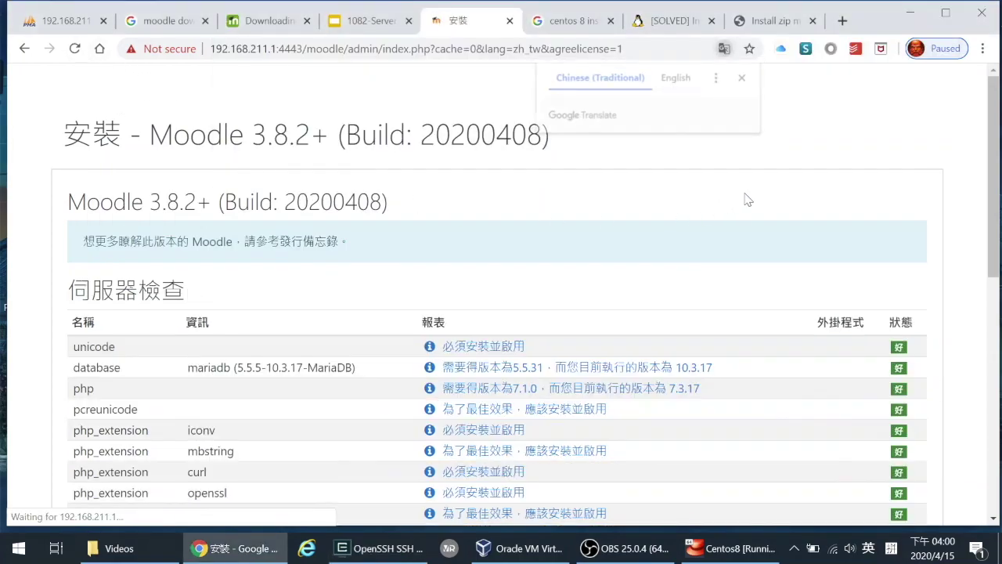
scroll(535, 336, down, 7)
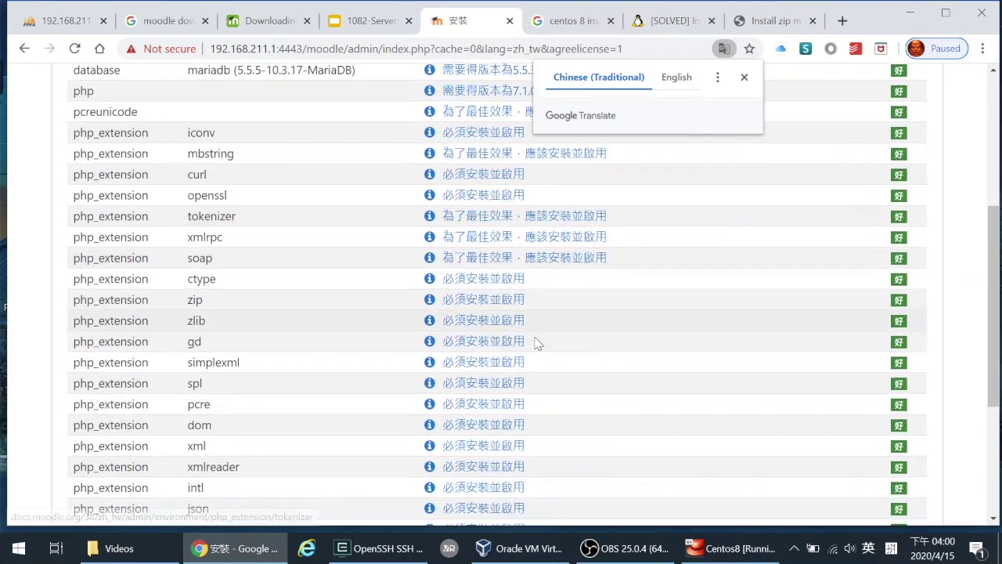
scroll(536, 352, up, 1)
scroll(536, 344, up, 6)
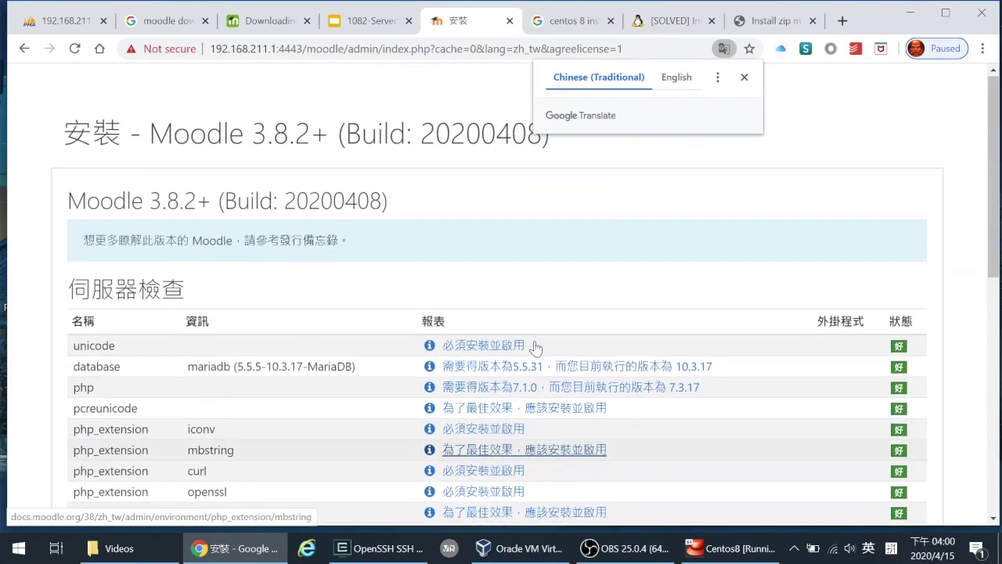
scroll(537, 313, down, 6)
scroll(538, 347, down, 1)
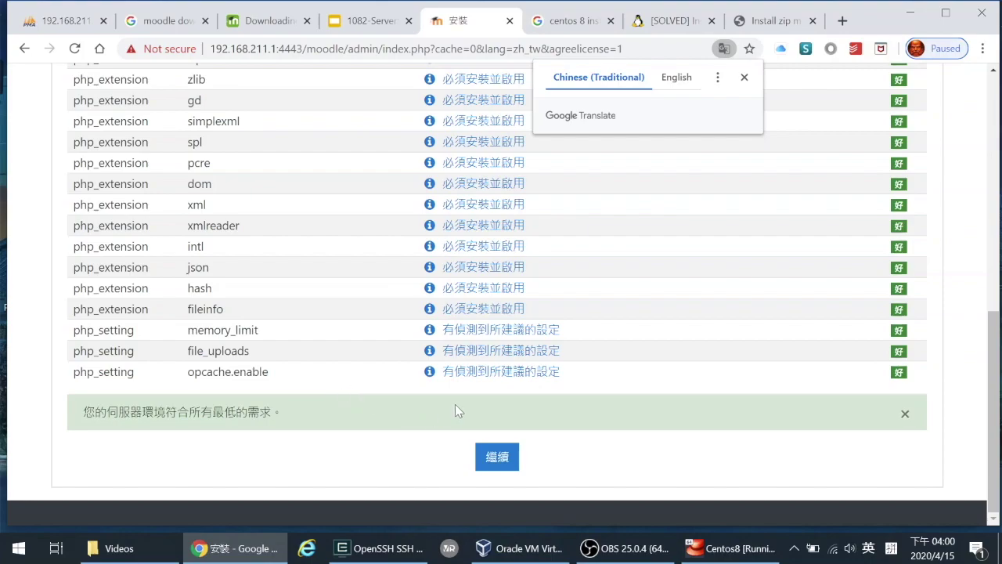
click(500, 460)
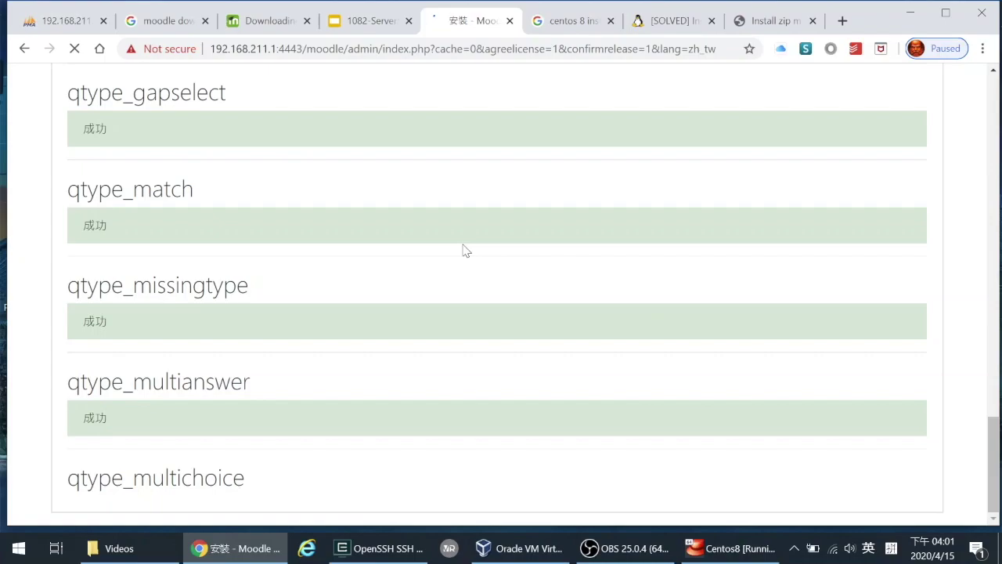
Step: After every component reports 成功, continue to the administrator account form
scroll(462, 250, up, 20)
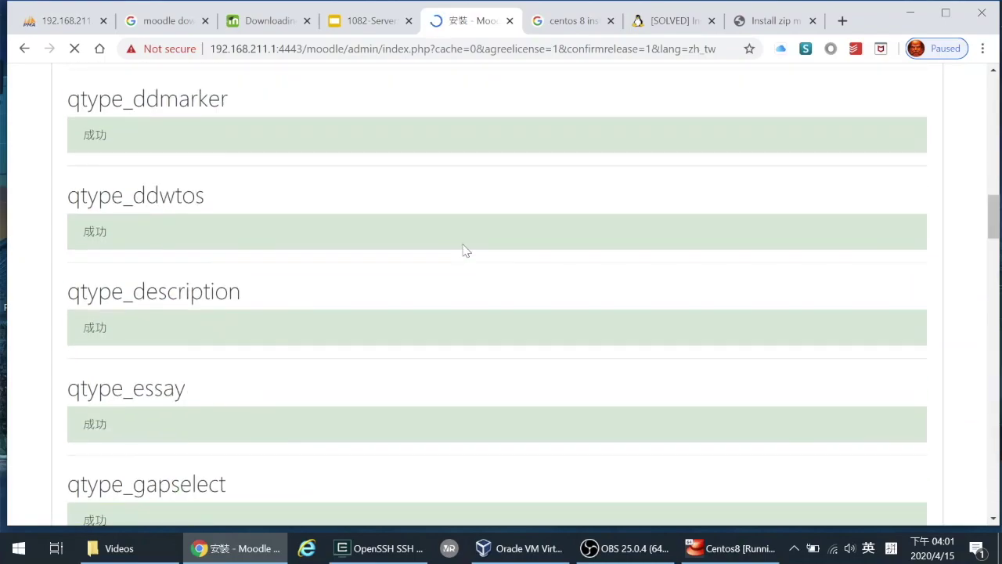
scroll(463, 251, up, 3)
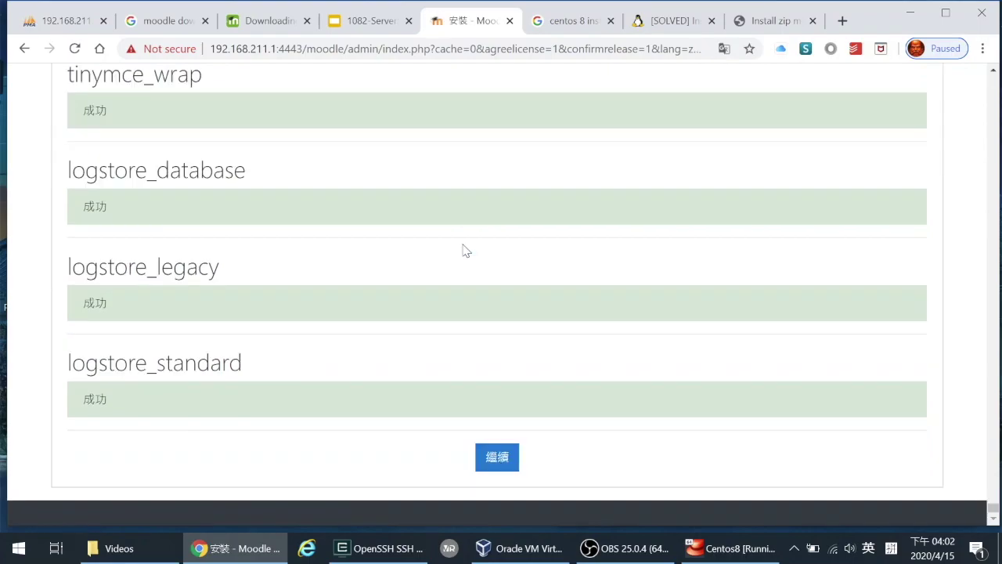
click(503, 466)
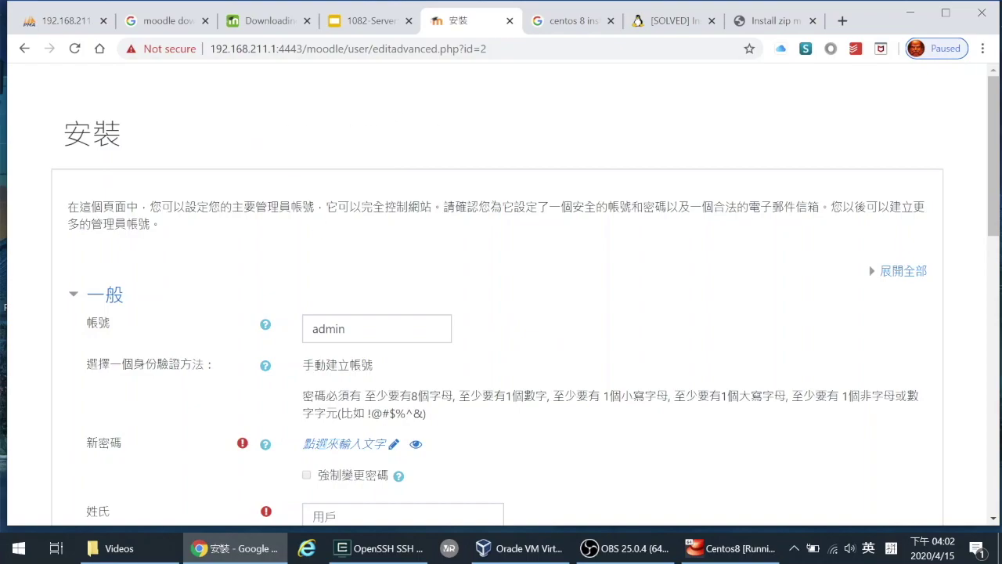
Step: Set a new admin password and enter the administrator's surname and given name
scroll(579, 356, down, 2)
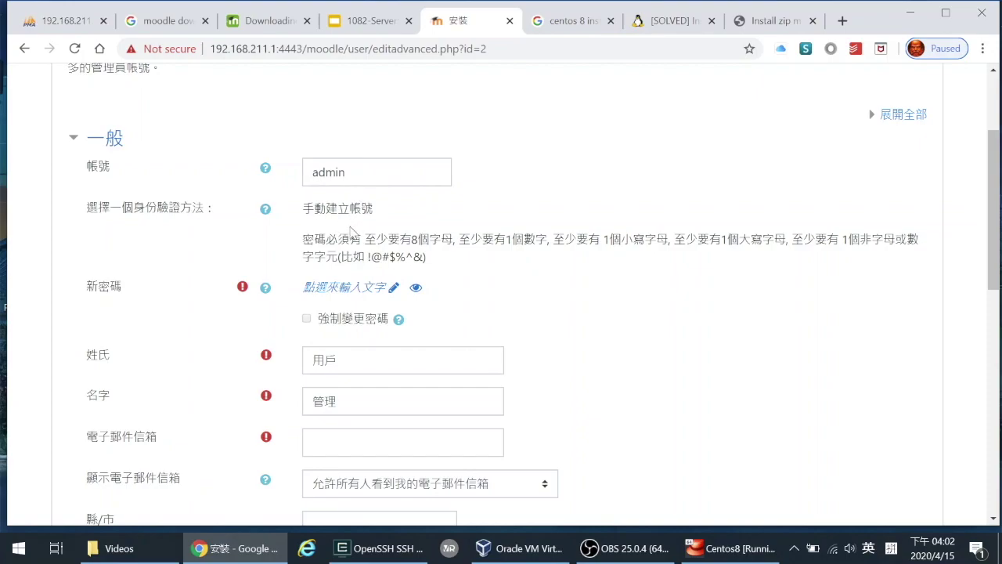
click(342, 288)
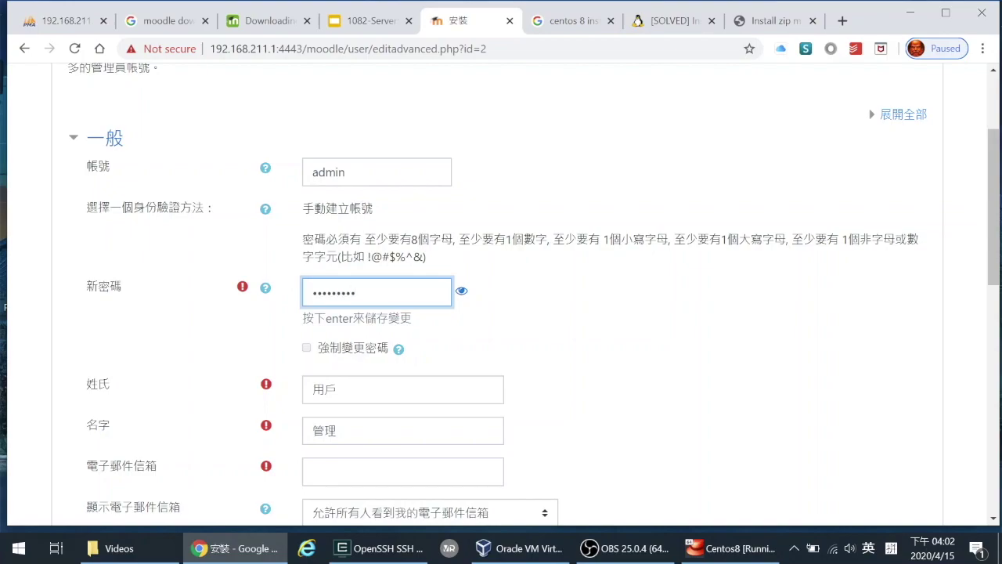
key(Return)
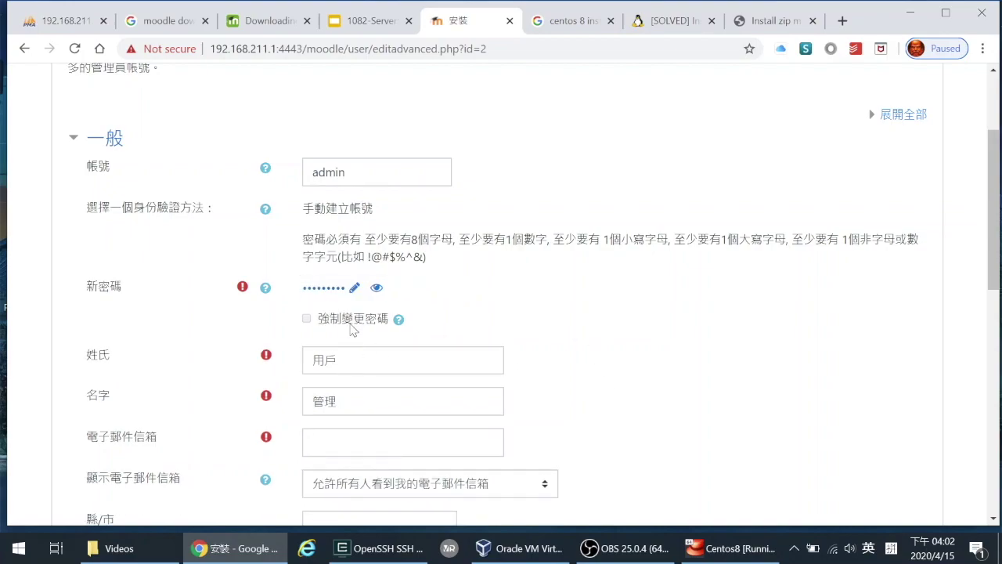
click(333, 289)
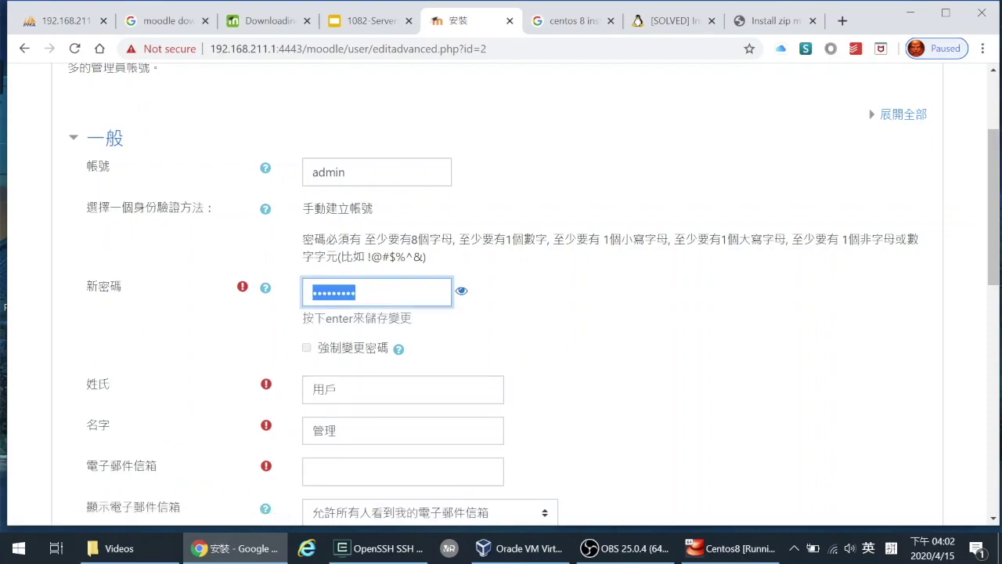
text(•)
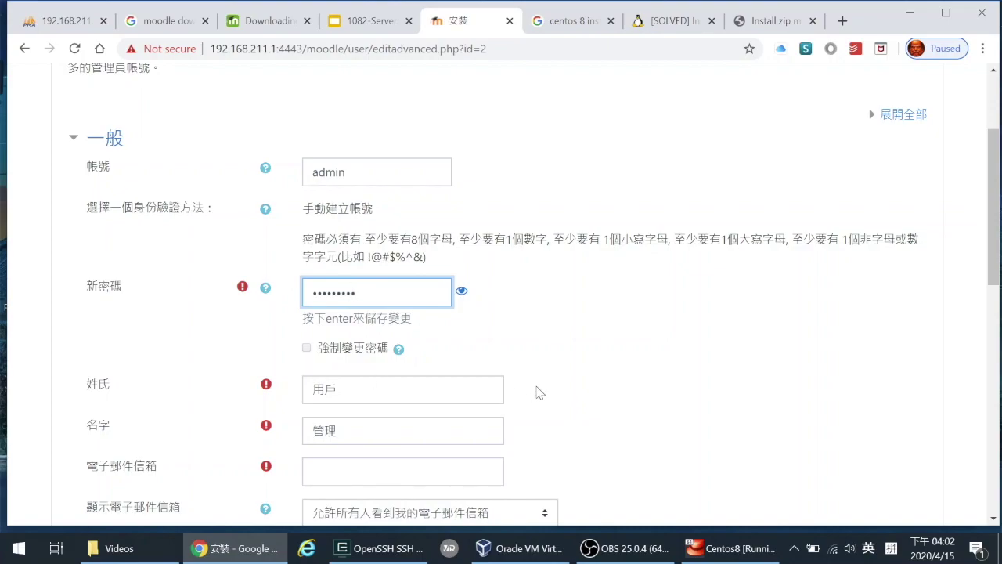
key(Tab)
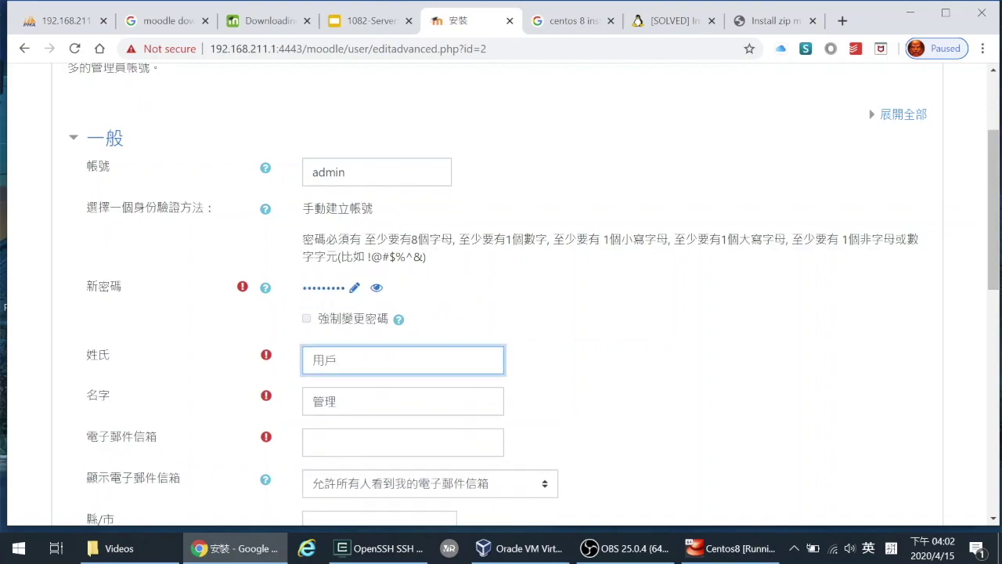
key(BackSpace)
text(Yung-Chen)
key(Tab)
text(C)
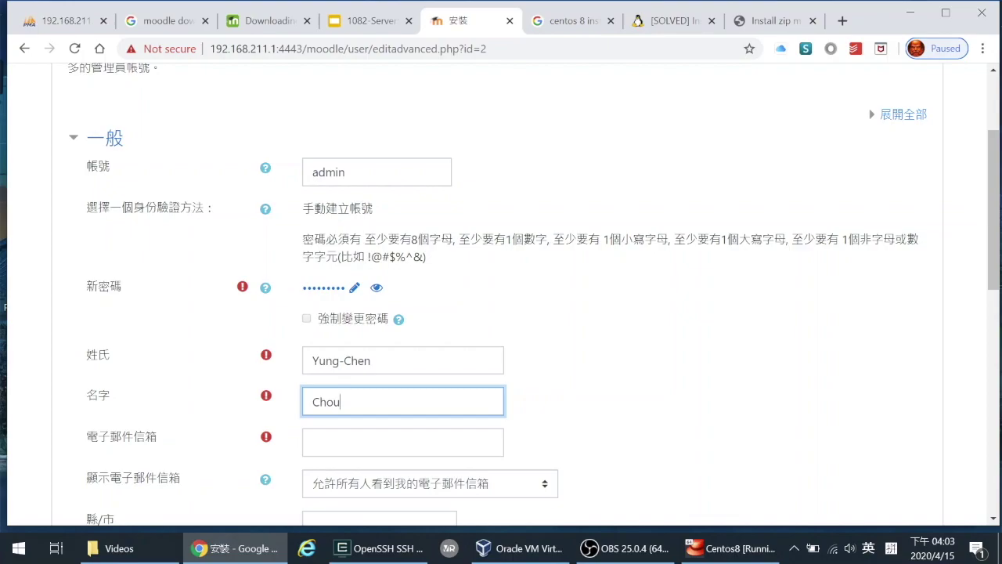
Step: Enter the administrator's e-mail address and leave the country unset
scroll(501, 297, down, 2)
click(312, 285)
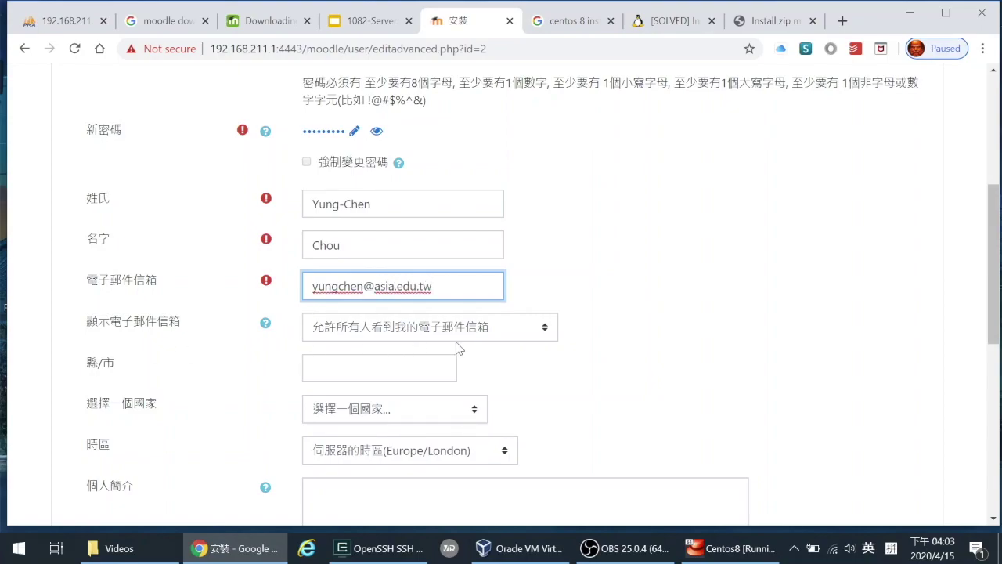
scroll(501, 342, down, 1)
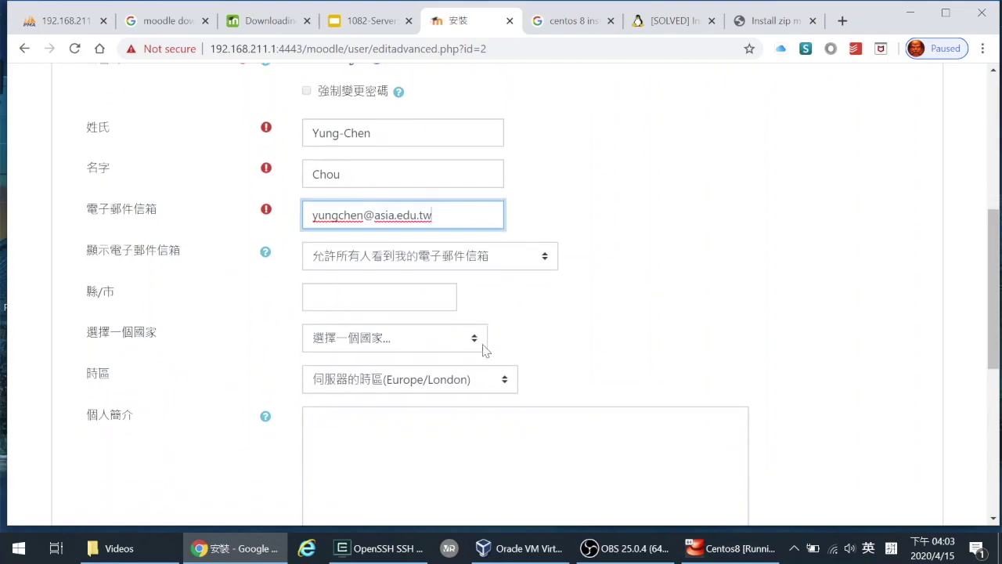
click(385, 339)
scroll(369, 168, down, 1)
scroll(370, 169, up, 1)
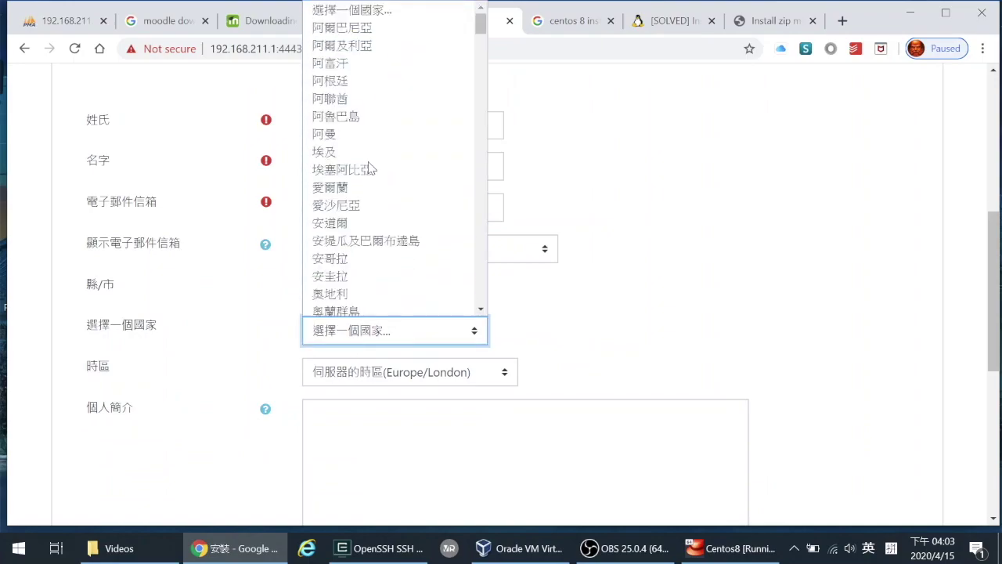
scroll(384, 282, down, 2)
scroll(678, 313, down, 1)
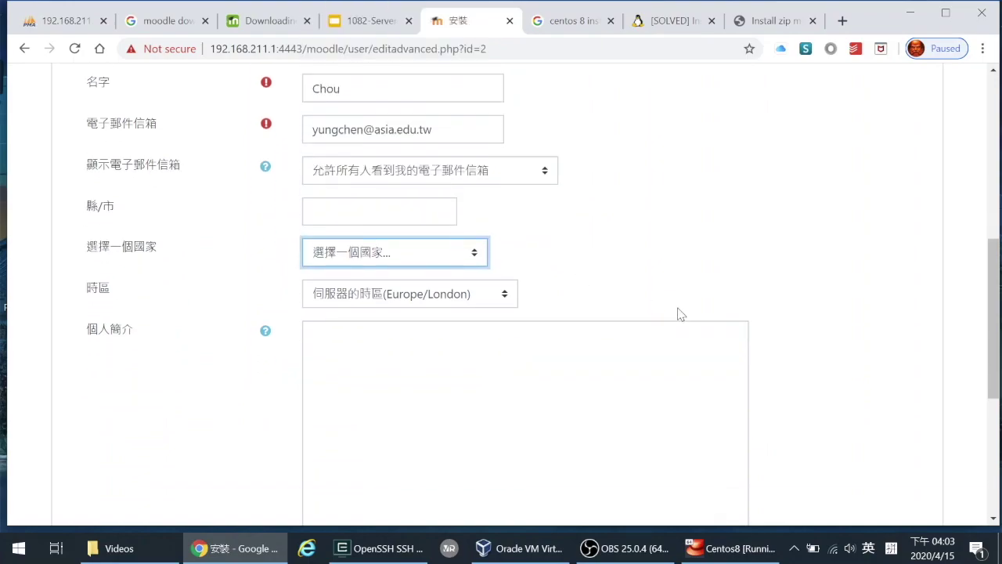
click(557, 257)
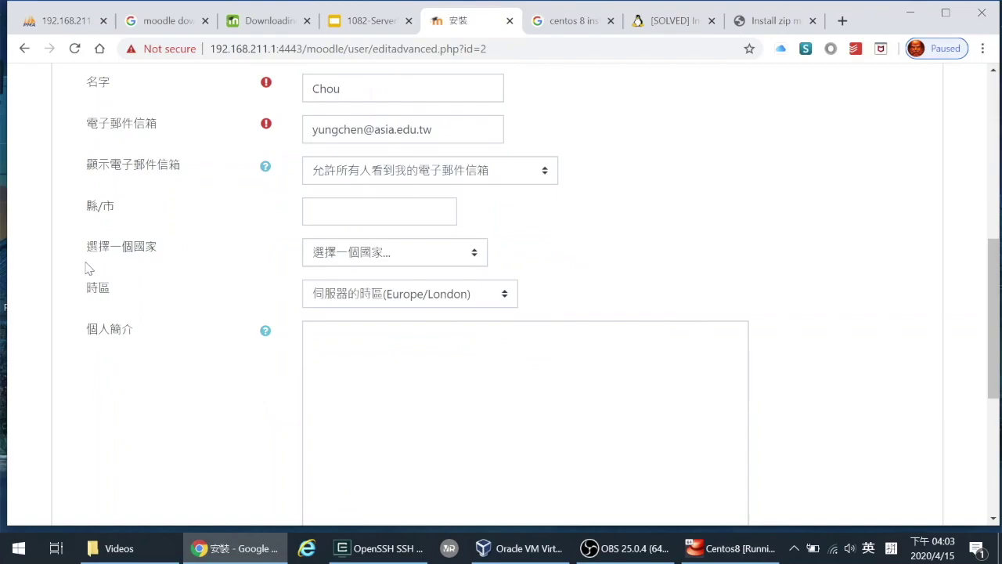
Step: Set the admin timezone to Asia/Taipei and submit the profile with 更新個人資料
click(379, 300)
scroll(395, 233, up, 1)
scroll(398, 235, up, 15)
scroll(406, 225, up, 15)
scroll(406, 225, down, 1)
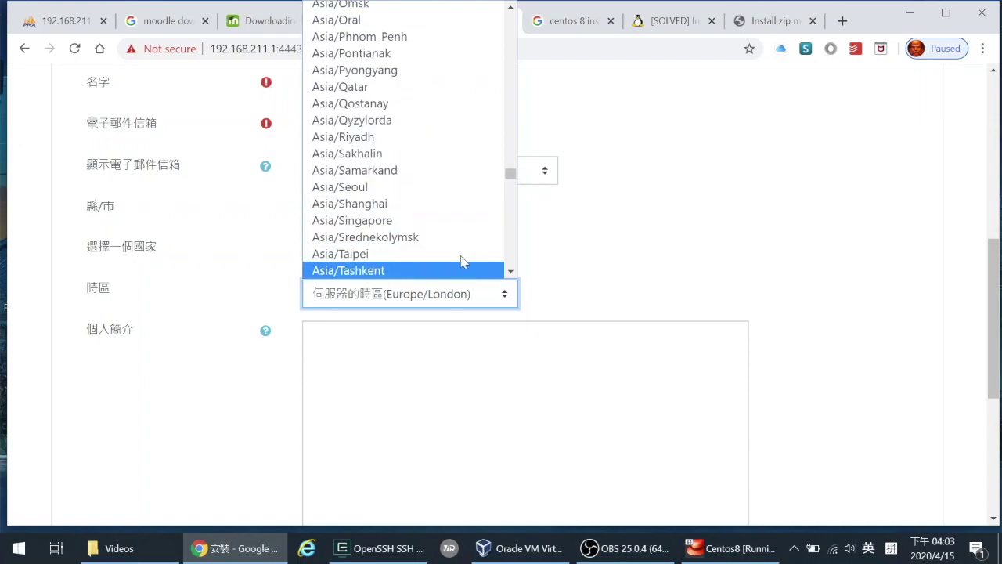
scroll(415, 193, up, 6)
scroll(375, 160, down, 4)
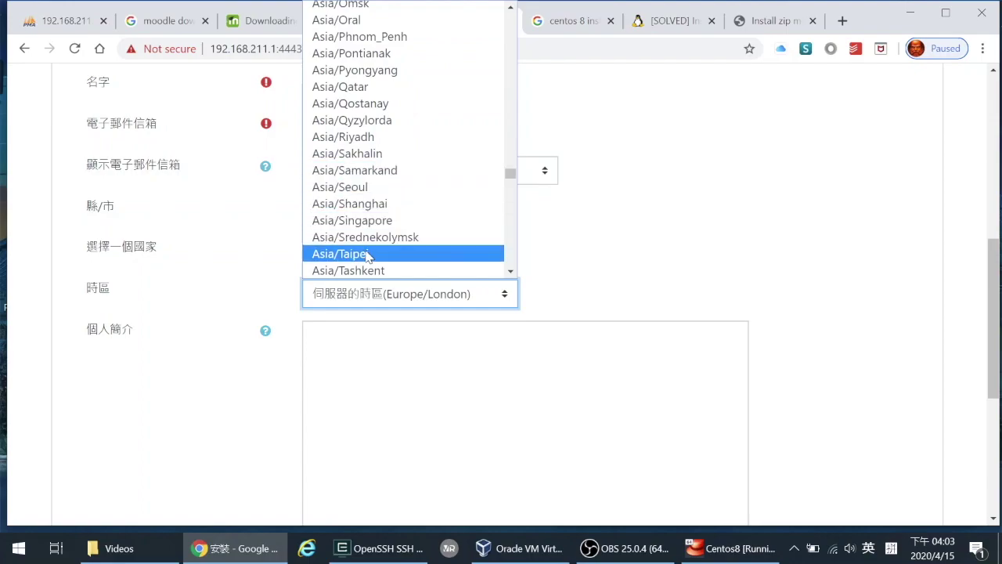
click(368, 253)
click(608, 266)
scroll(608, 266, down, 2)
scroll(104, 416, down, 2)
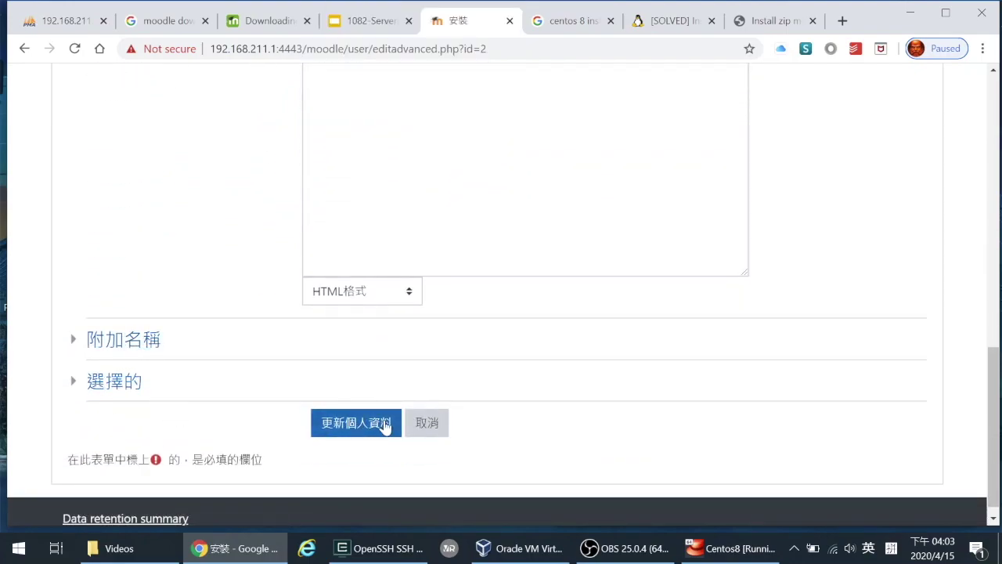
click(364, 422)
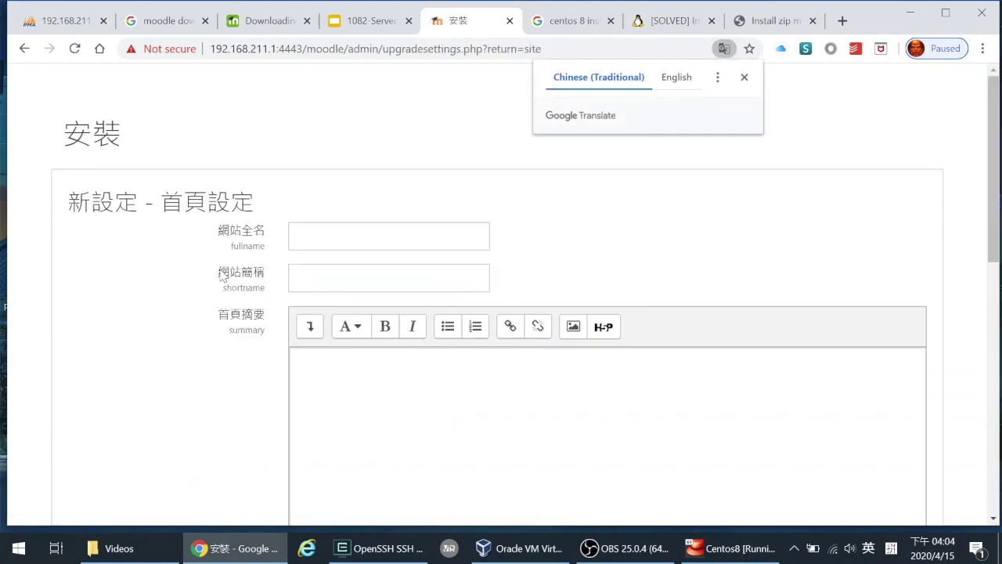
Step: Enter 璞學草堂 as the site's full name and copy it into the short name
click(320, 237)
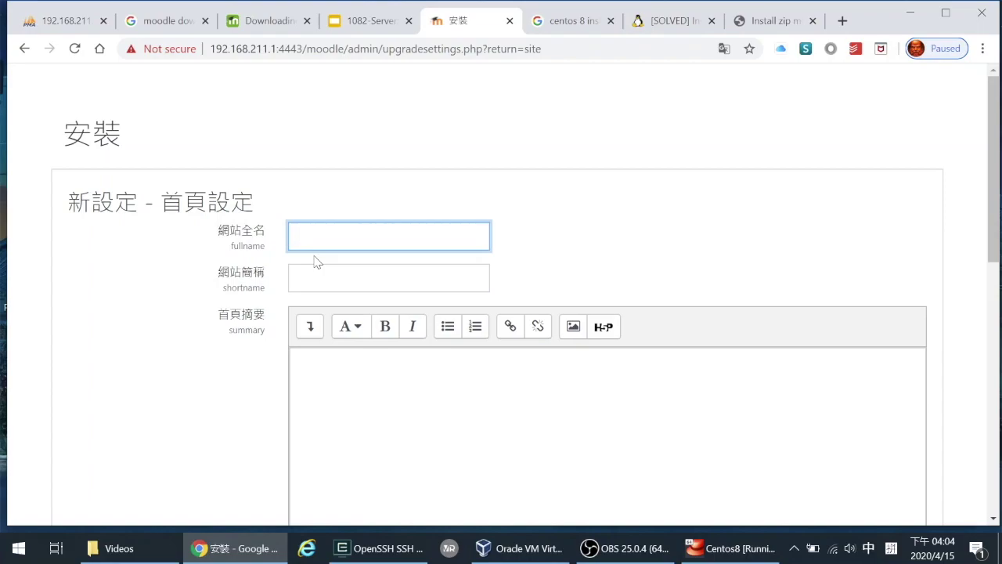
text(p)
key(BackSpace)
text(pu)
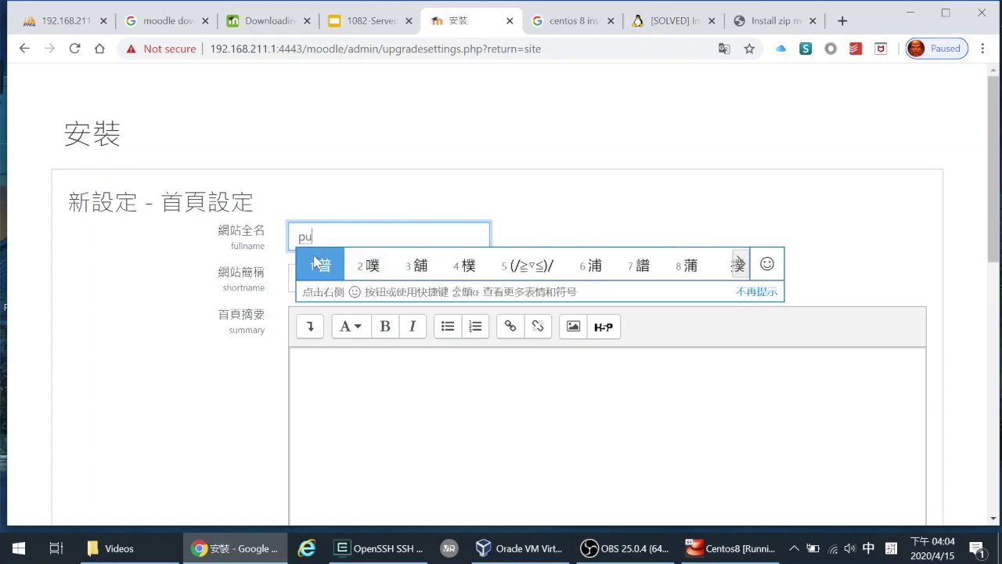
text(xct)
key(space)
drag(346, 235, 284, 243)
key(ctrl+c)
key(Tab)
key(ctrl+v)
Step: Set the site's default timezone to Asia/Taipei
scroll(342, 280, down, 3)
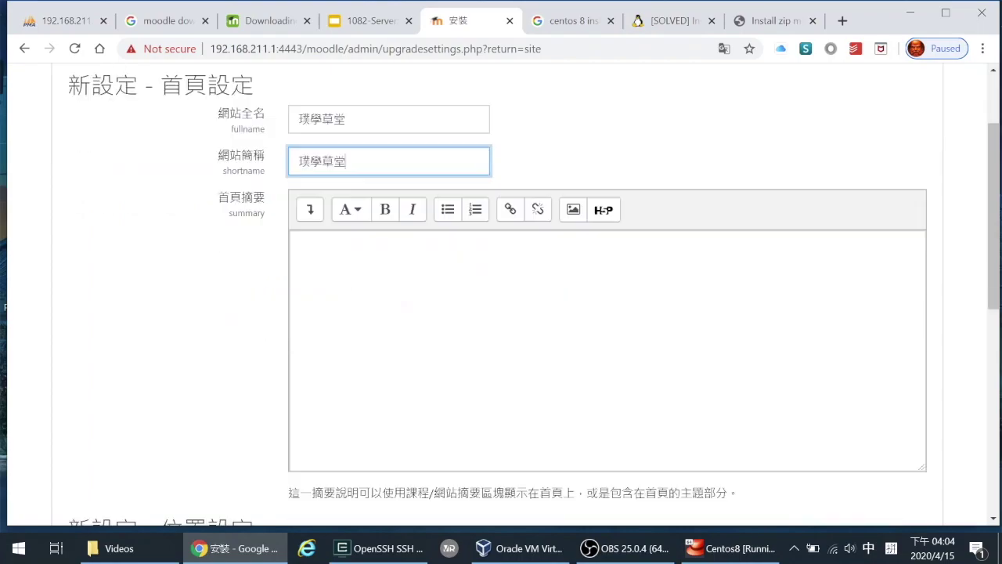
click(342, 279)
scroll(213, 210, down, 2)
scroll(213, 210, up, 3)
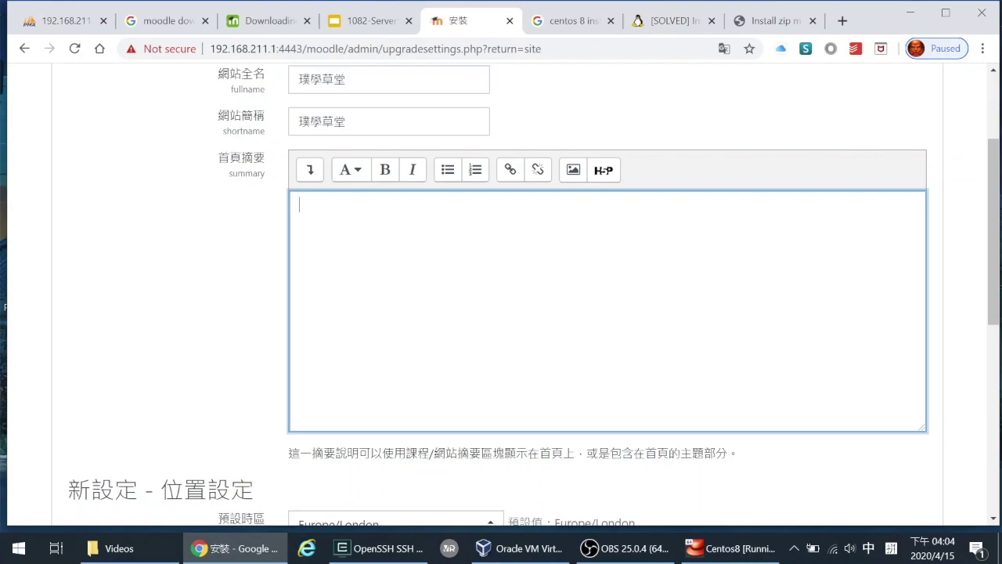
scroll(501, 297, down, 2)
scroll(195, 303, down, 1)
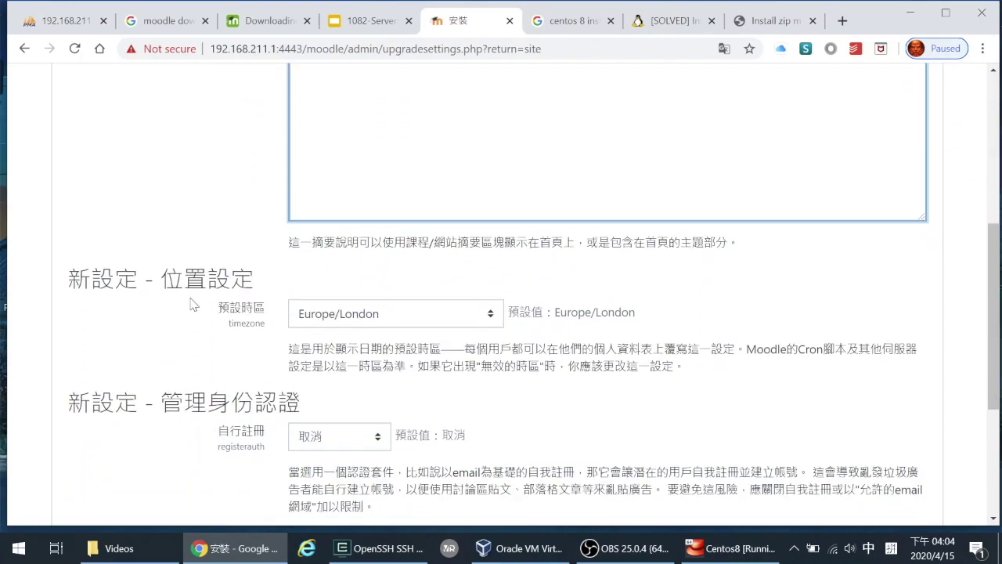
click(438, 290)
scroll(418, 223, down, 5)
scroll(418, 223, down, 15)
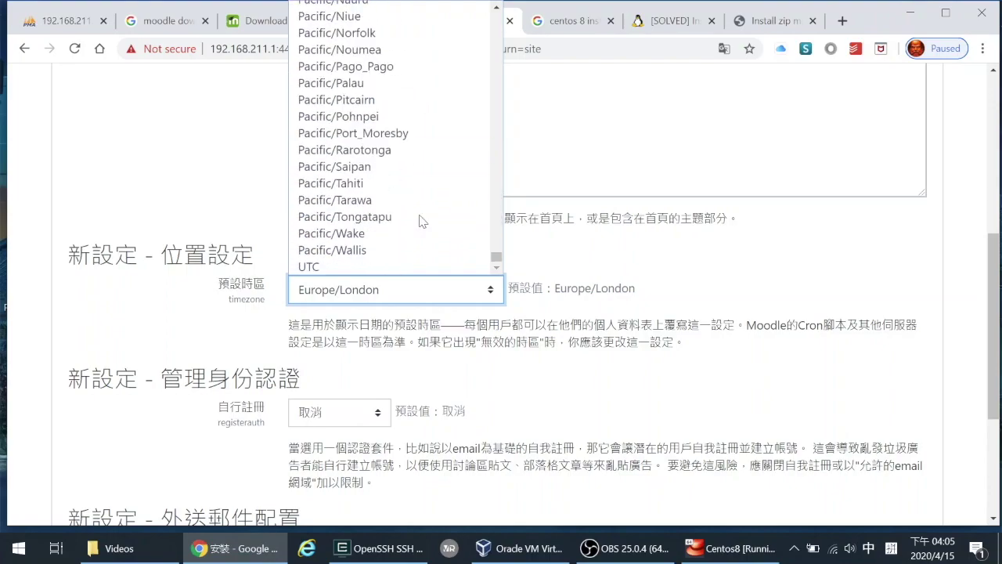
scroll(420, 222, up, 20)
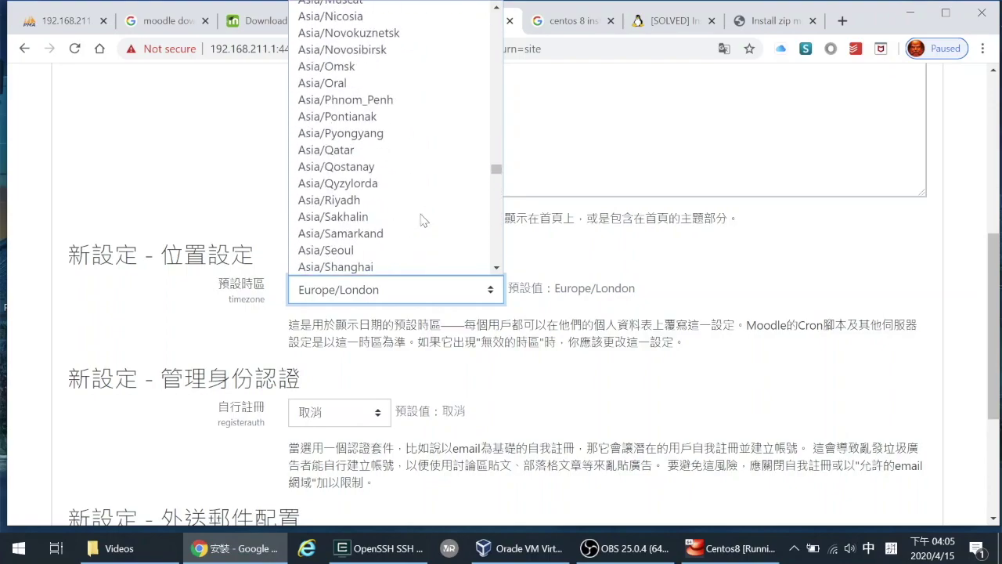
scroll(380, 235, down, 3)
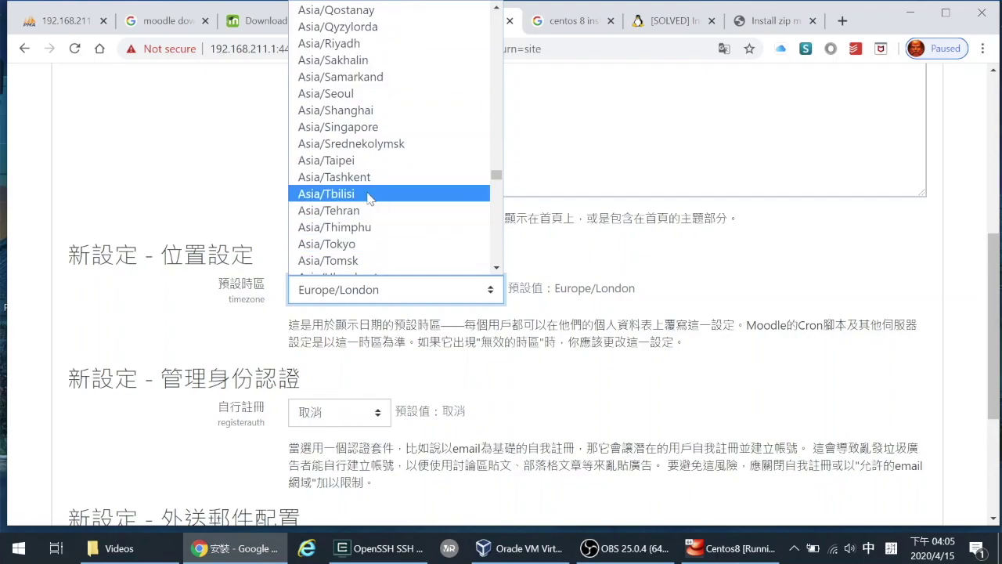
click(362, 160)
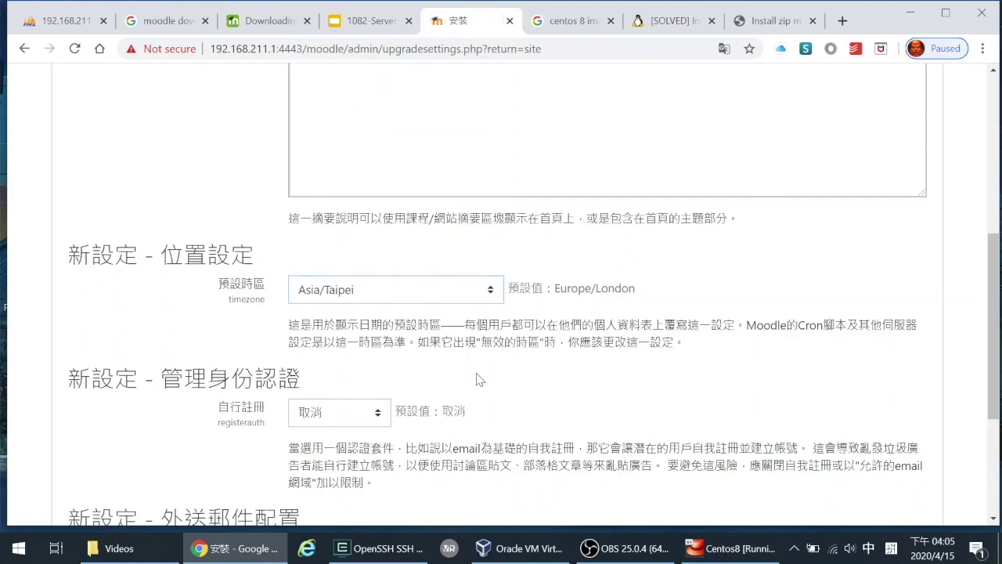
Step: Keep self-registration disabled in the site settings
scroll(481, 379, down, 1)
scroll(220, 345, down, 1)
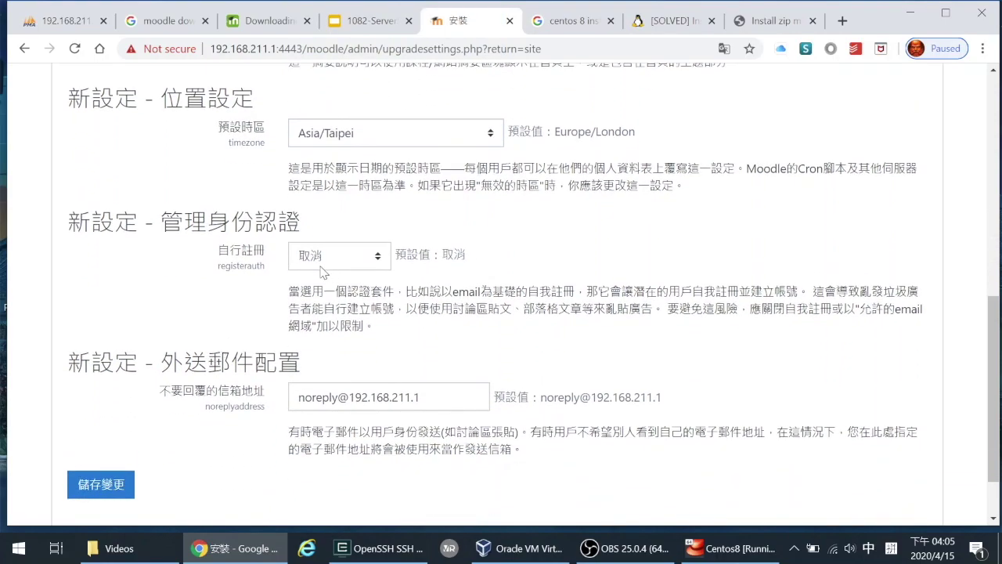
drag(185, 223, 317, 220)
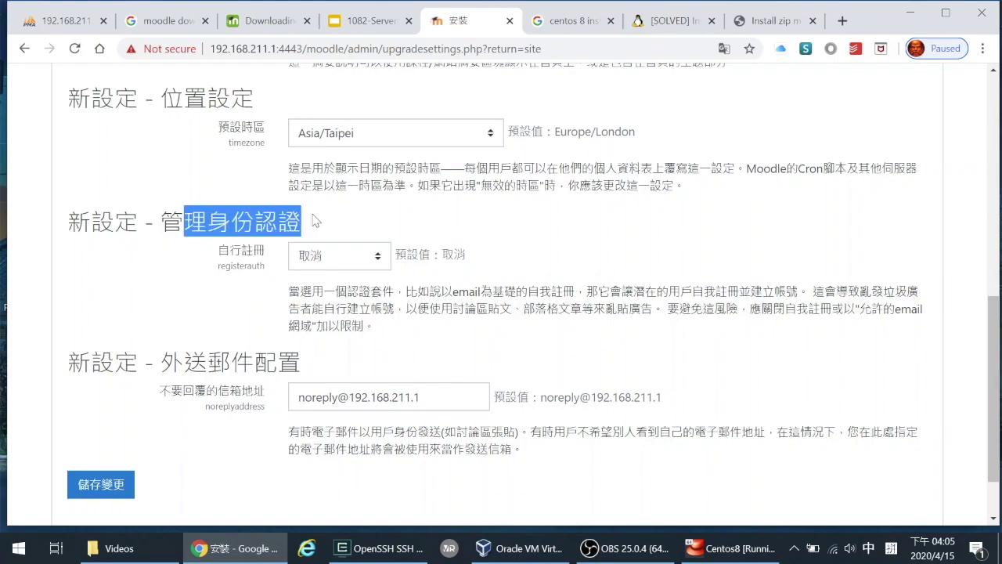
click(384, 261)
click(378, 321)
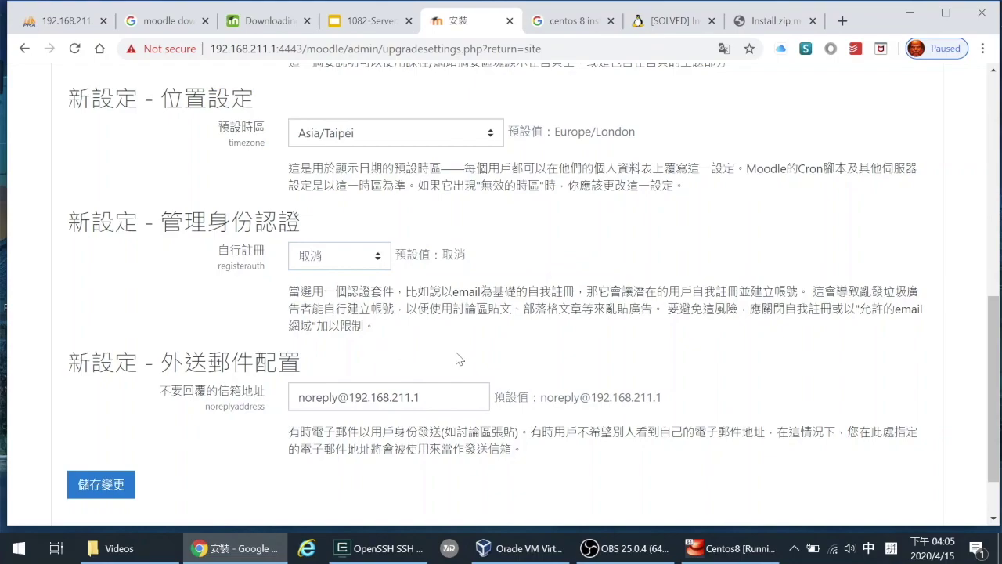
Step: Save the site settings, replace the invalid no-reply address with a valid e-mail, and save again
scroll(483, 359, down, 2)
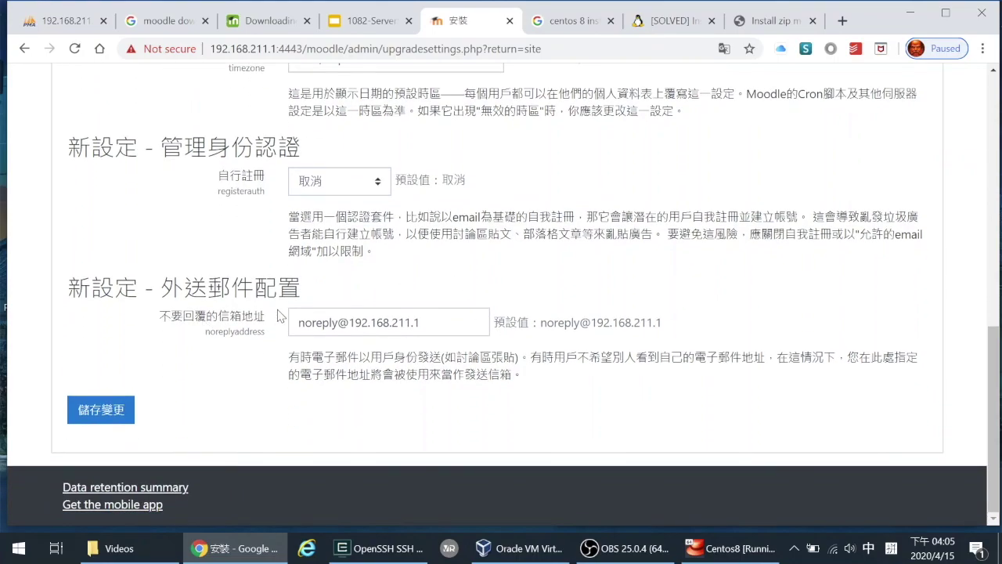
click(102, 408)
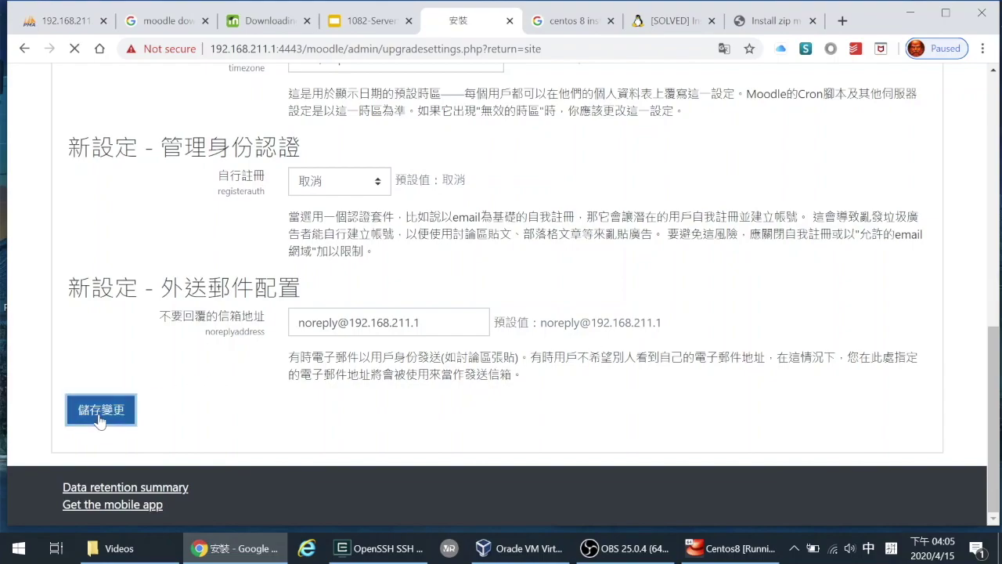
triple_click(396, 306)
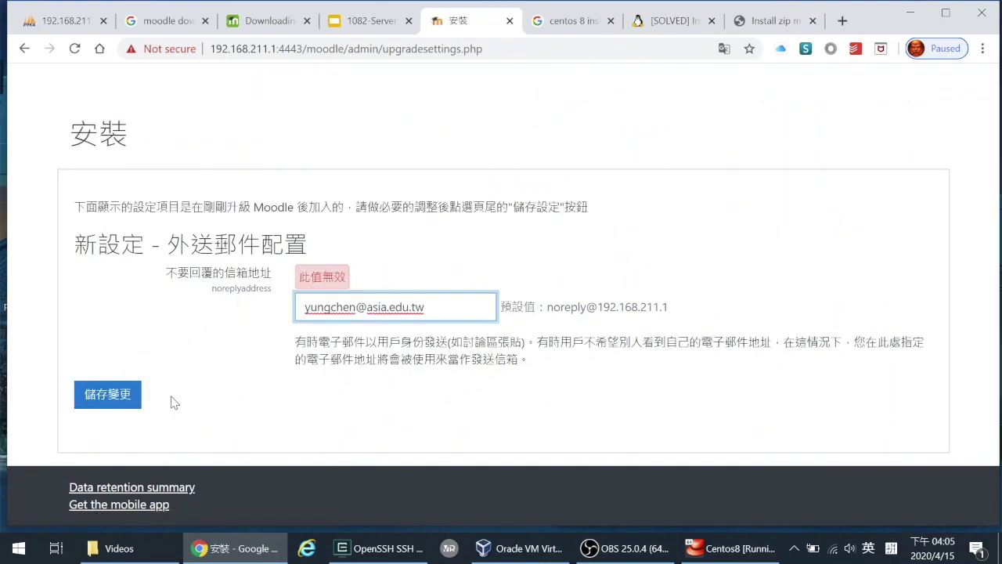
click(107, 396)
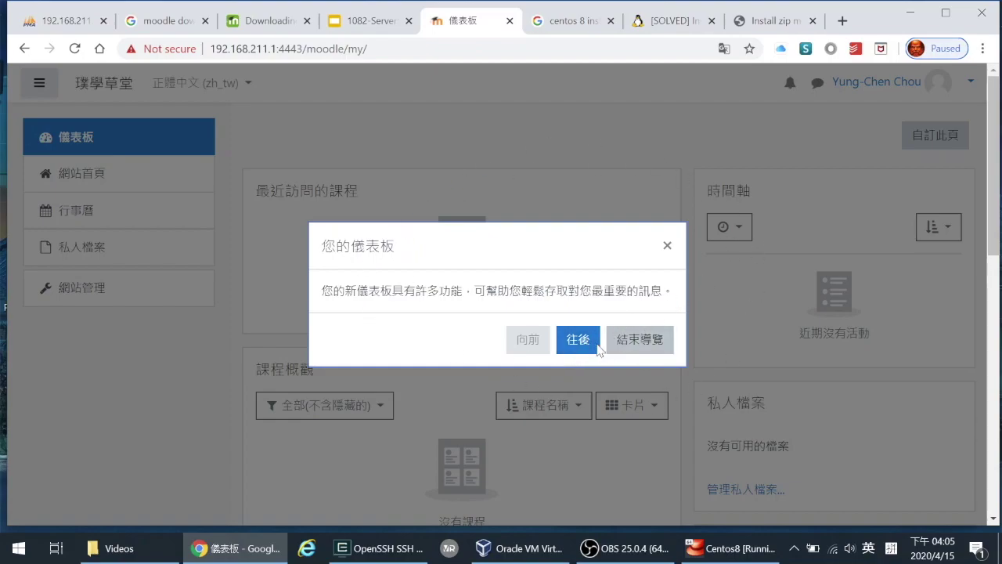
Step: Step through each dashboard tour page with 往後 and close it with 結束導覽
click(597, 345)
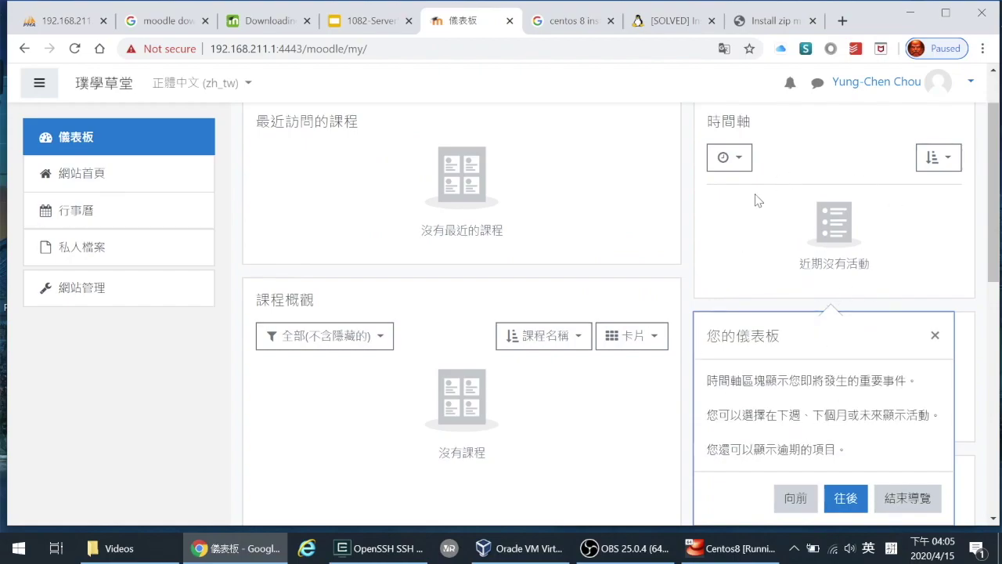
click(843, 496)
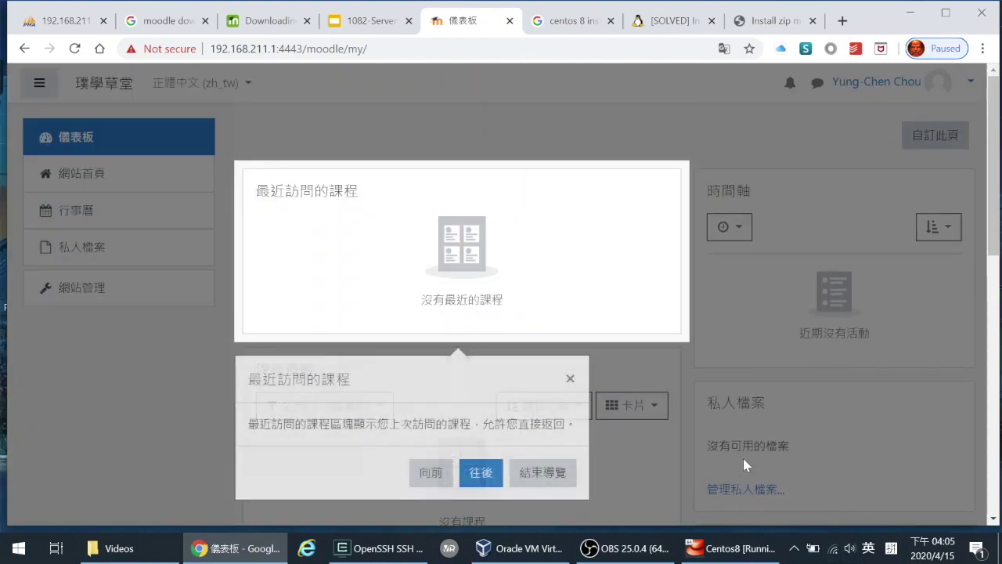
click(481, 472)
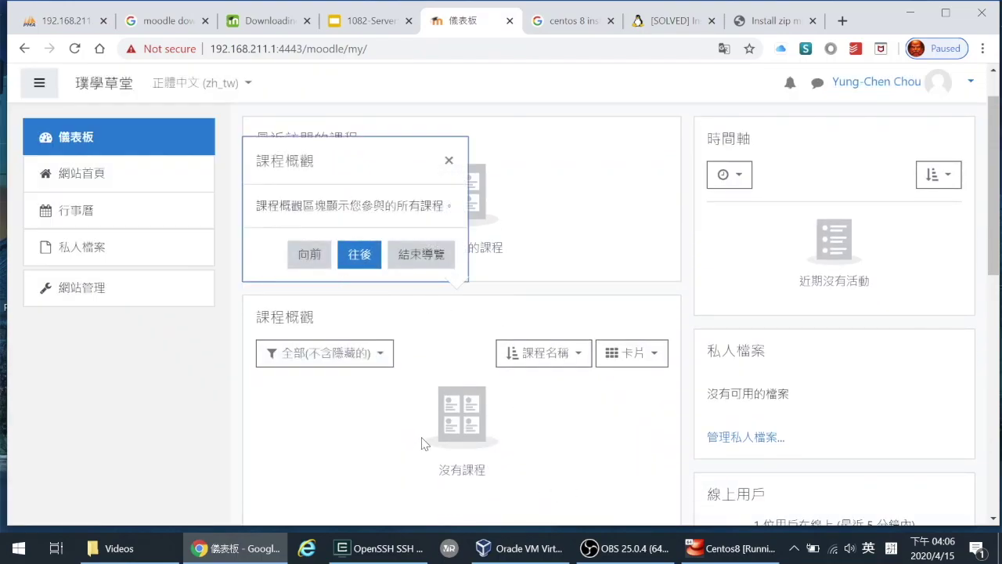
click(360, 255)
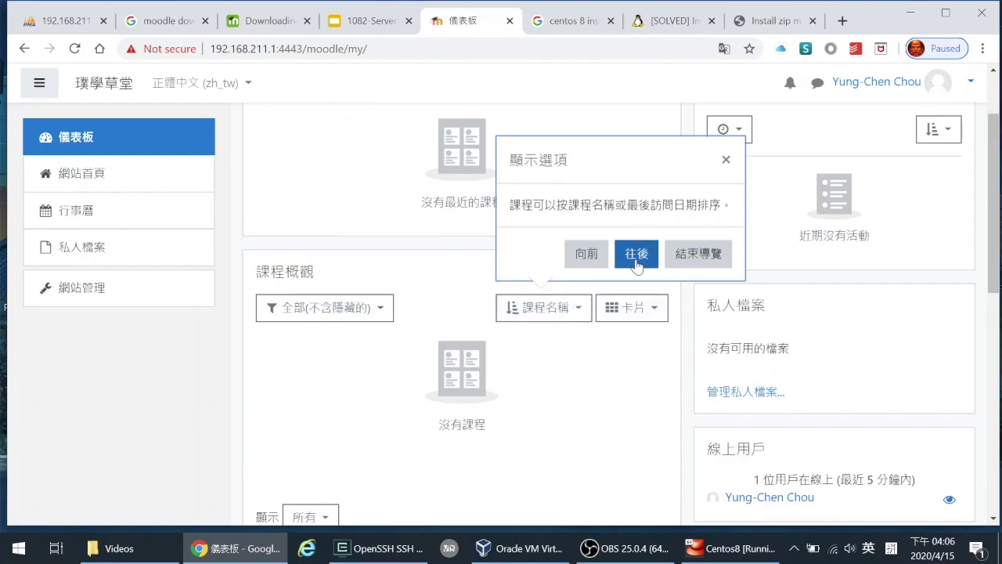
click(636, 258)
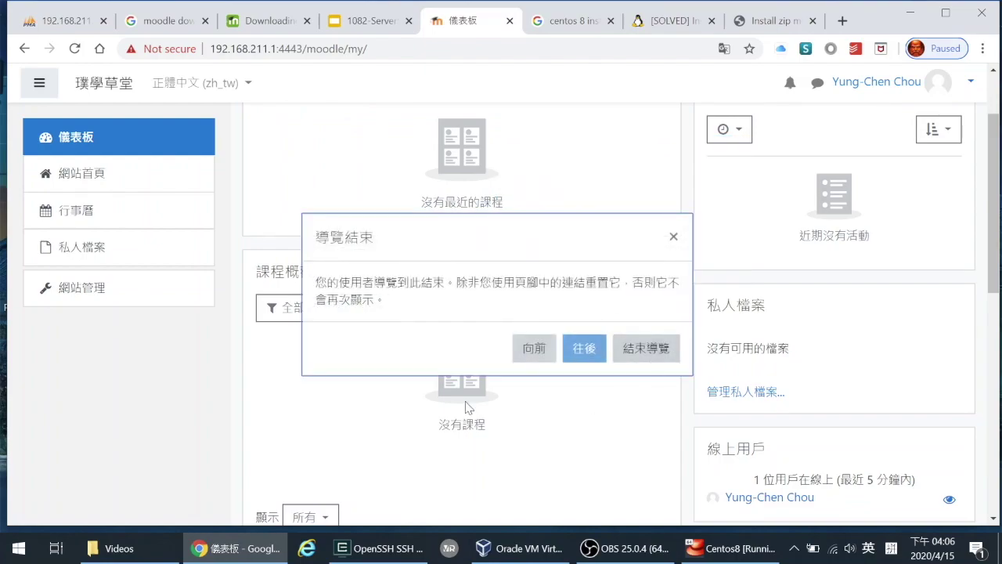
click(642, 347)
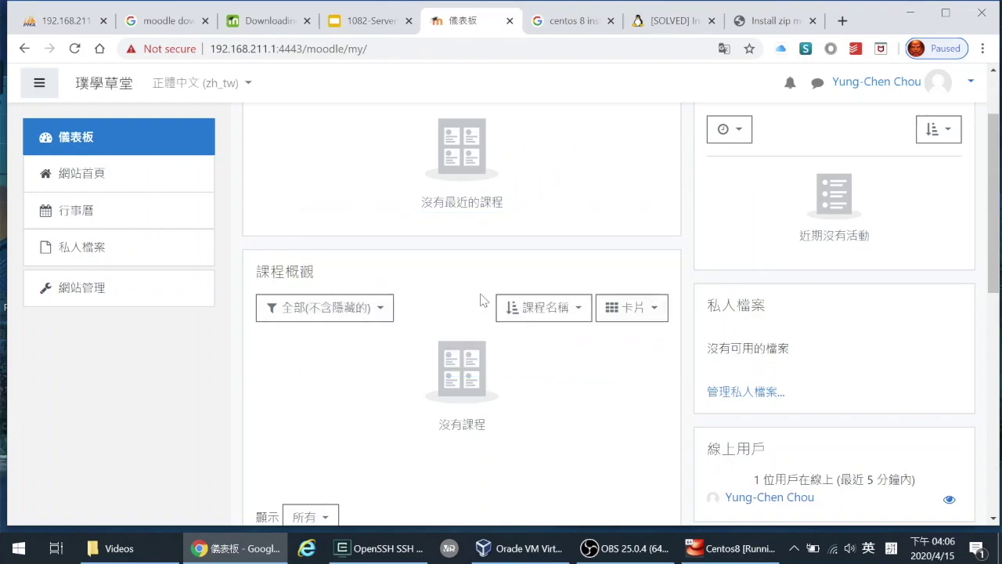
scroll(655, 293, up, 2)
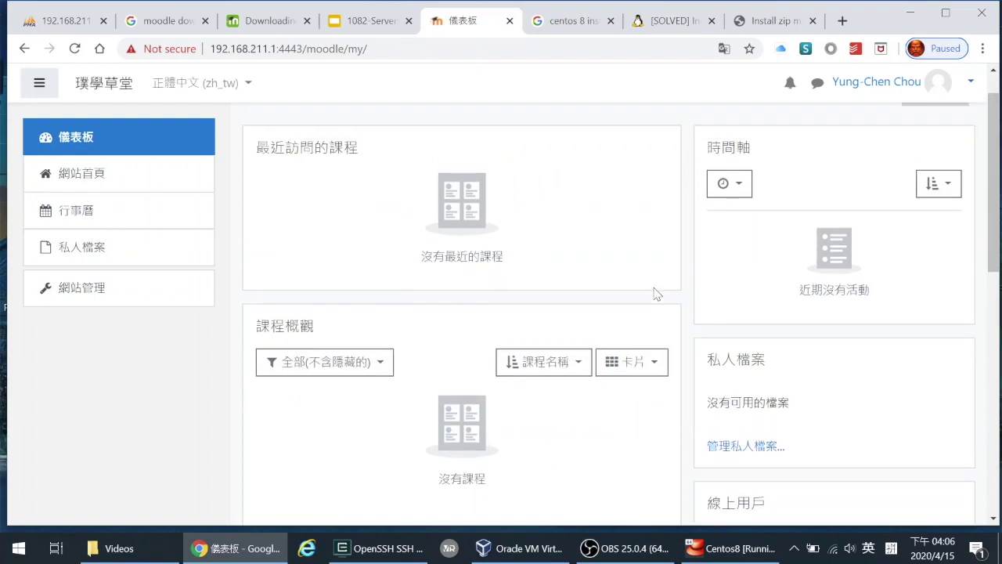
Step: Open the new course form from site administration's course and category management
click(76, 294)
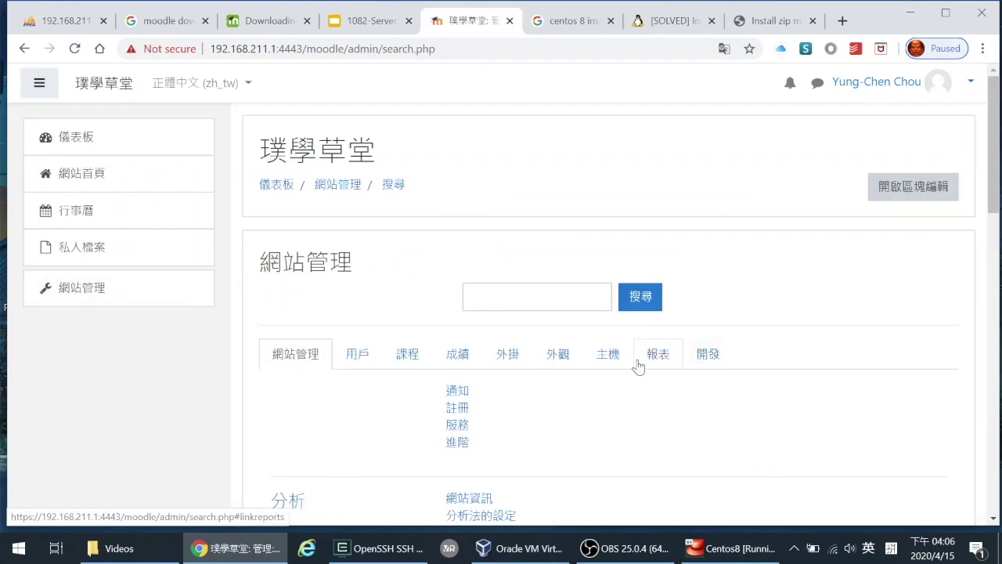
scroll(522, 343, down, 2)
scroll(445, 335, up, 1)
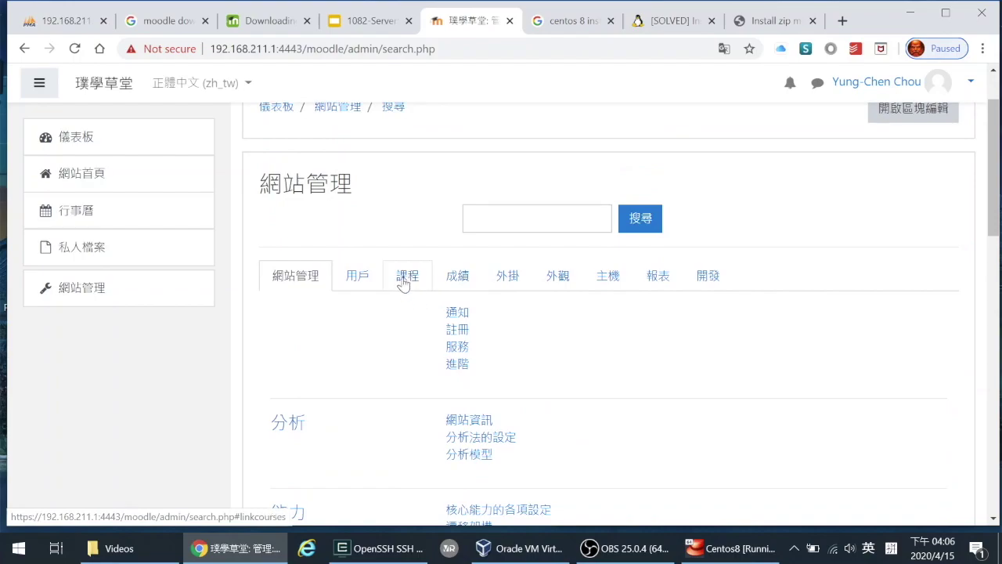
click(404, 283)
scroll(525, 313, down, 1)
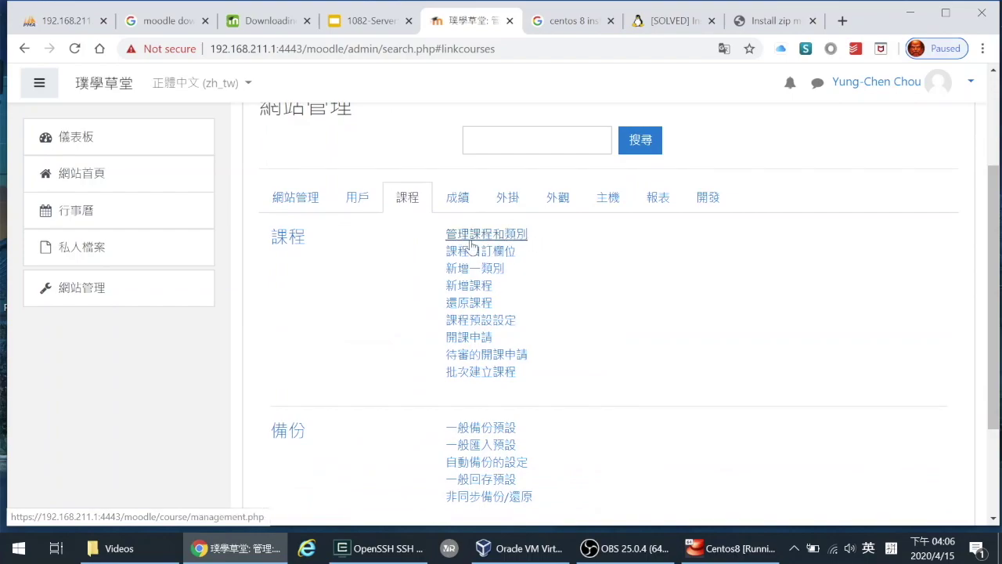
click(474, 235)
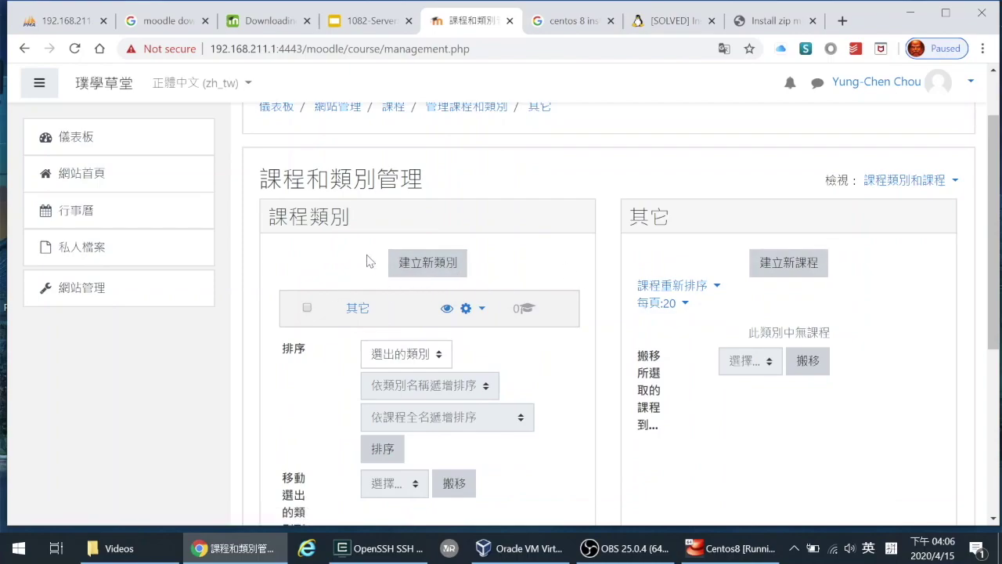
click(788, 265)
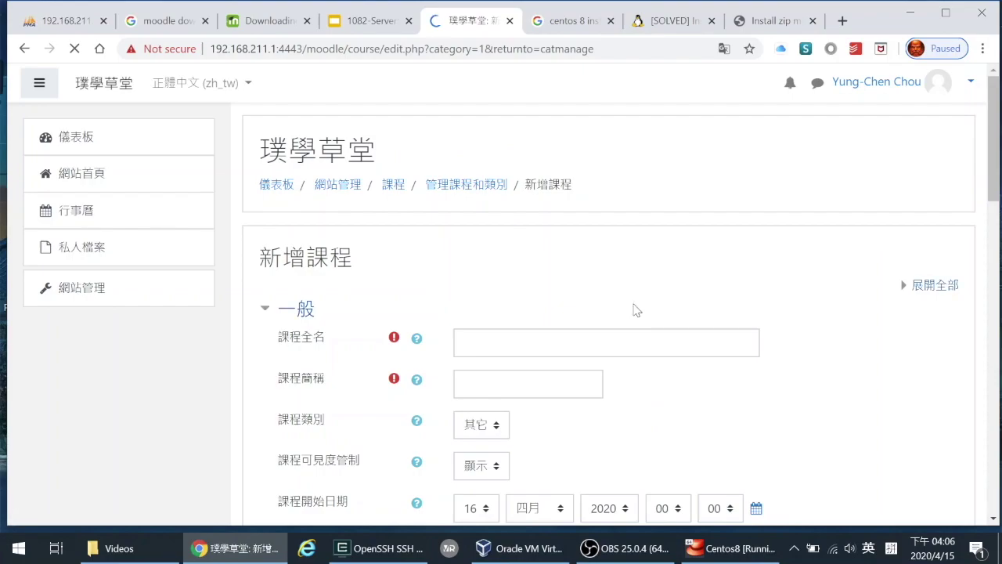
Step: Enter full name Java Programming and short name Java, keep category 其它, and keep the course visible
click(464, 342)
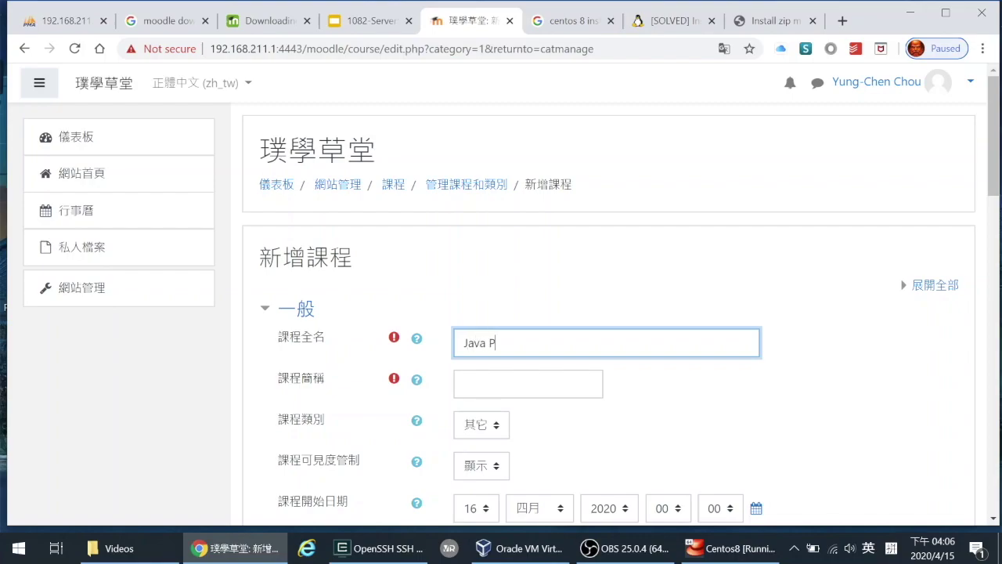
text(amming)
click(528, 383)
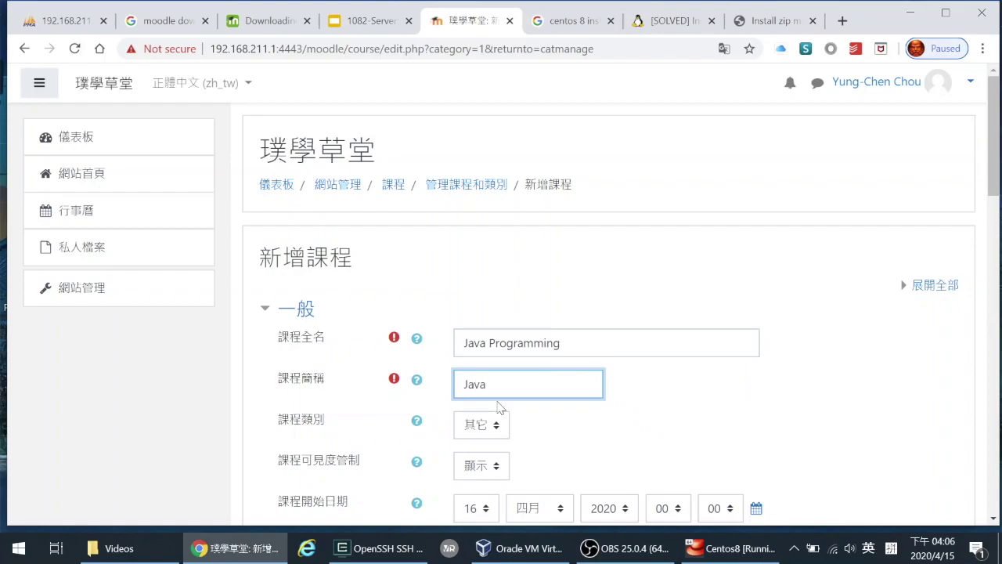
scroll(439, 371, down, 1)
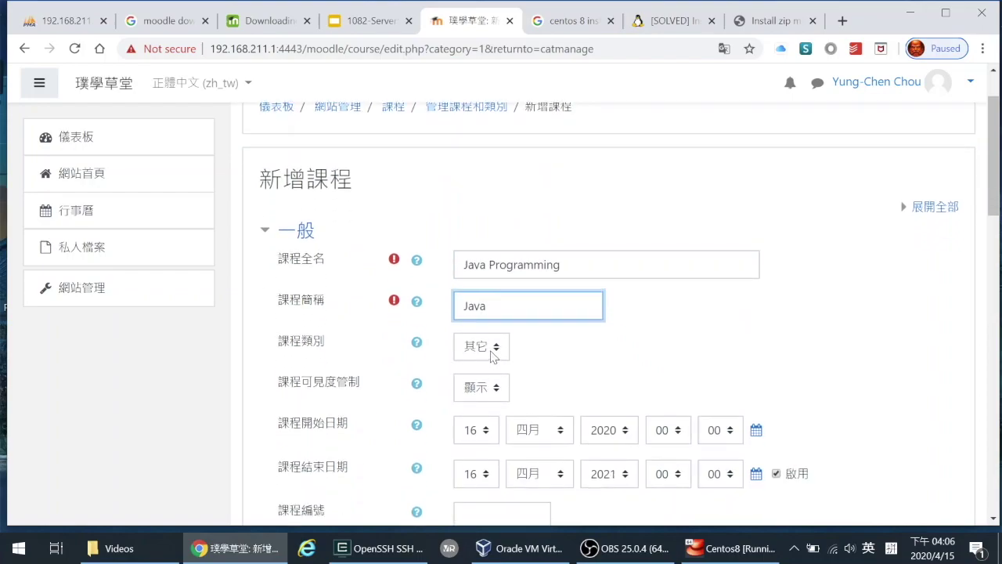
click(491, 351)
click(558, 367)
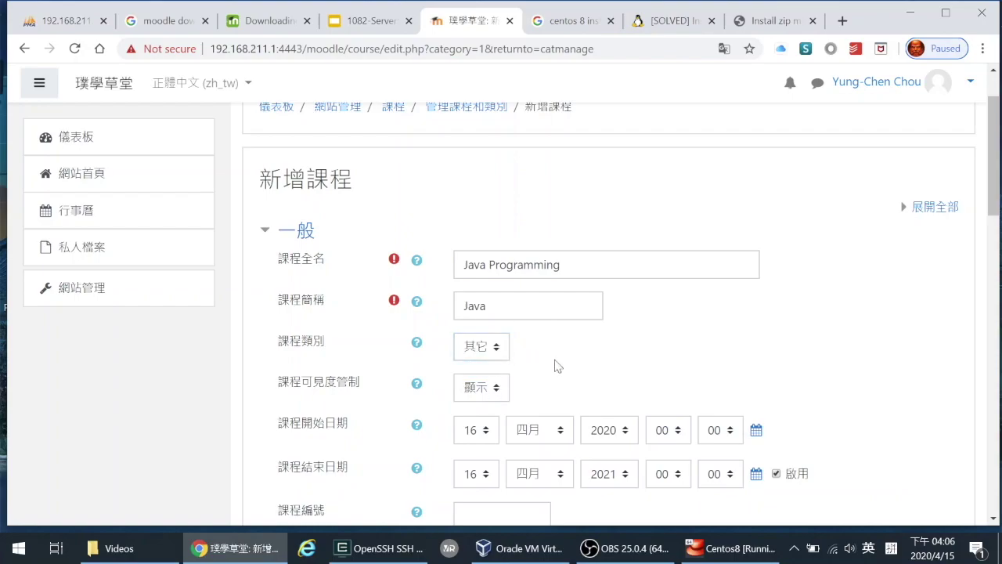
scroll(620, 404, down, 2)
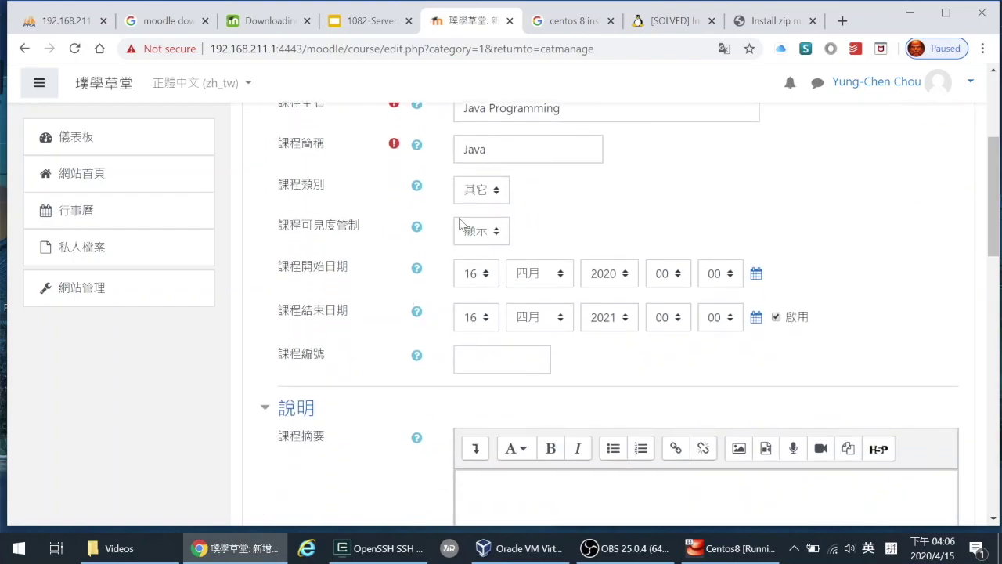
click(496, 237)
click(501, 259)
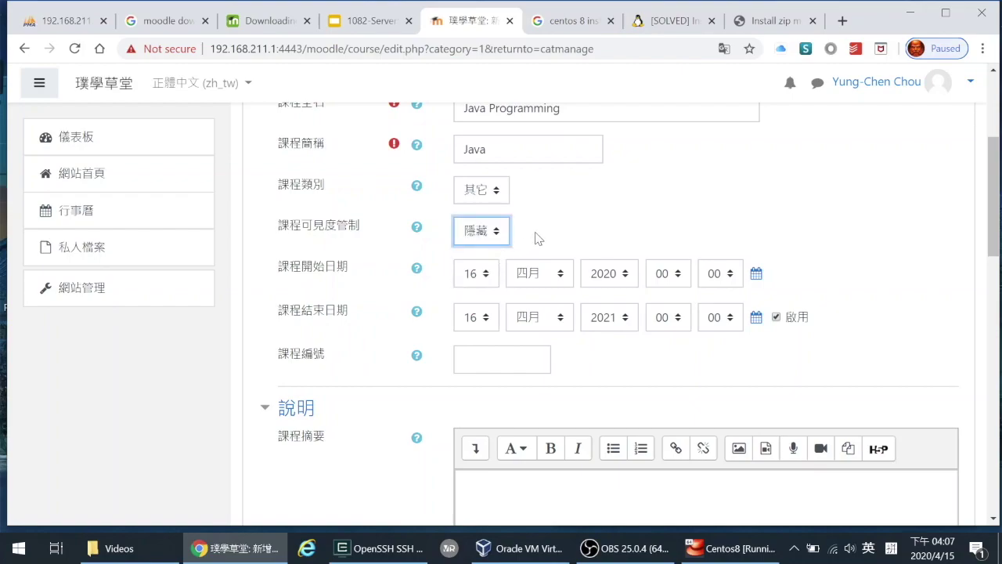
click(499, 238)
click(493, 270)
Step: Enter the course ID number 1091-java01 and scroll through the remaining course settings
click(486, 358)
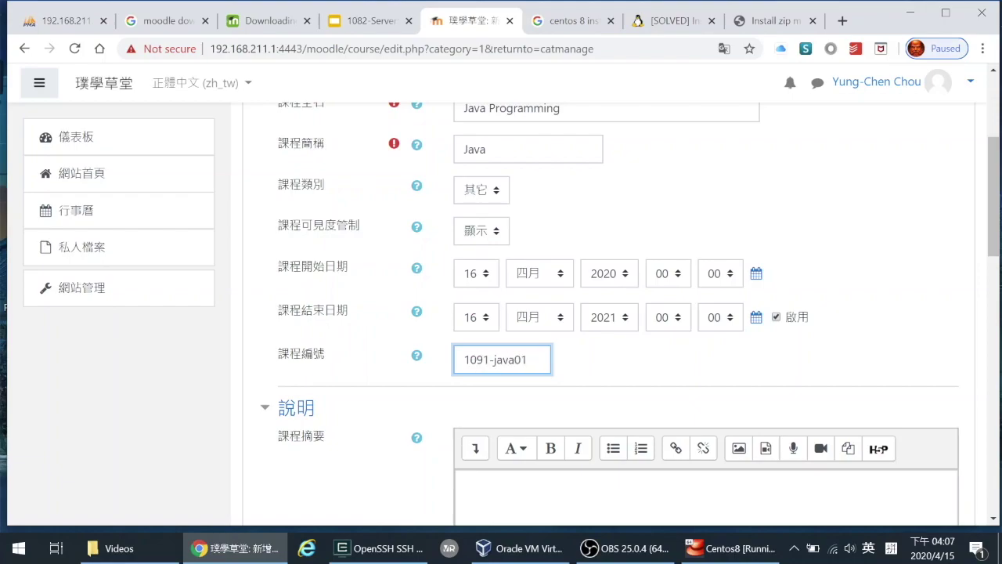
scroll(595, 313, down, 3)
click(470, 249)
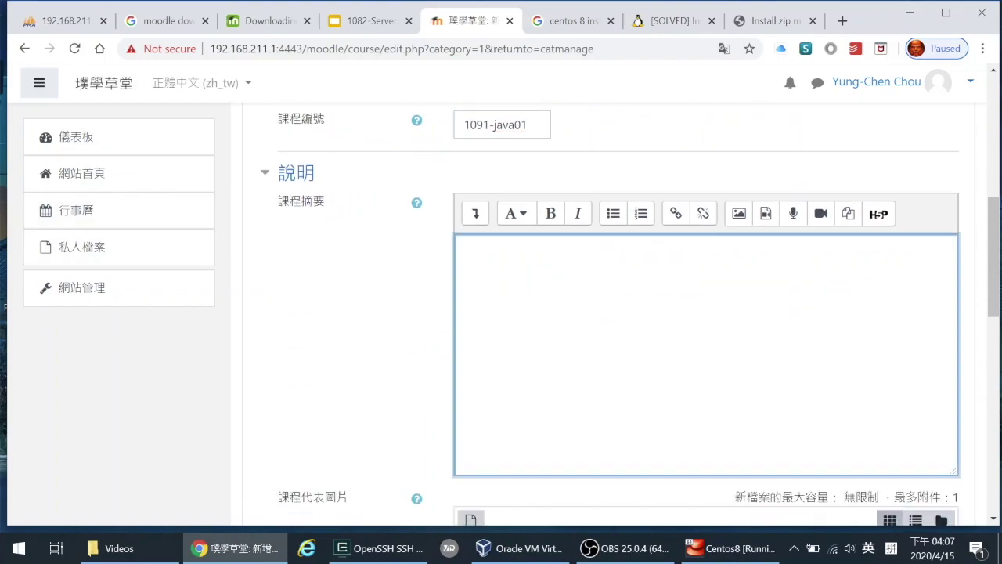
scroll(595, 313, down, 1)
scroll(537, 360, down, 3)
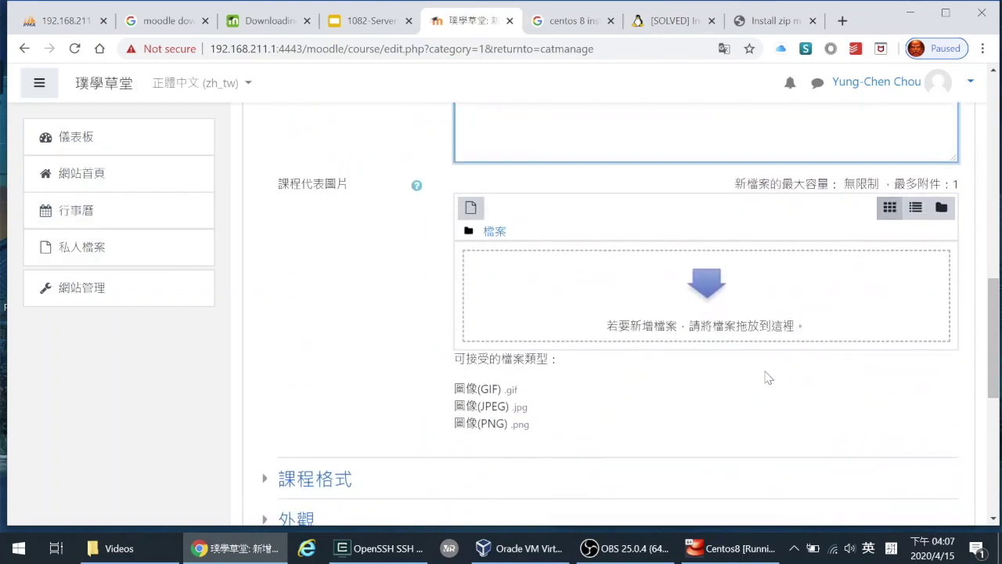
scroll(468, 326, down, 3)
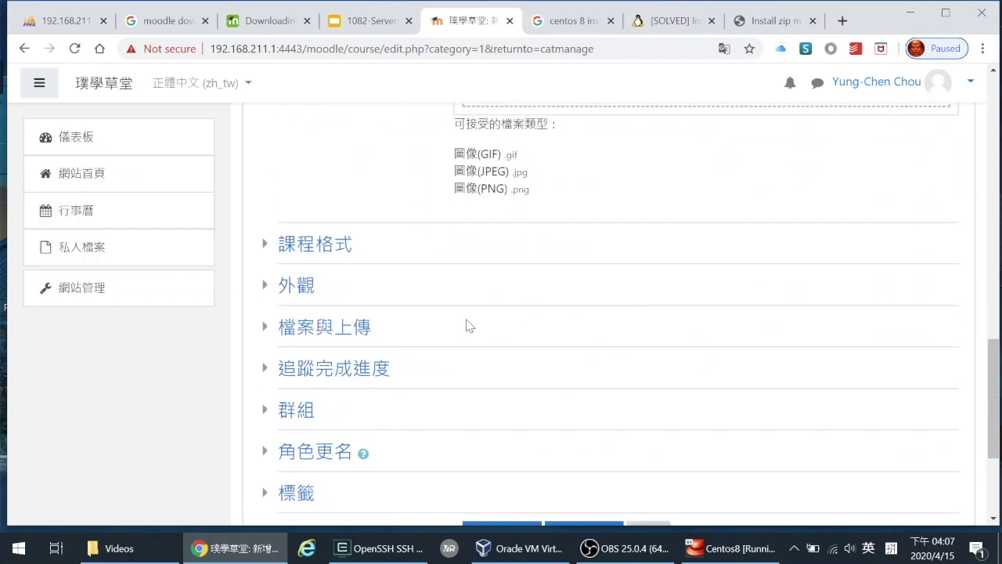
Step: Keep the topics course format (主題格式) and set the number of sections to 8
click(323, 246)
click(504, 280)
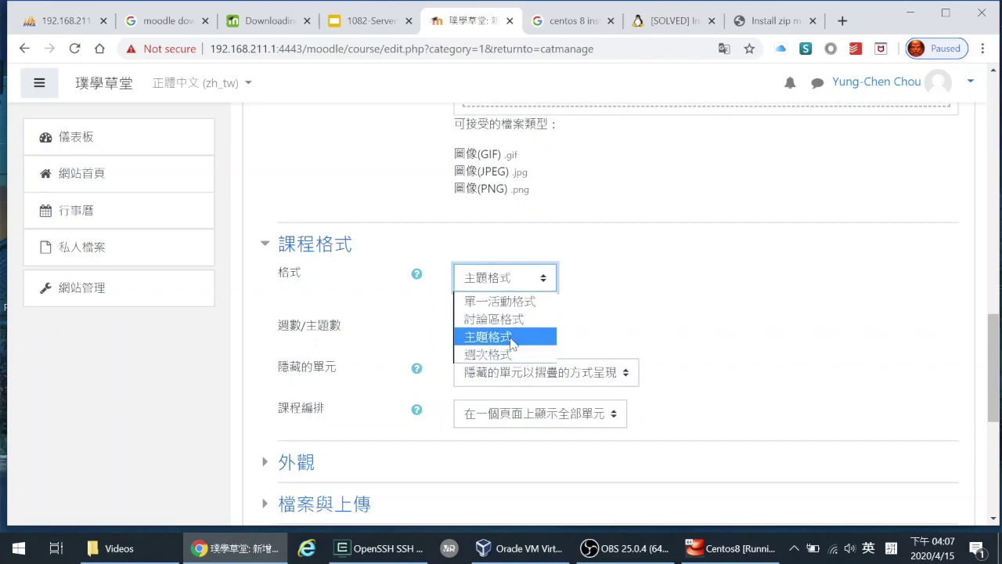
click(510, 338)
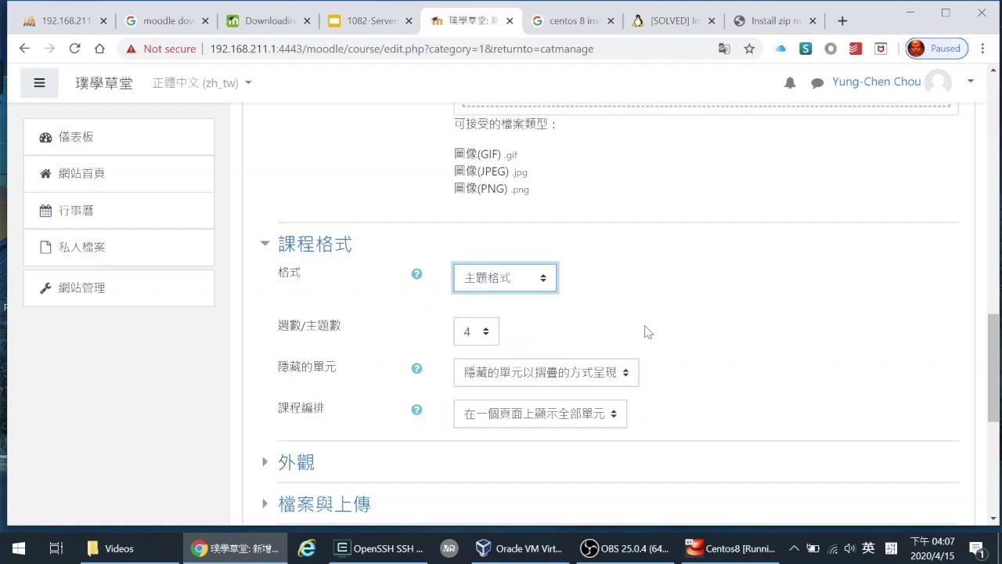
click(489, 332)
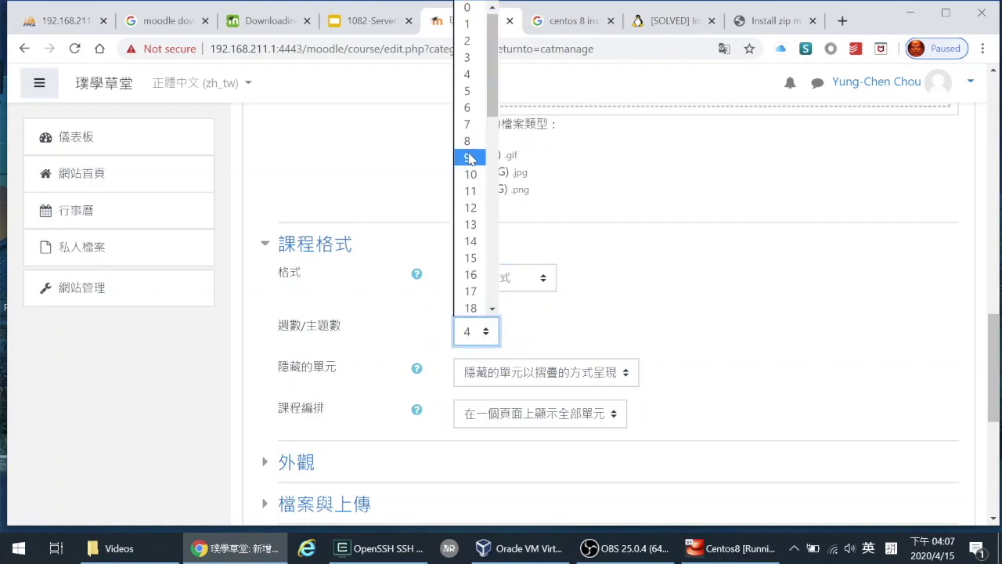
click(472, 142)
click(553, 322)
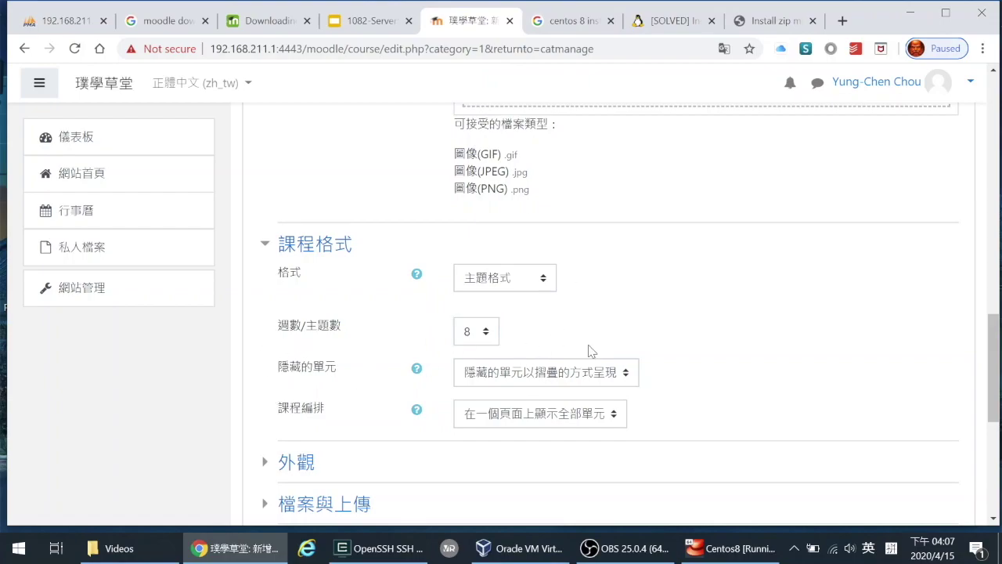
Step: Check the appearance settings, then save and display the Java Programming course
scroll(590, 349, down, 2)
click(297, 307)
scroll(511, 349, down, 2)
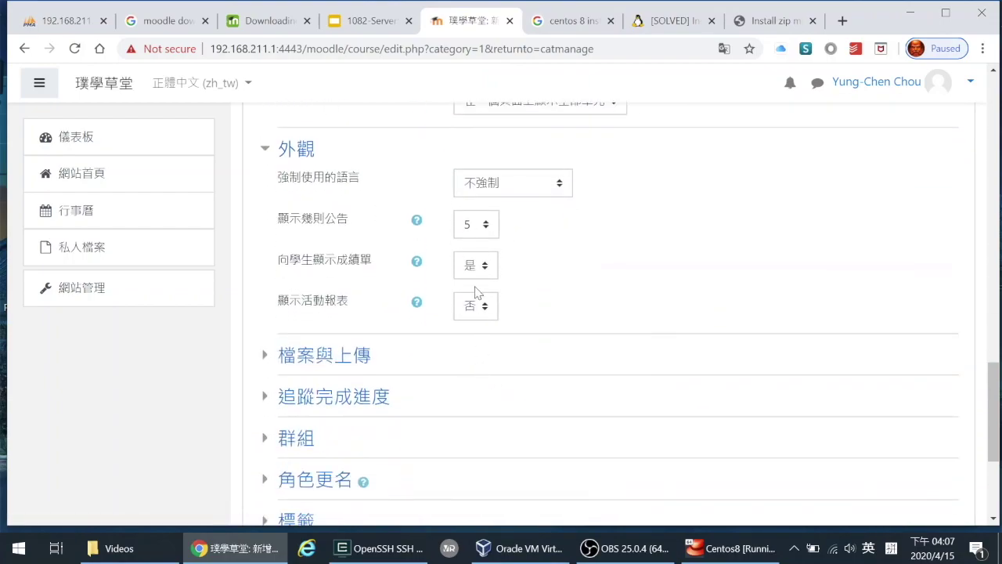
click(300, 157)
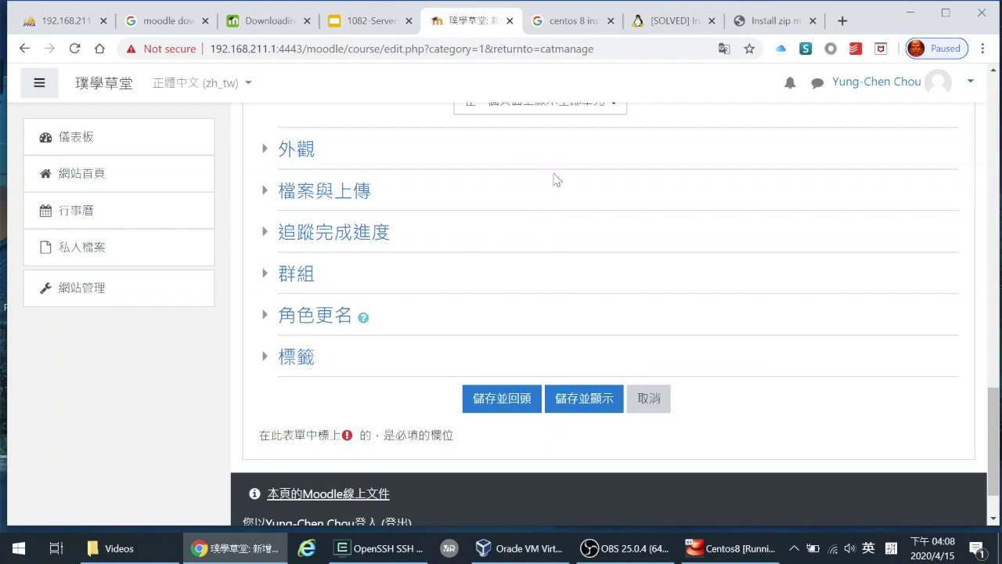
click(581, 406)
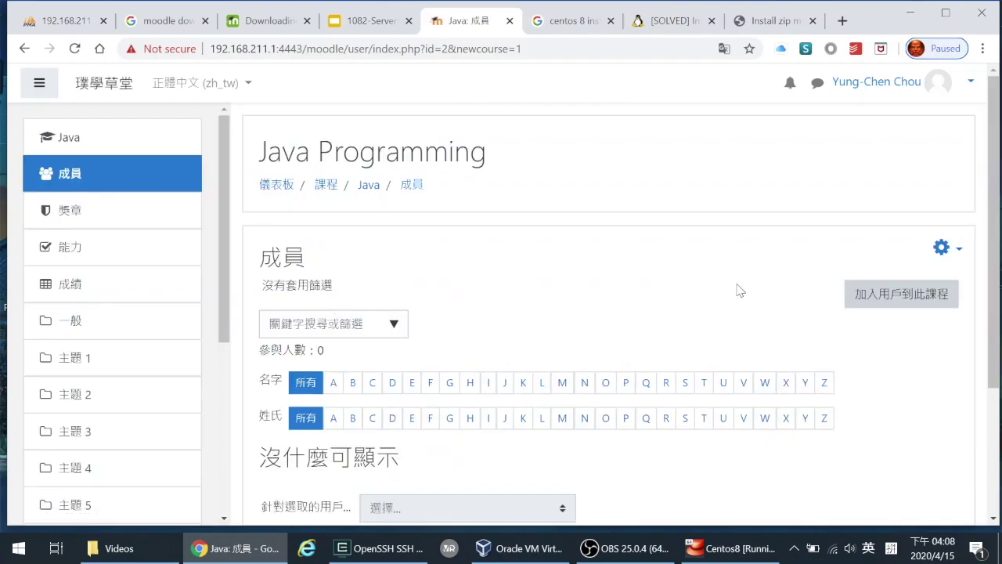
Step: Open the enrol users dialog for Java Programming and cancel it without enrolling anyone
scroll(705, 349, down, 2)
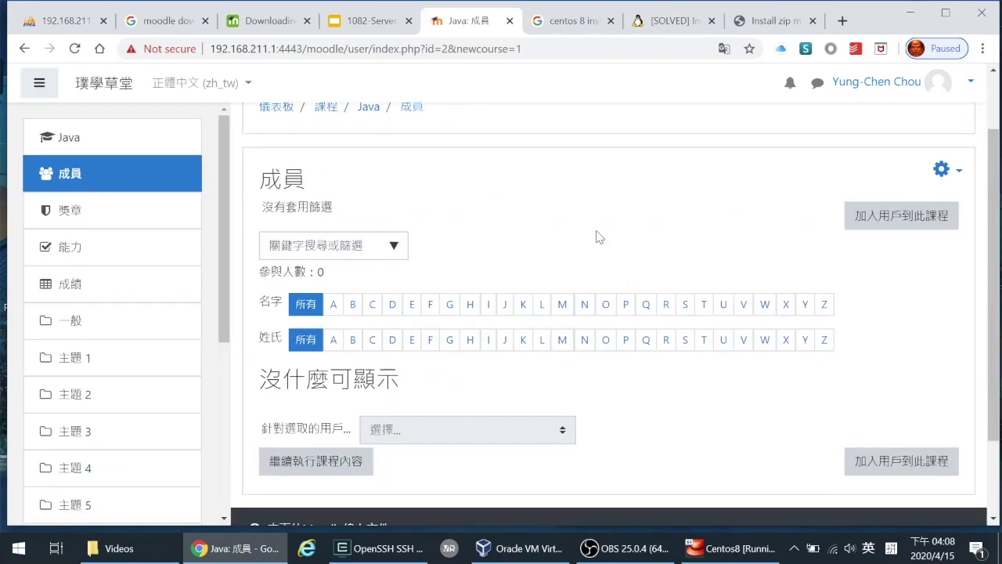
click(902, 220)
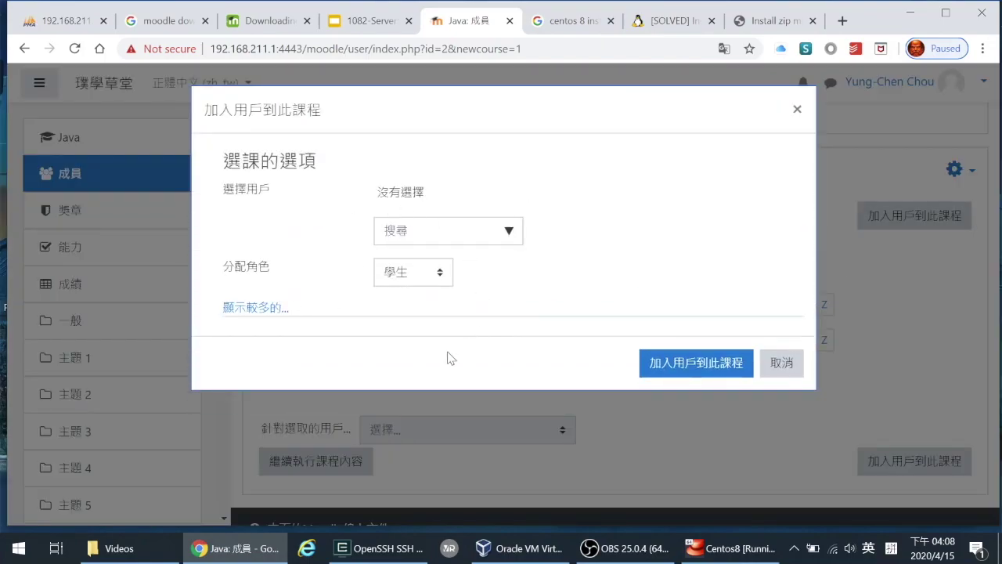
click(778, 368)
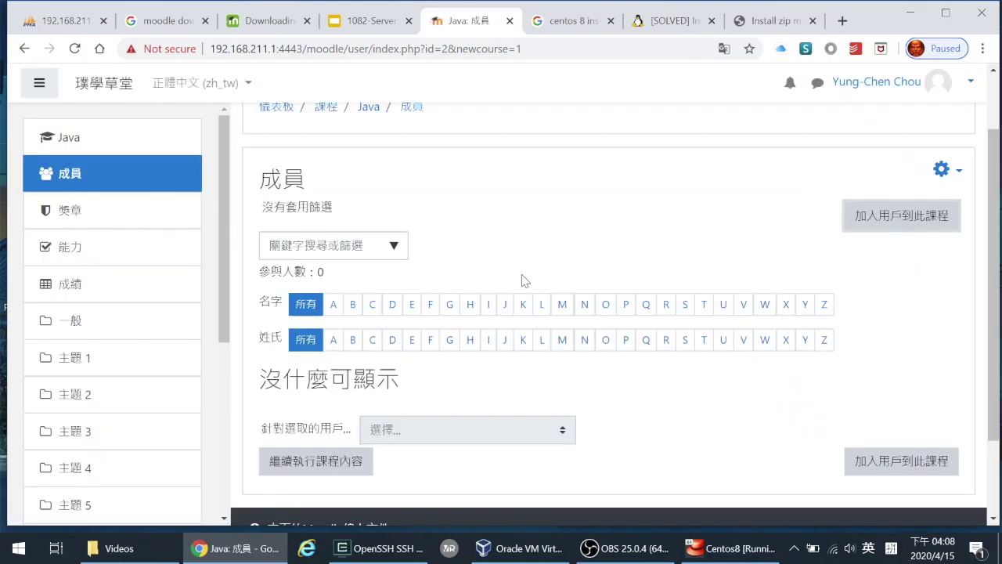
scroll(614, 248, up, 1)
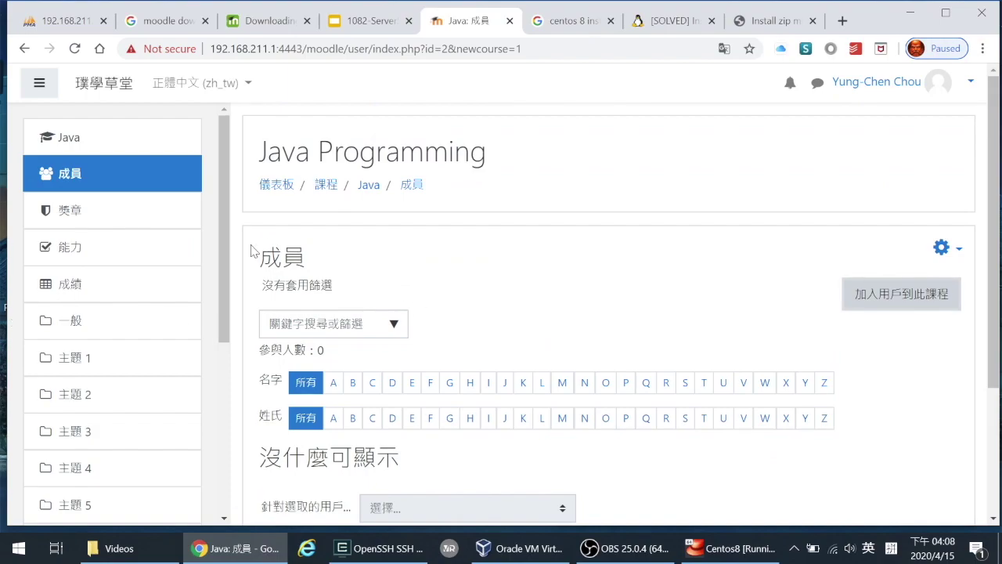
scroll(101, 284, down, 4)
Step: Open the Add a new user form from site administration's user settings
click(67, 489)
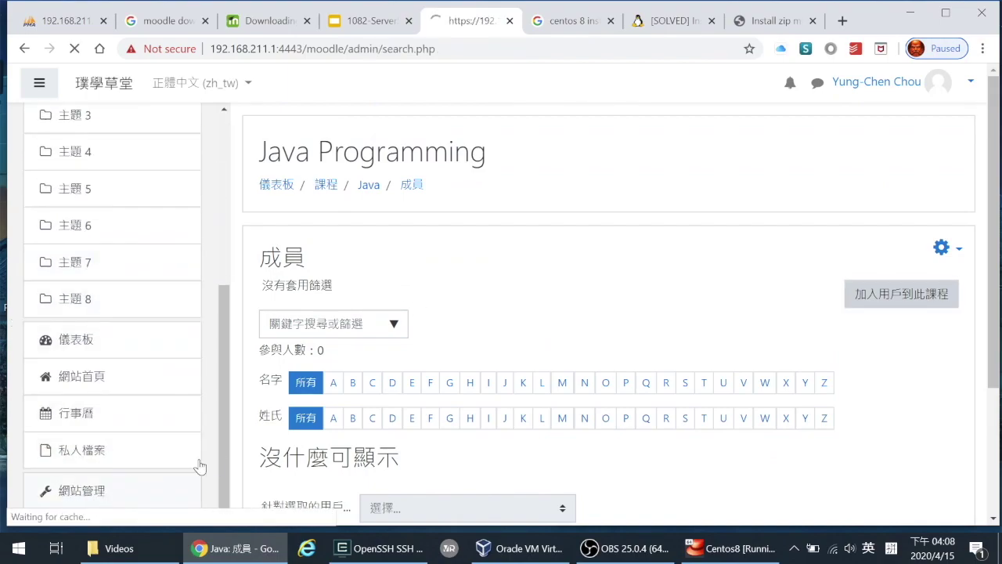
scroll(352, 291, down, 2)
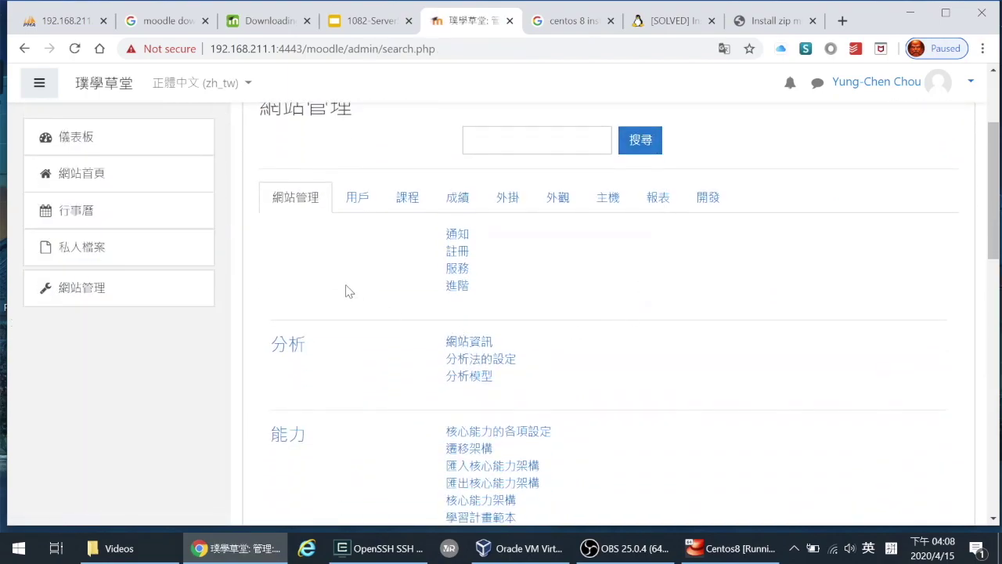
click(357, 197)
scroll(515, 323, down, 1)
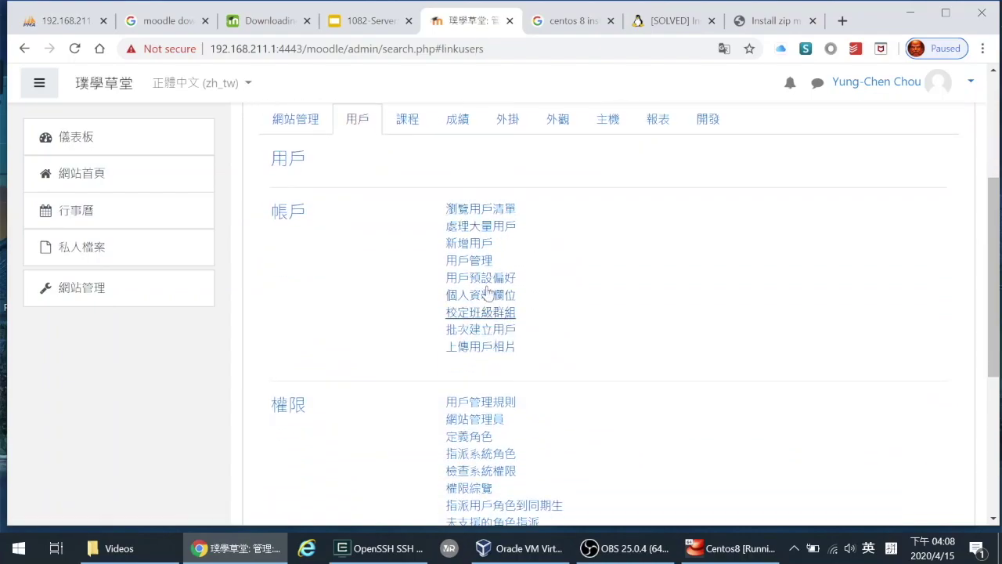
click(468, 244)
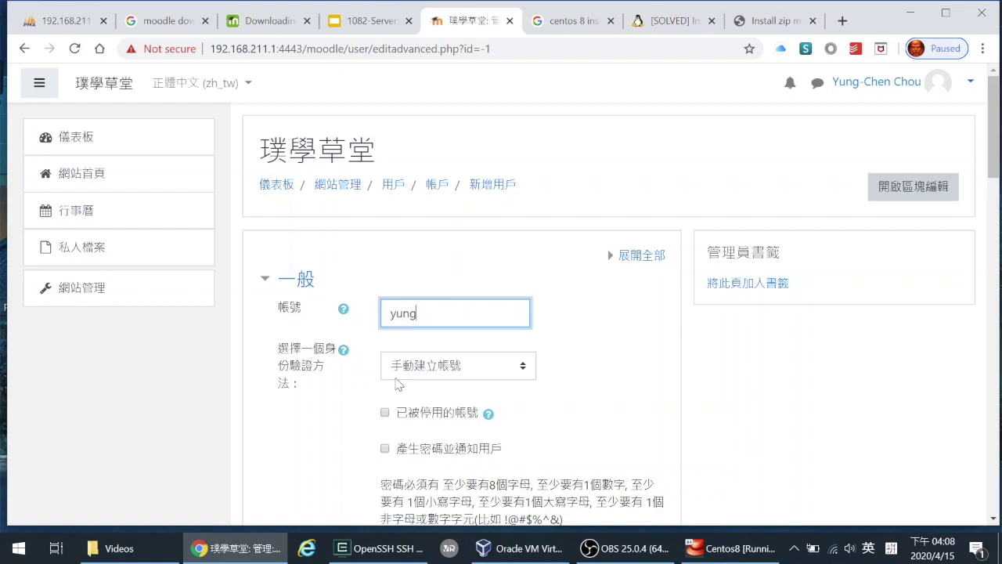
Step: Keep manual accounts as the authentication method and enter the new user's password
click(394, 377)
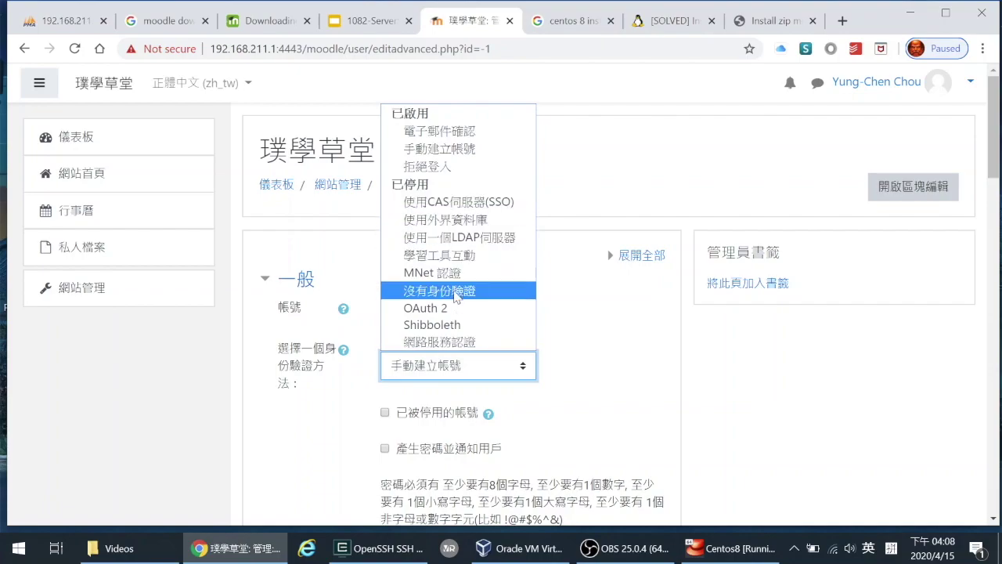
click(551, 322)
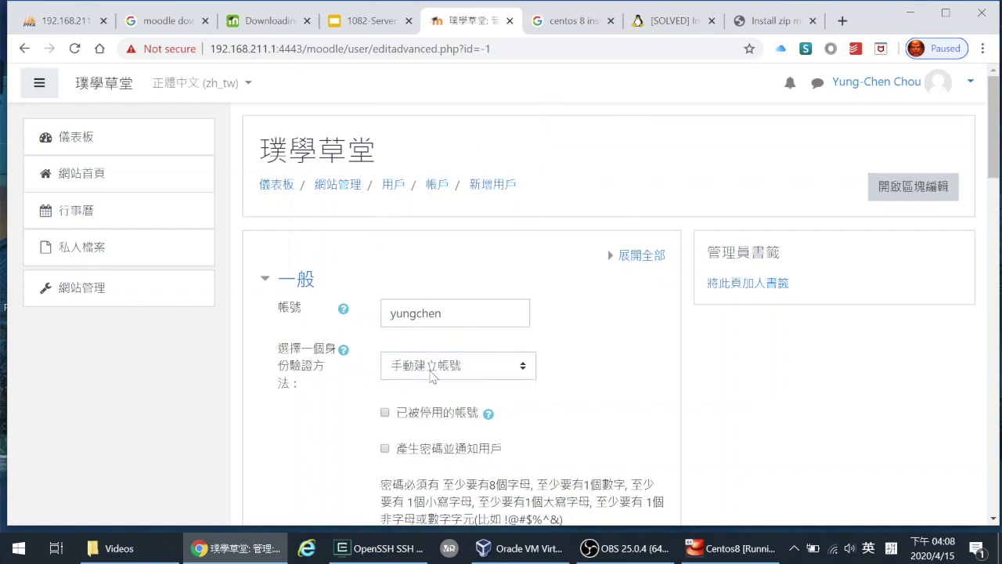
scroll(537, 334, down, 2)
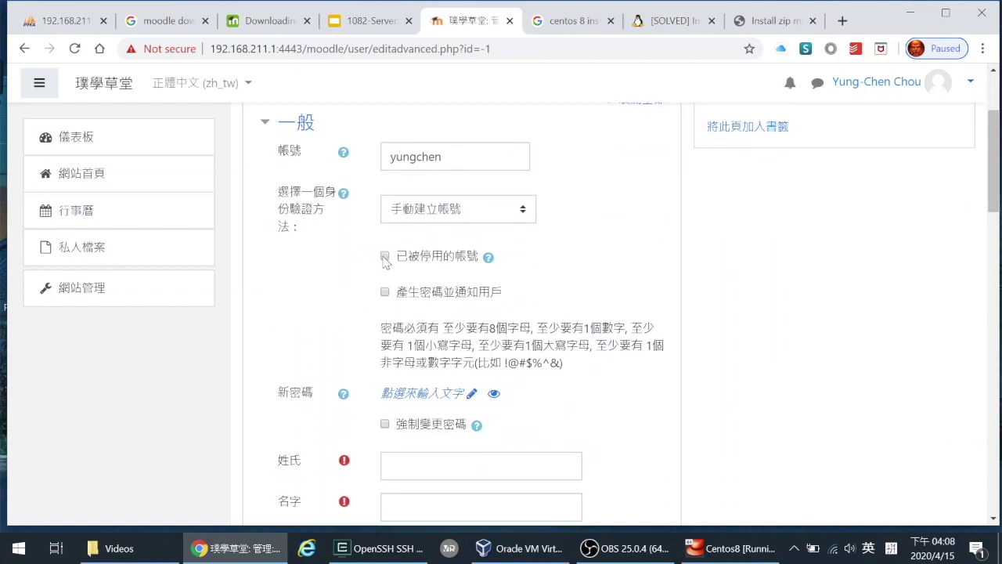
scroll(577, 262, down, 2)
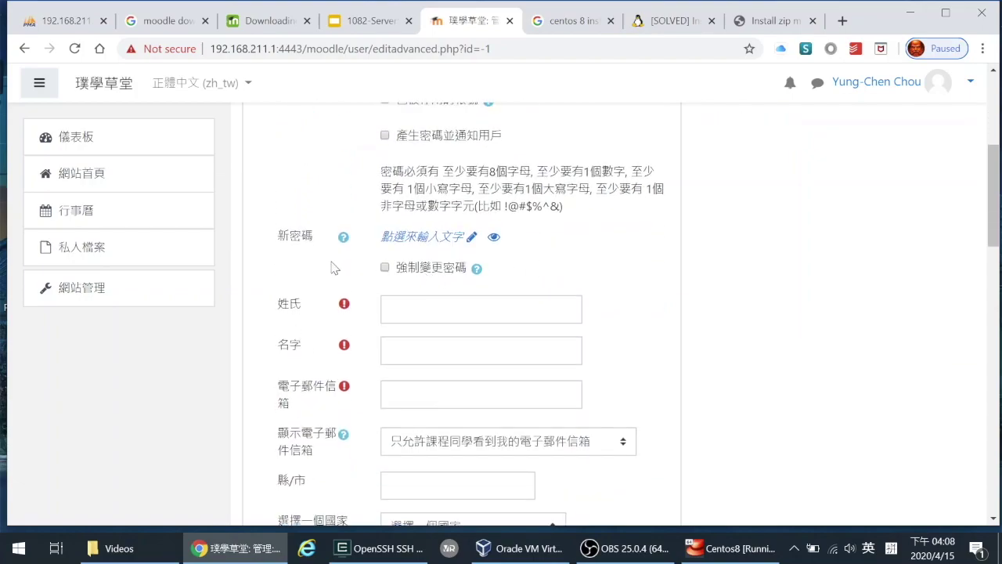
click(434, 243)
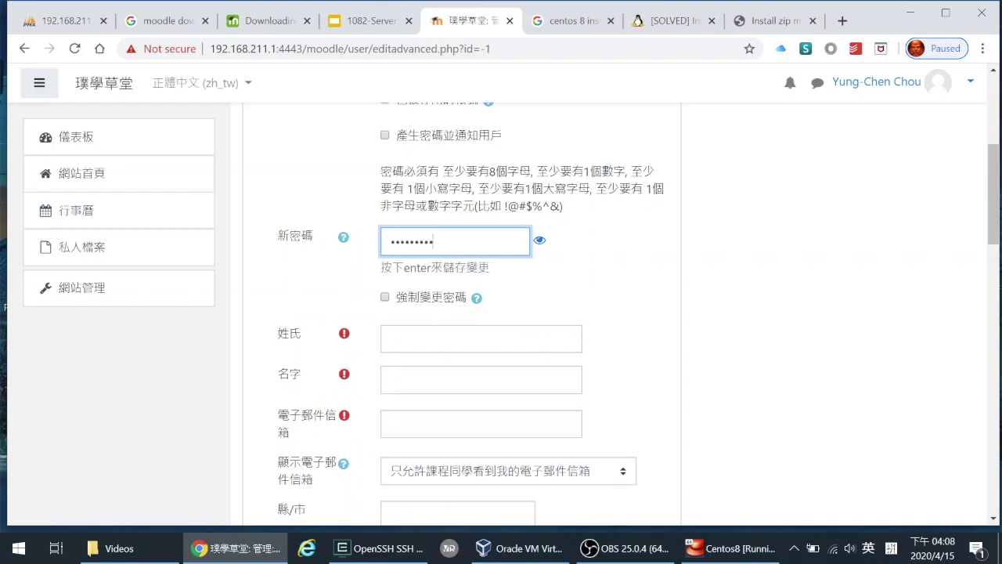
click(383, 343)
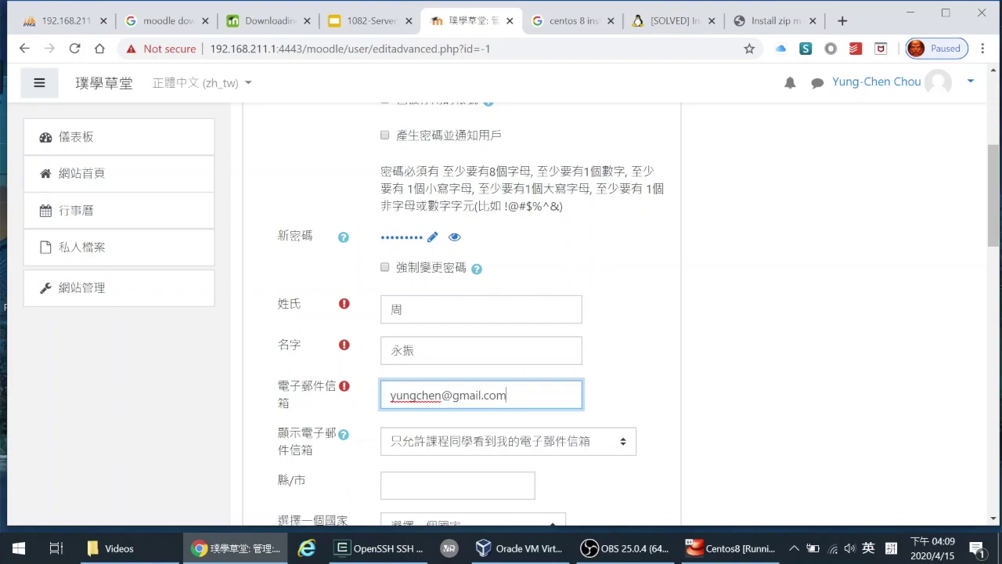
Step: Fill in the surname, given name and e-mail, then create the user account
scroll(352, 400, down, 2)
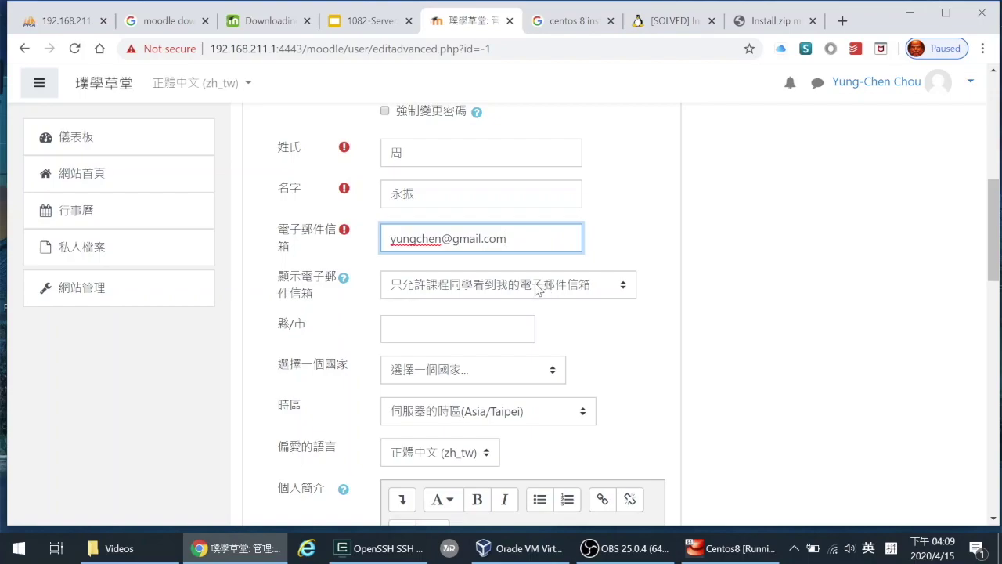
scroll(454, 364, up, 5)
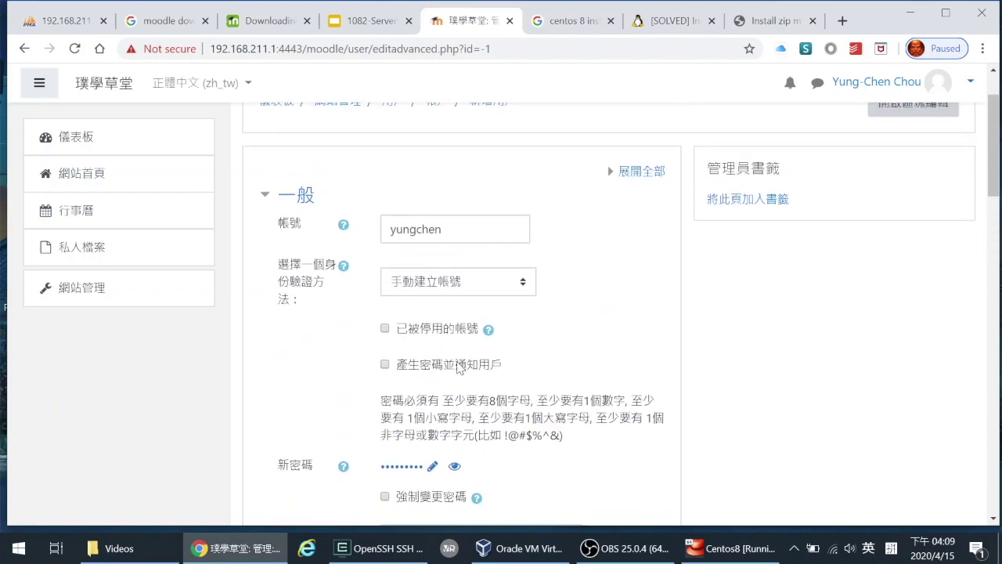
scroll(386, 278, down, 4)
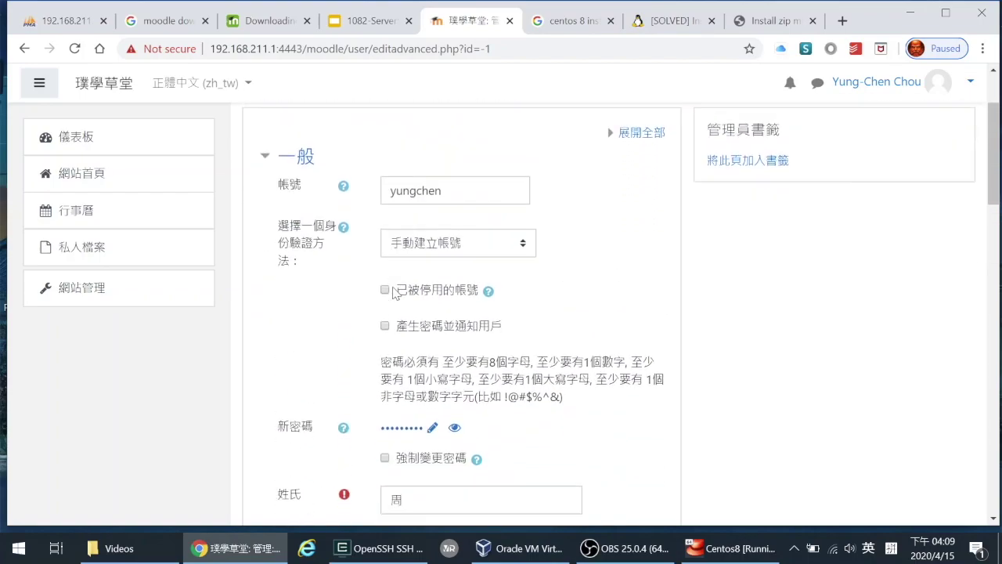
scroll(394, 315, down, 4)
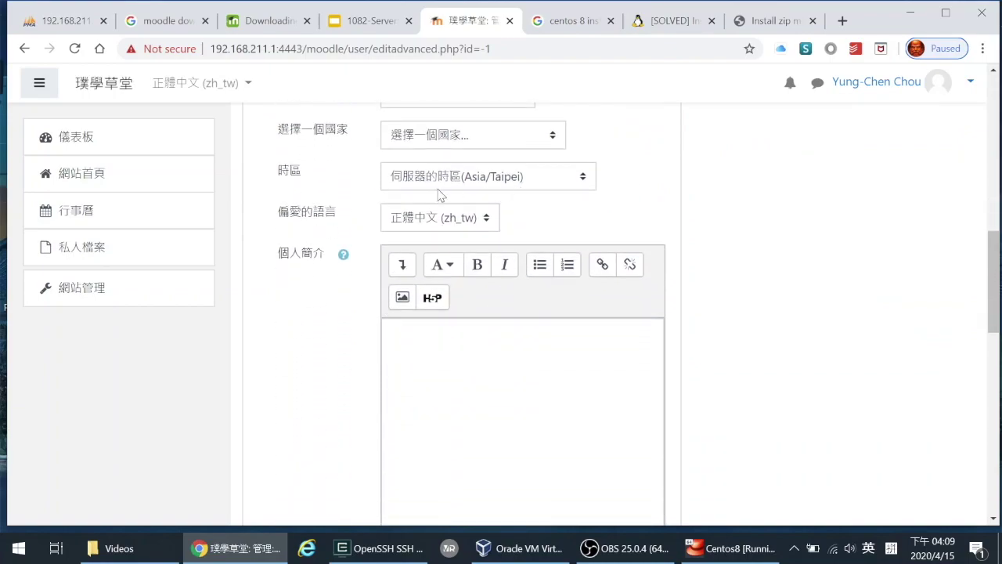
scroll(469, 270, down, 5)
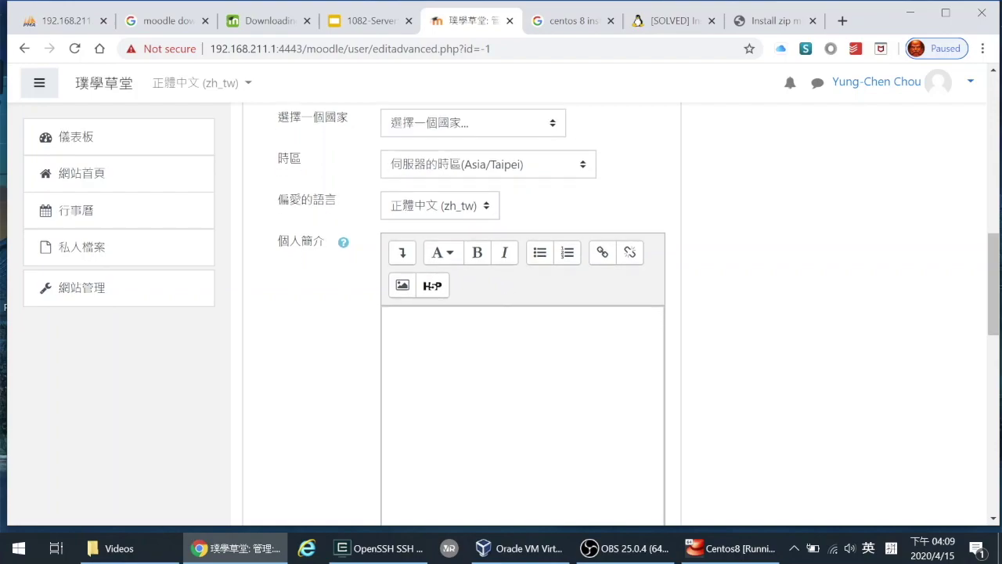
scroll(317, 274, up, 10)
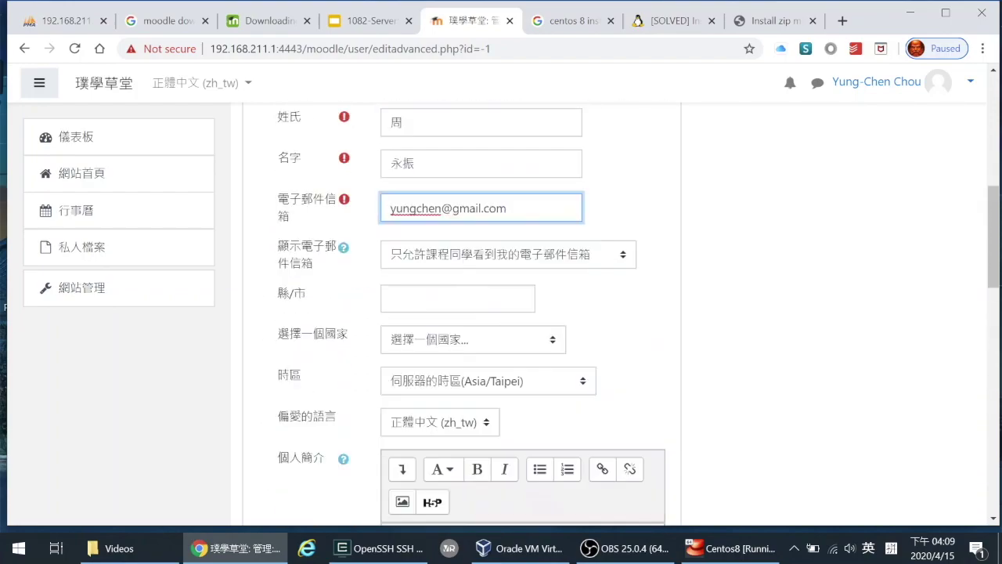
scroll(325, 388, down, 4)
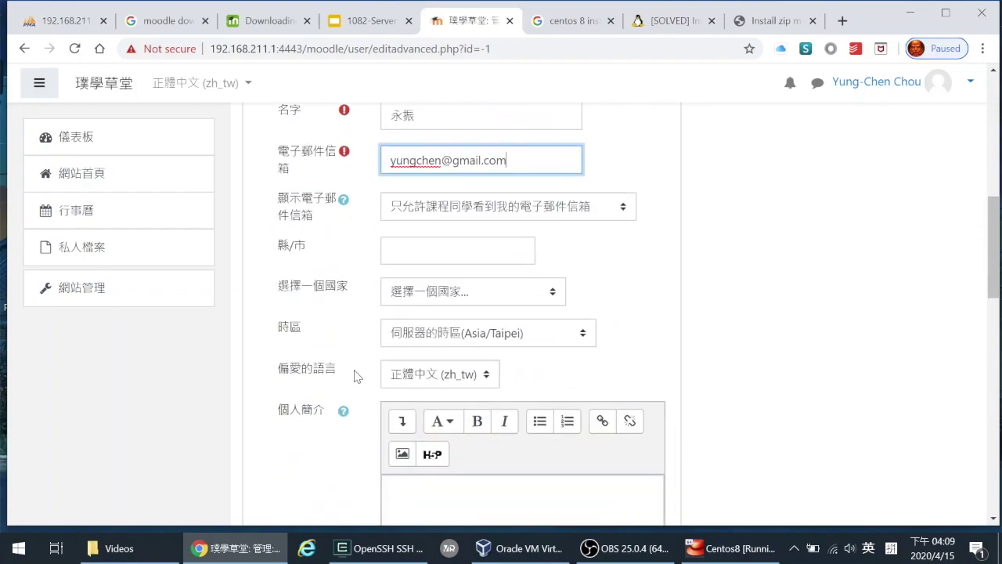
scroll(462, 321, down, 6)
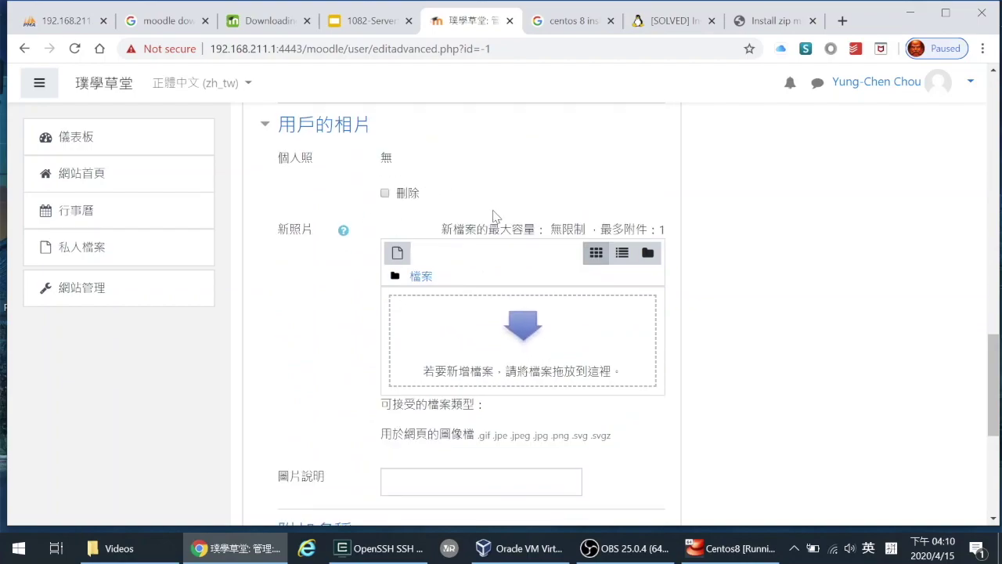
scroll(492, 211, down, 4)
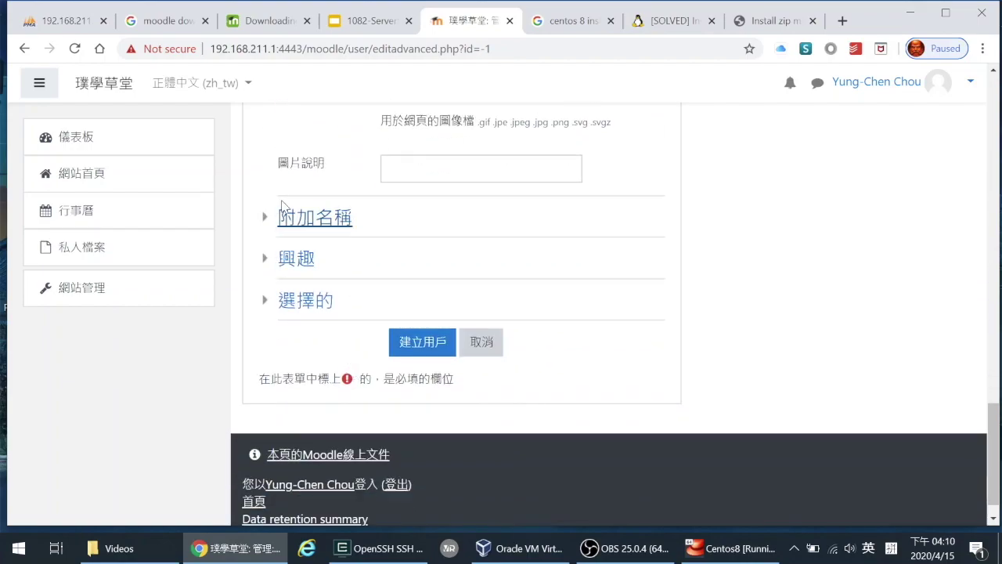
click(399, 351)
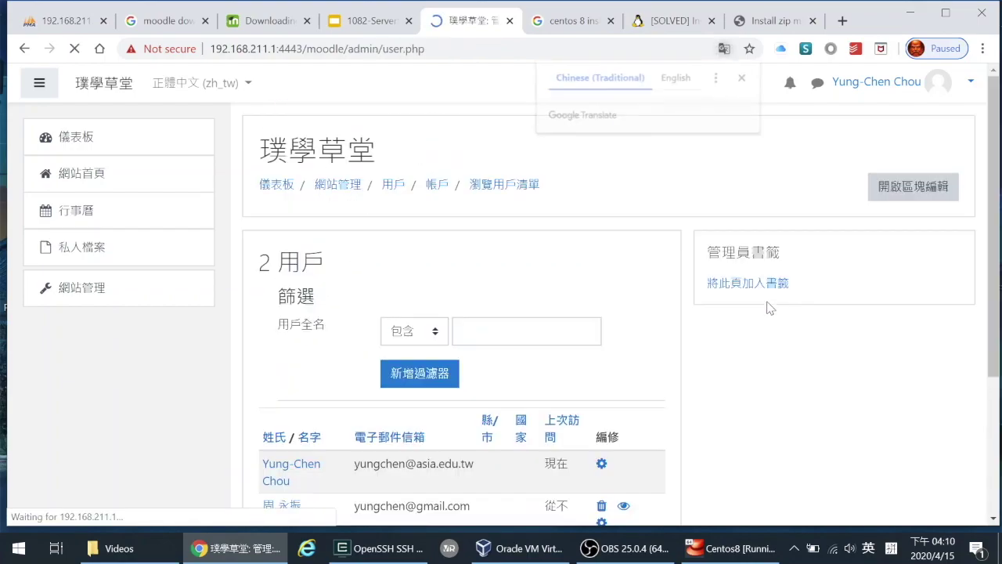
Step: Dismiss the translation prompt and open the Upload users page in site administration
click(777, 387)
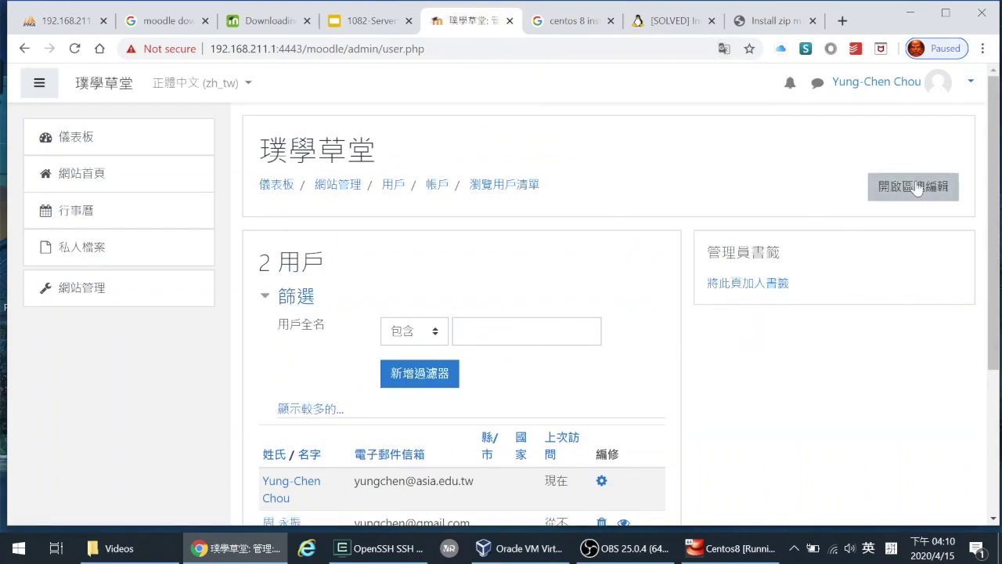
click(64, 299)
scroll(472, 314, down, 2)
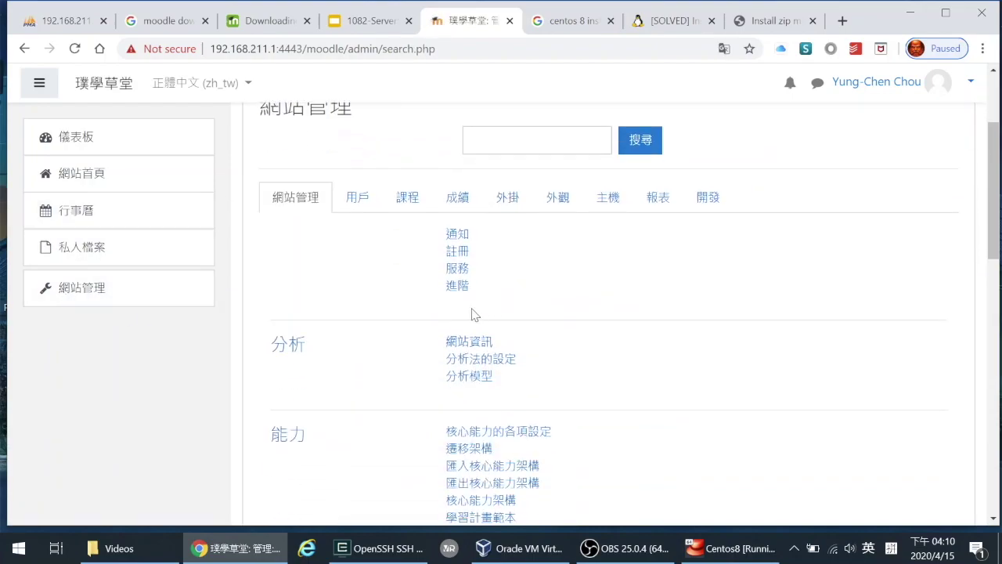
click(357, 197)
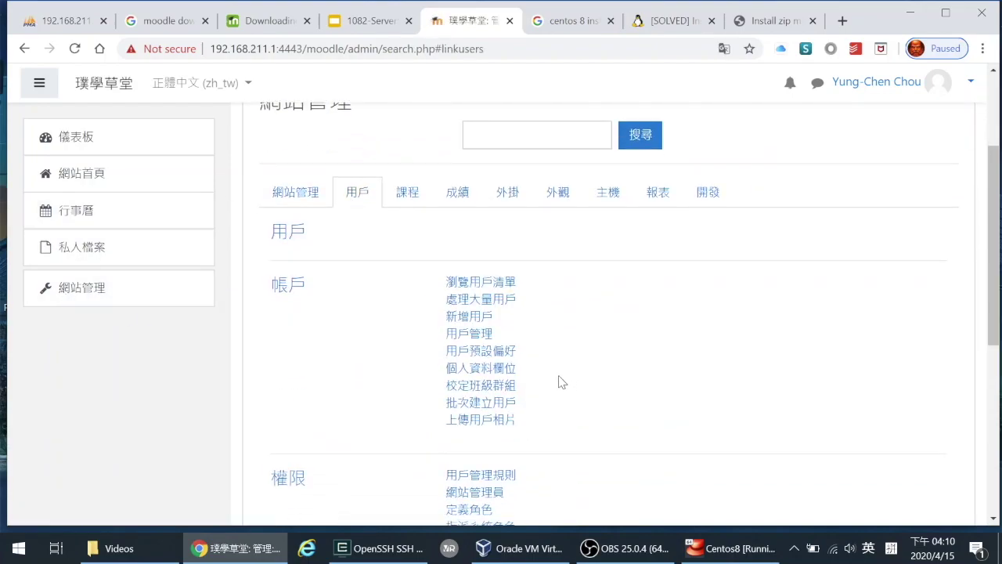
scroll(560, 383, down, 1)
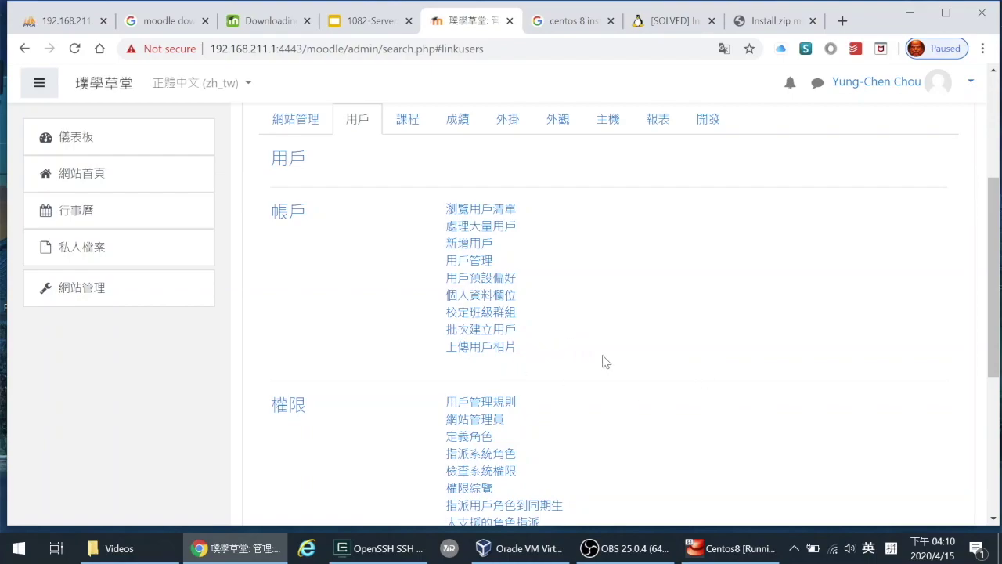
click(479, 333)
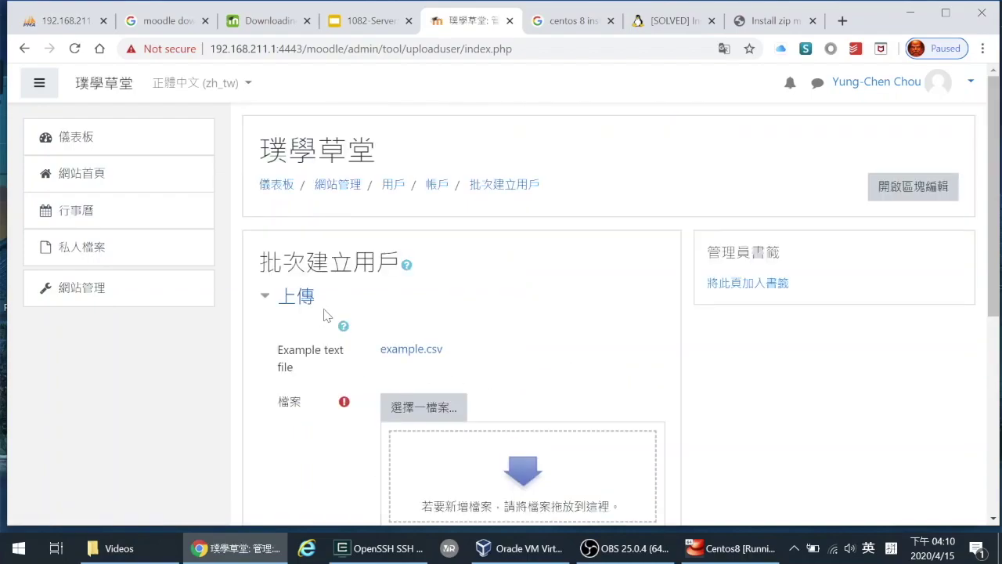
Step: Download example.csv to the Download folder and open it
scroll(470, 290, down, 3)
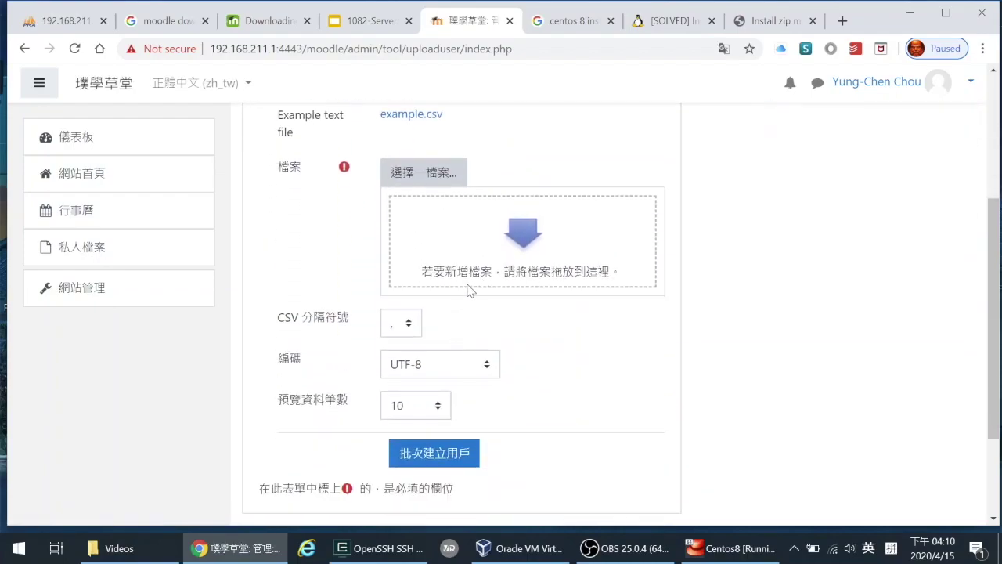
scroll(471, 290, up, 1)
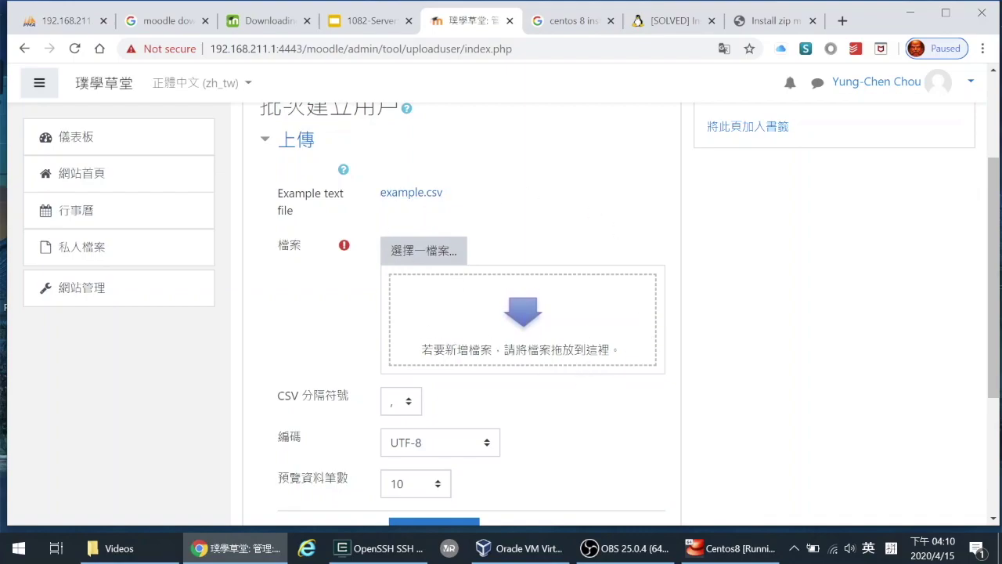
click(389, 202)
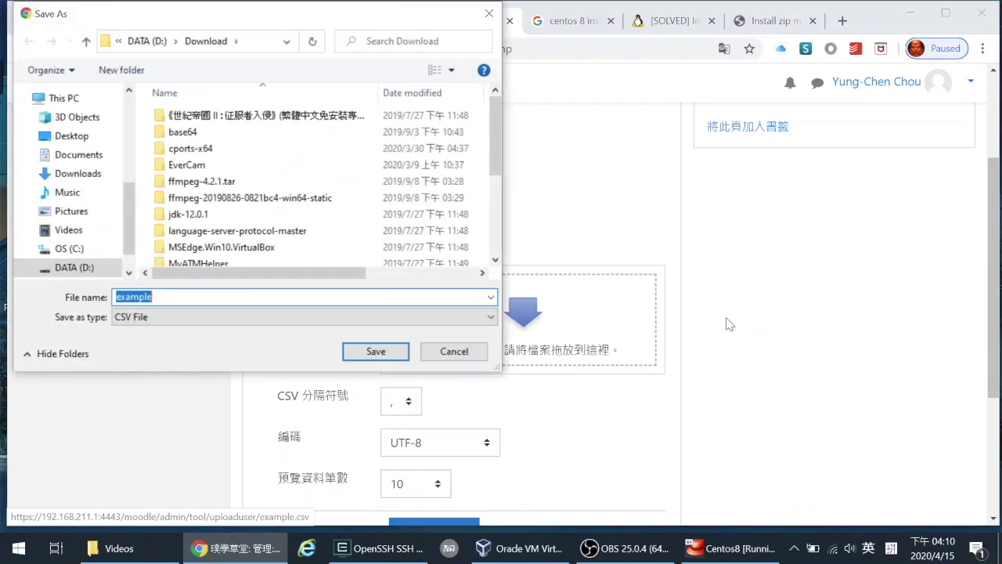
click(376, 352)
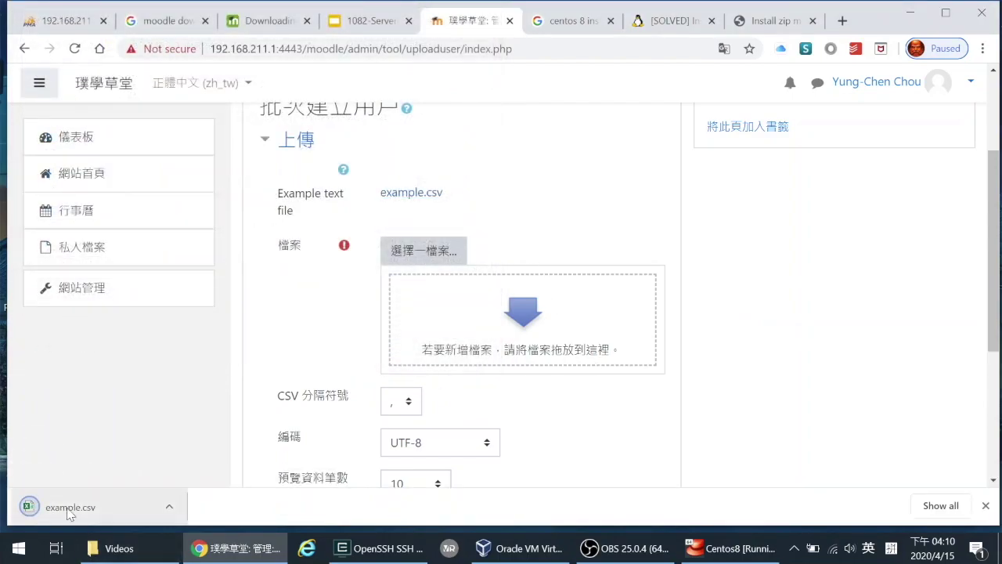
click(70, 510)
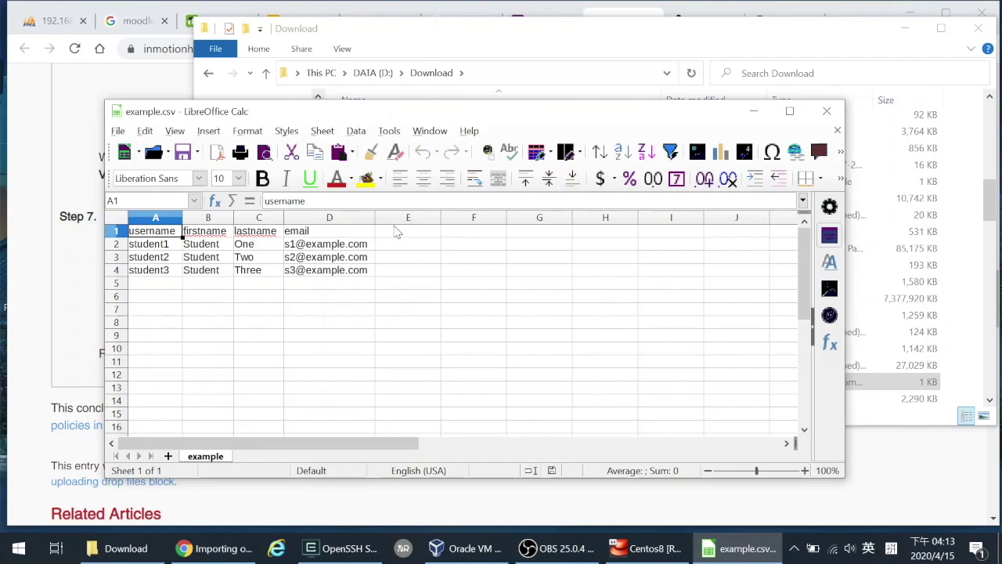
Step: Add the heading 'password' in cell E1 beside the email column
click(397, 230)
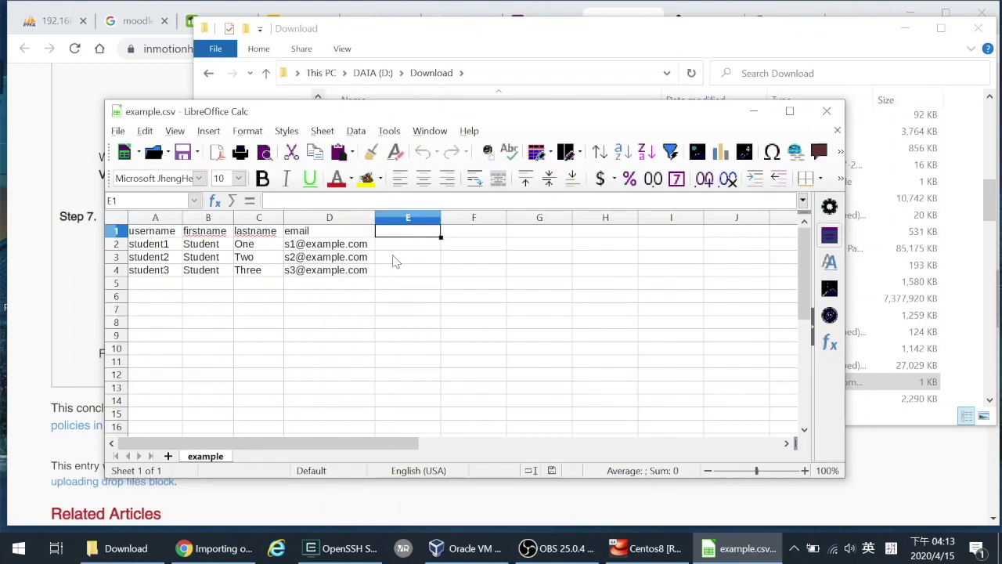
key(F2)
text(password)
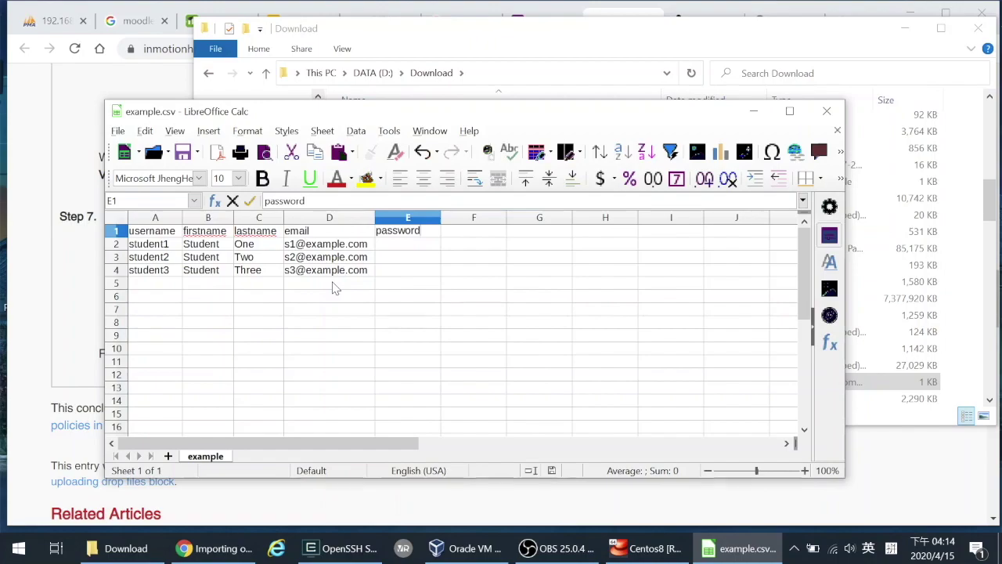
key(Return)
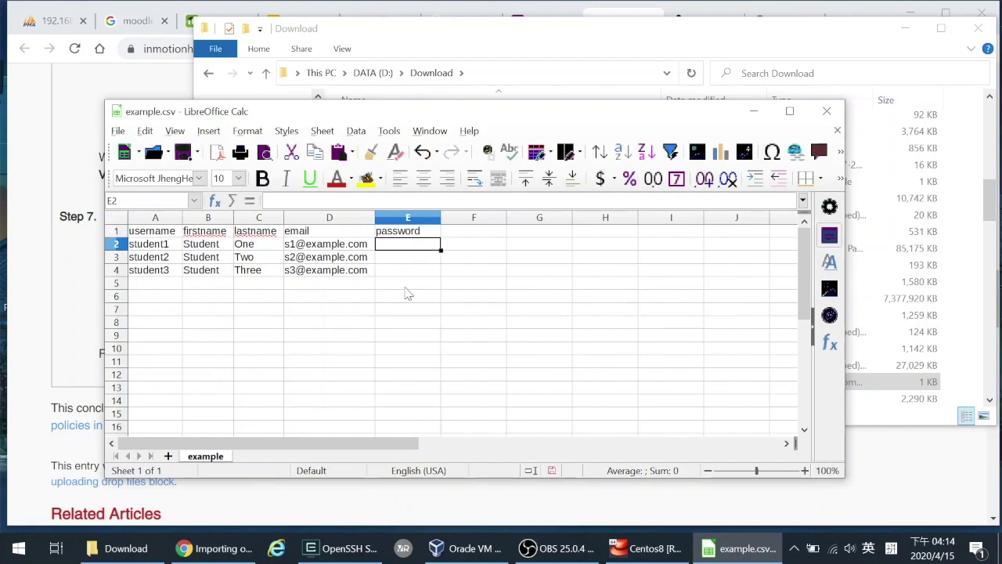
click(350, 547)
Step: Run pwgen -ynB1 10 3 in the terminal to print three 10-character passwords
text(pwgen -yn)
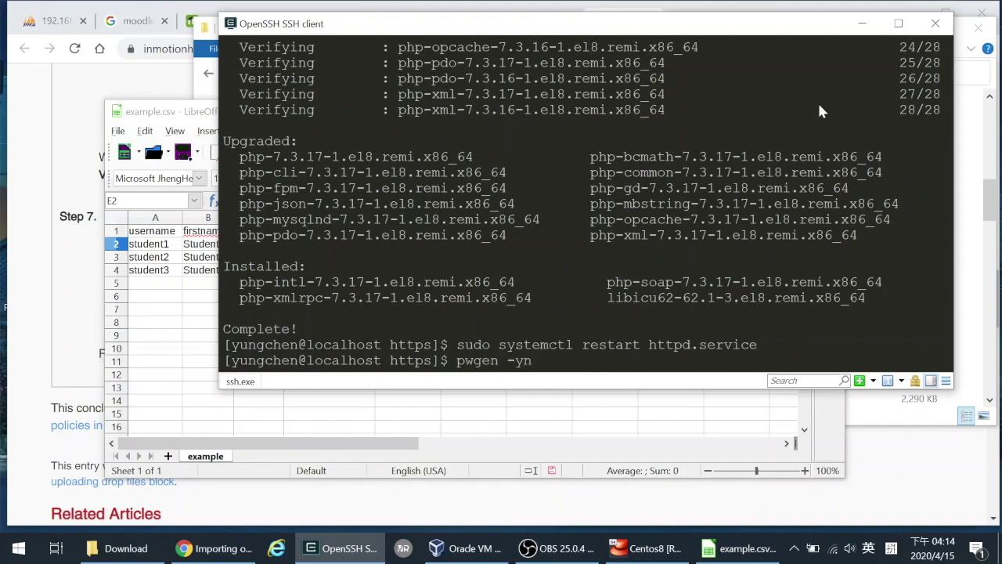
text(B)
text(1)
text(10 3)
key(Return)
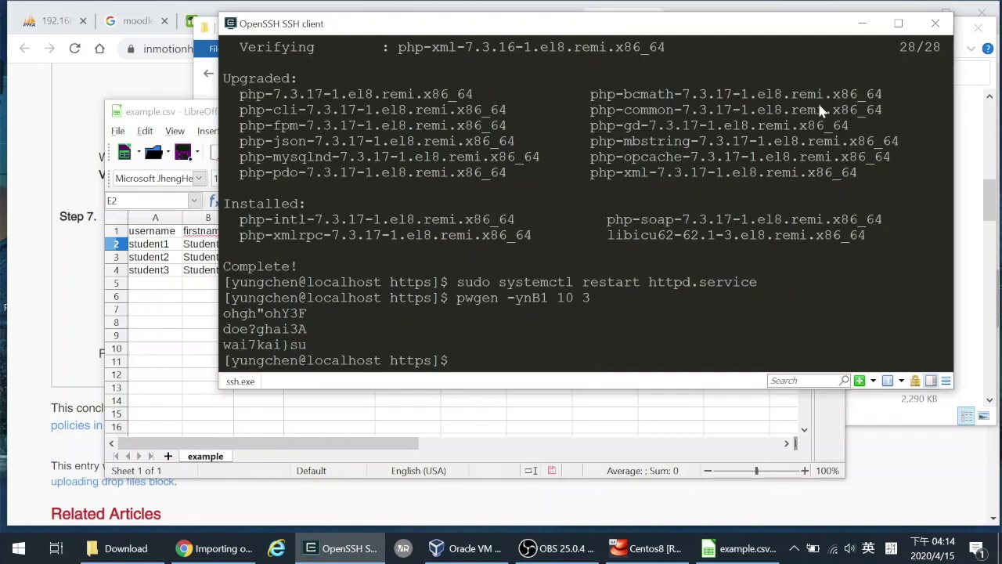
Step: Copy the three generated passwords from the terminal and paste them into E2:E4
drag(314, 346, 223, 313)
click(166, 351)
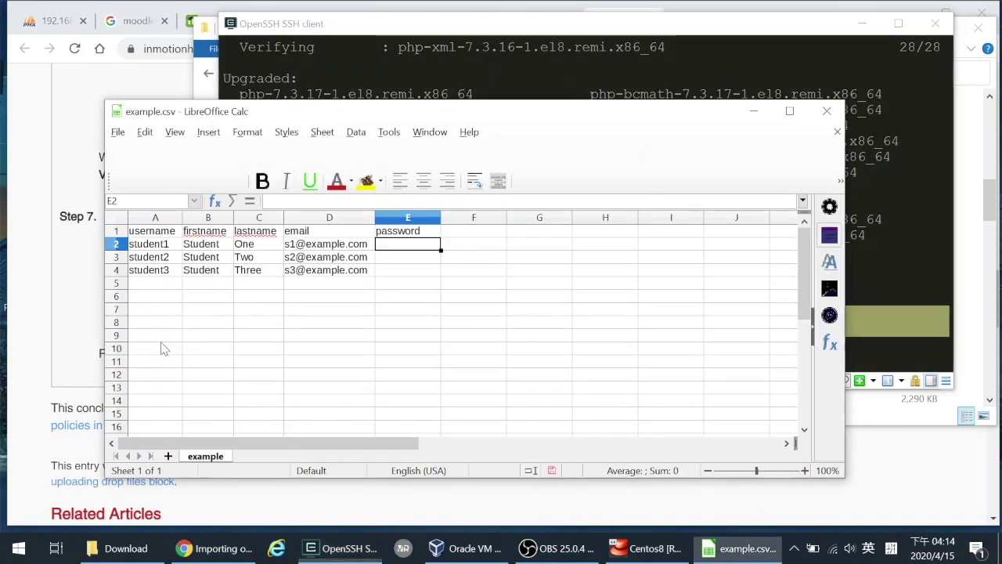
click(402, 248)
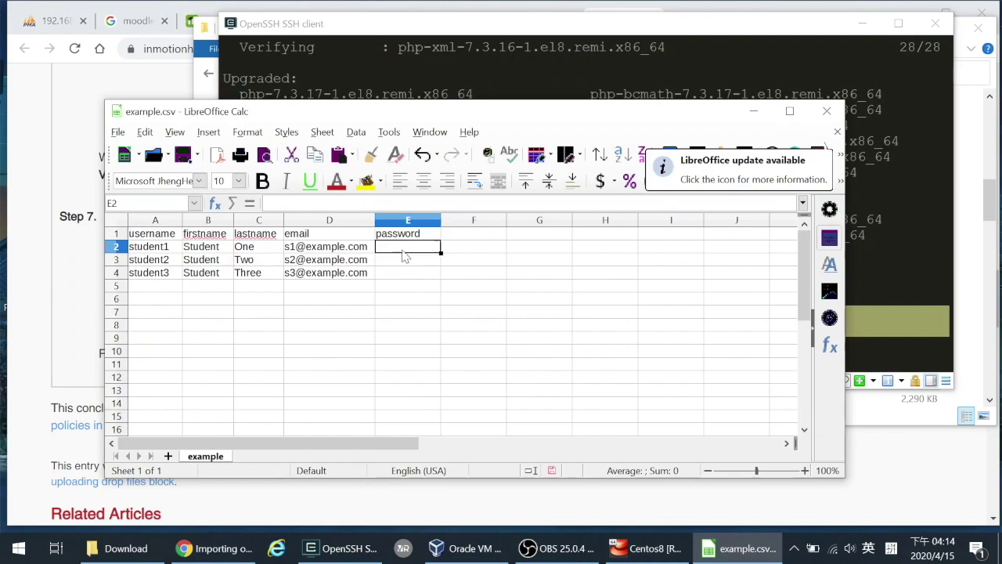
key(ctrl+v)
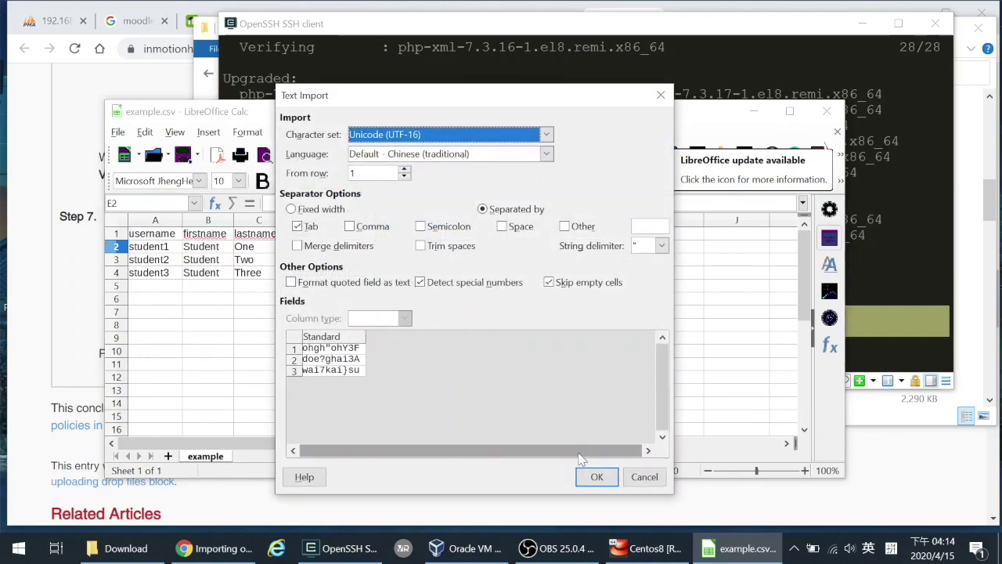
click(597, 476)
click(458, 287)
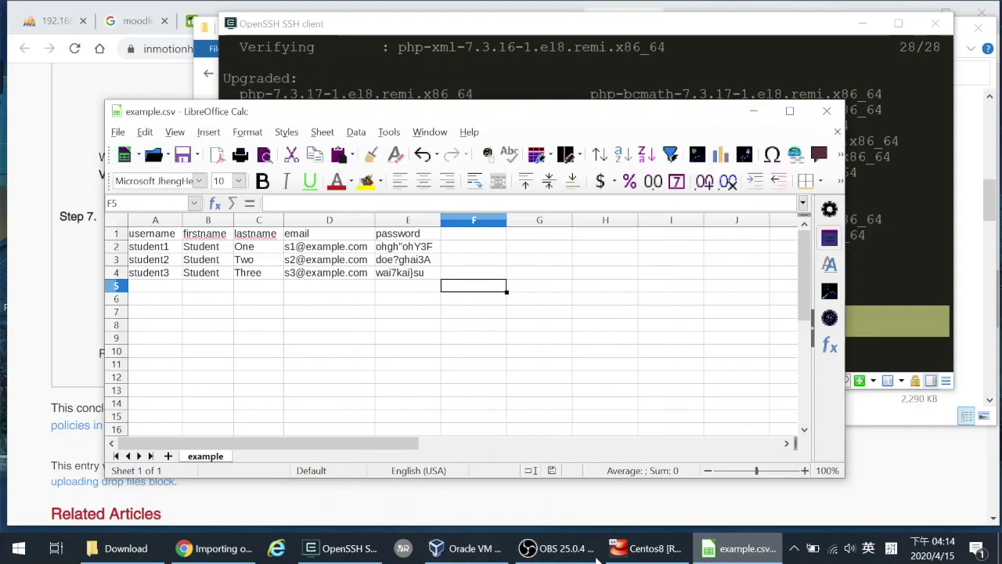
Step: Save the spreadsheet as teset1.csv in Text CSV format
click(117, 548)
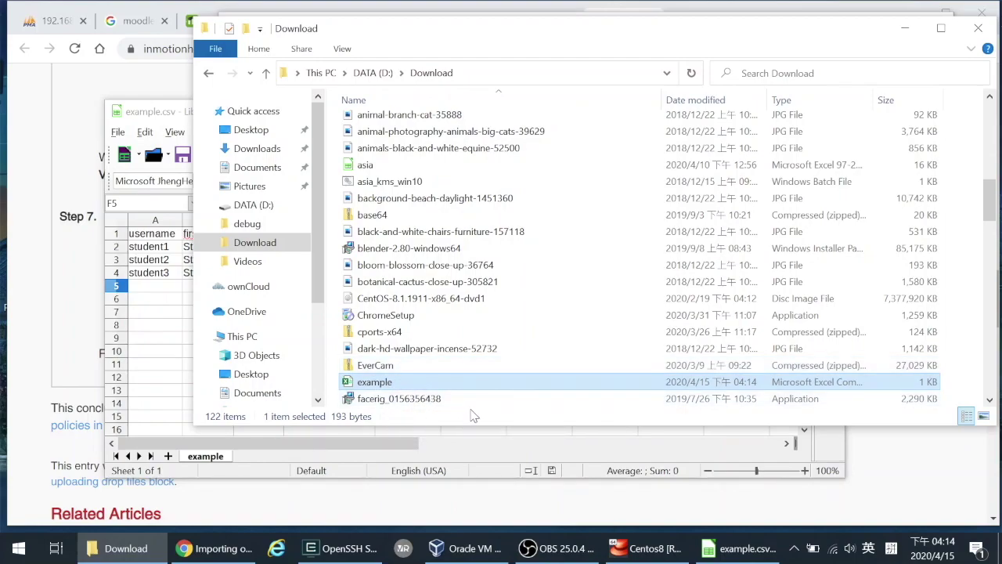
key(Return)
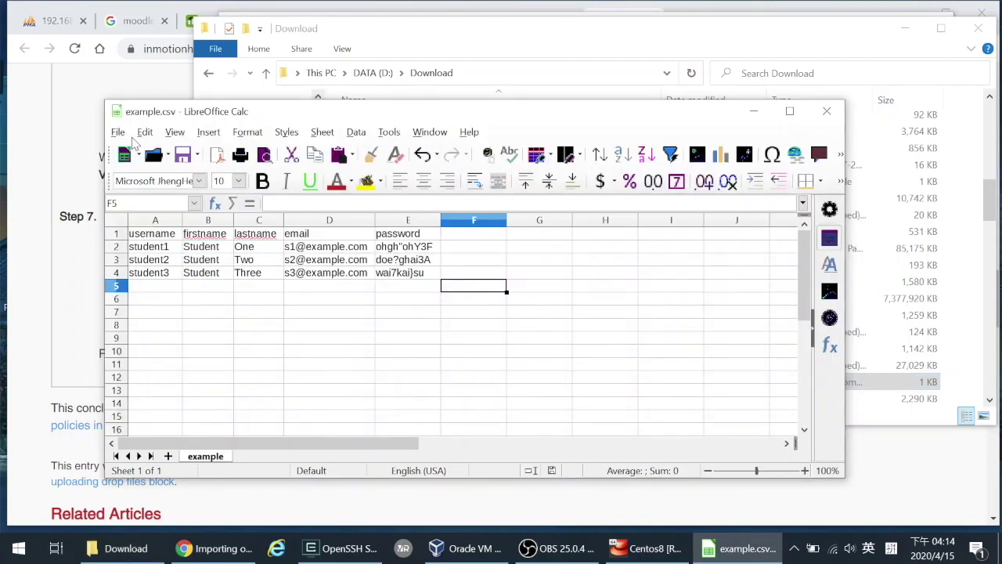
click(119, 133)
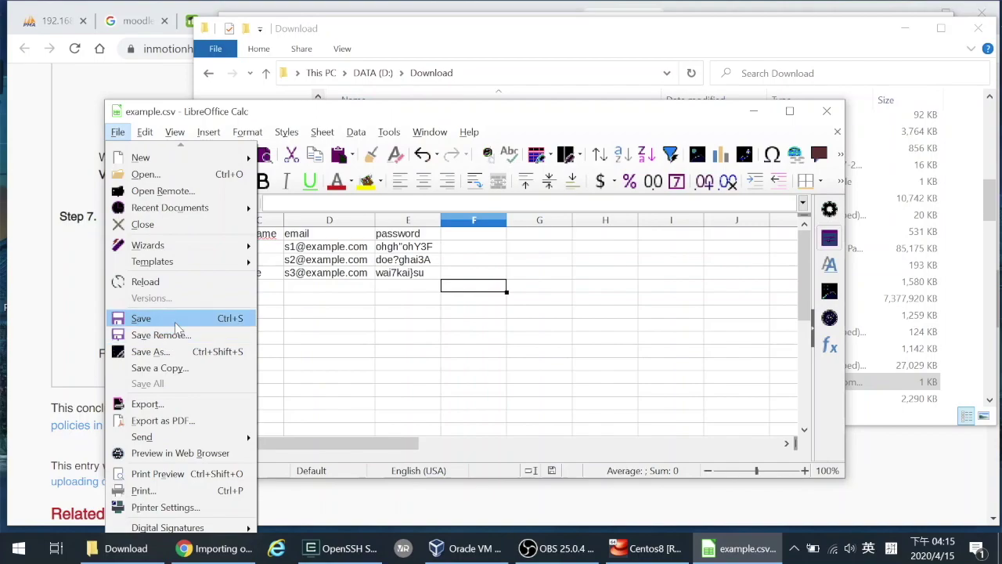
click(150, 351)
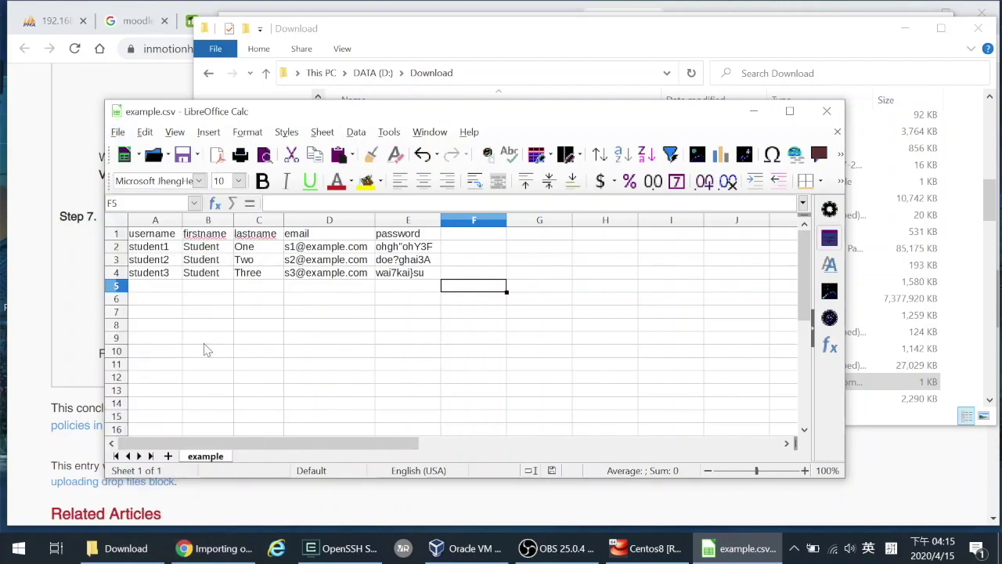
drag(258, 296, 212, 296)
text(teset1)
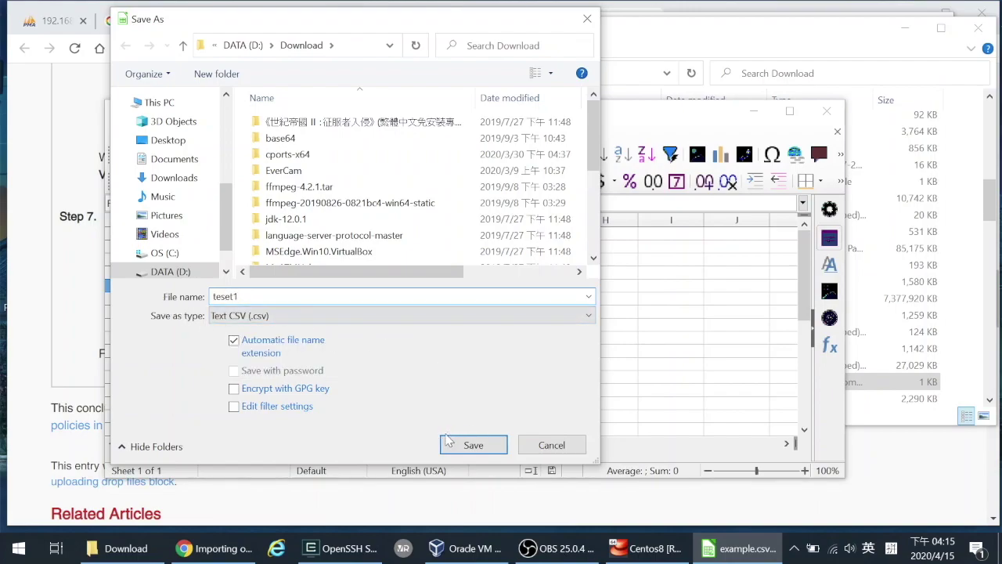
click(481, 444)
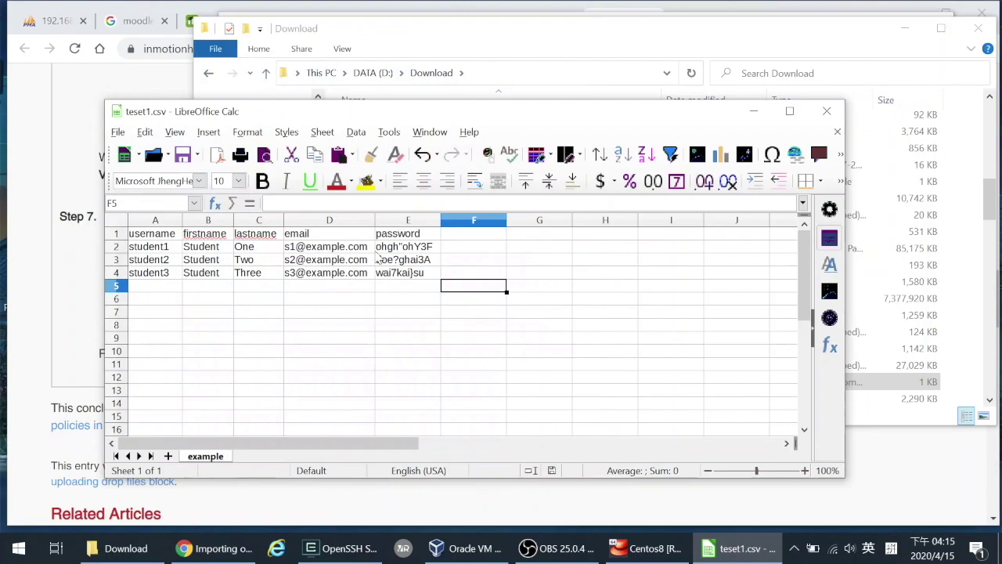
click(54, 102)
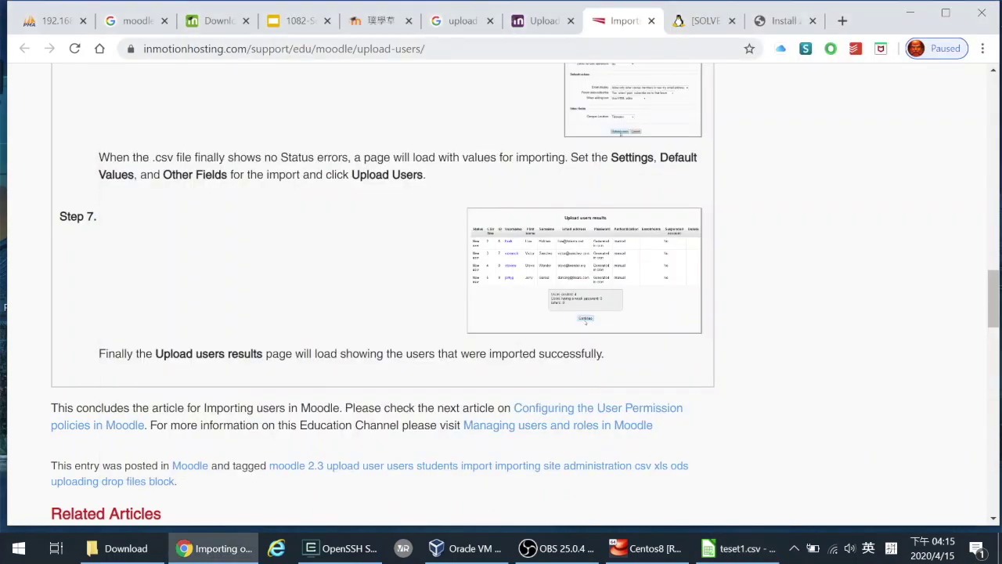
Step: Upload teset1.csv from the computer into the bulk user upload form's file picker
click(373, 22)
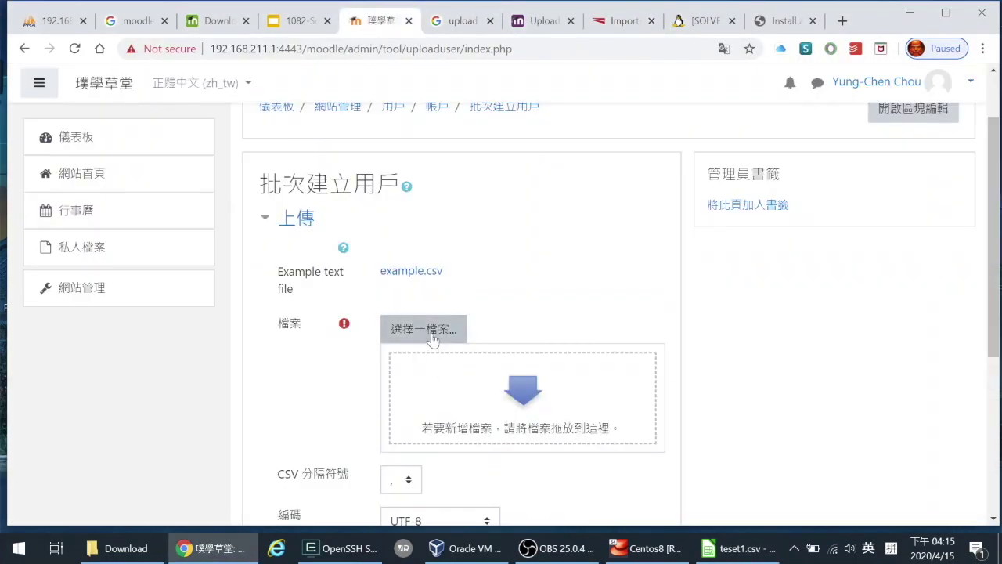
click(430, 329)
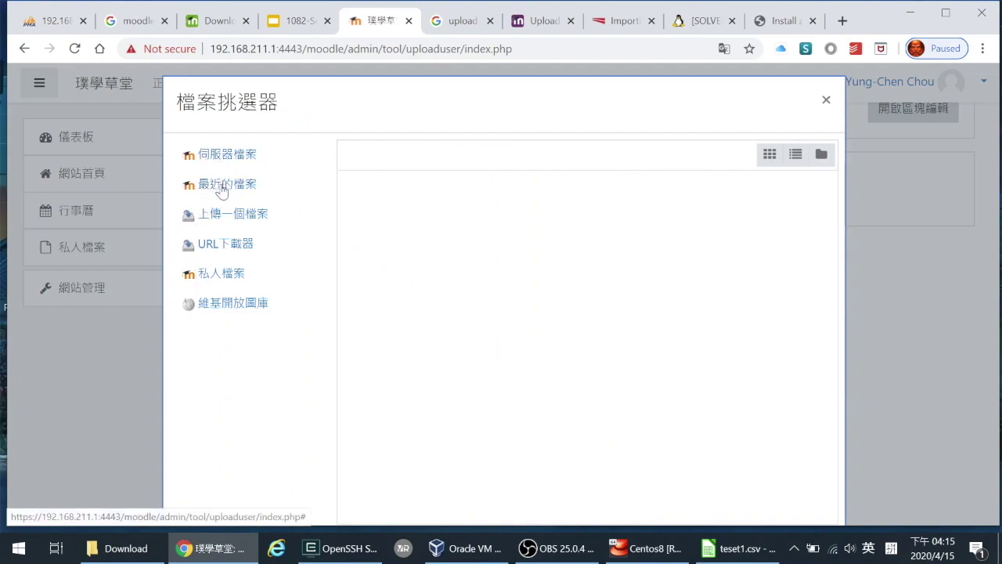
click(295, 222)
click(394, 253)
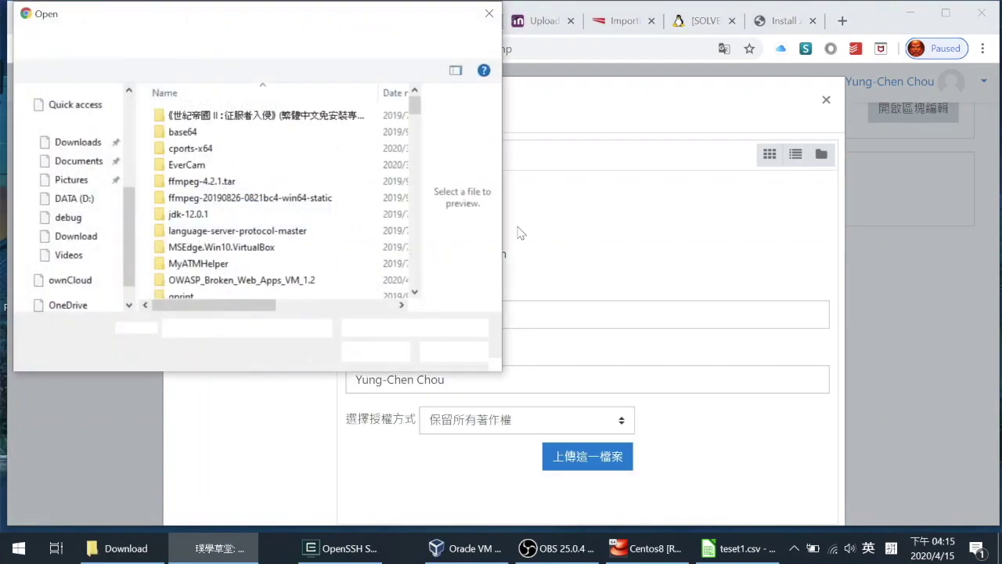
scroll(296, 252, down, 2)
scroll(296, 252, down, 6)
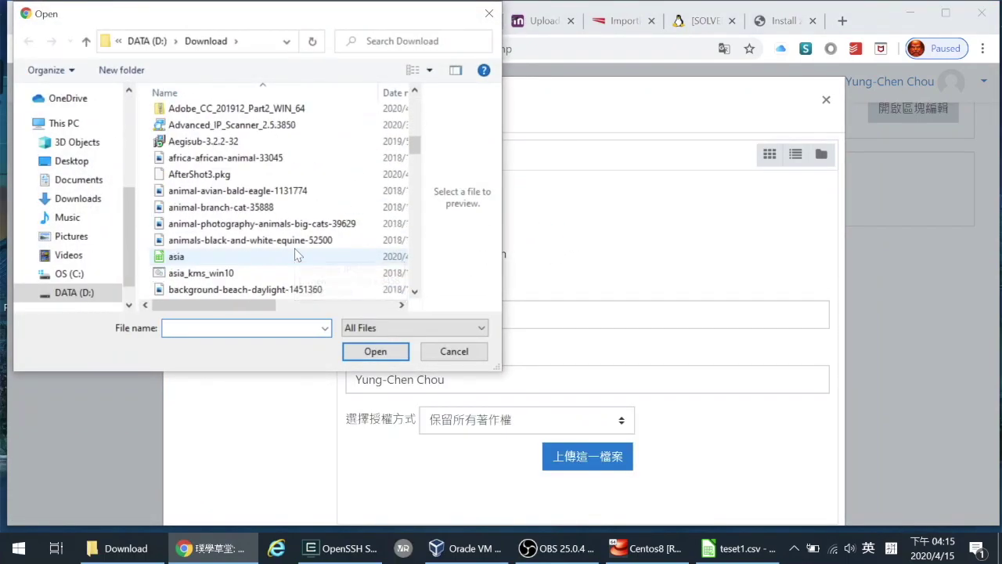
scroll(302, 255, down, 14)
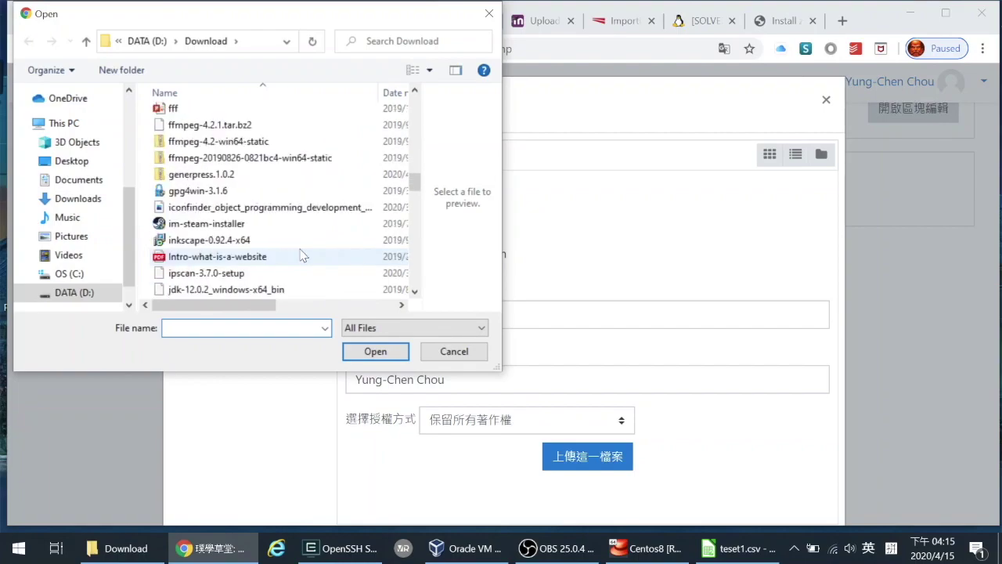
scroll(303, 255, down, 4)
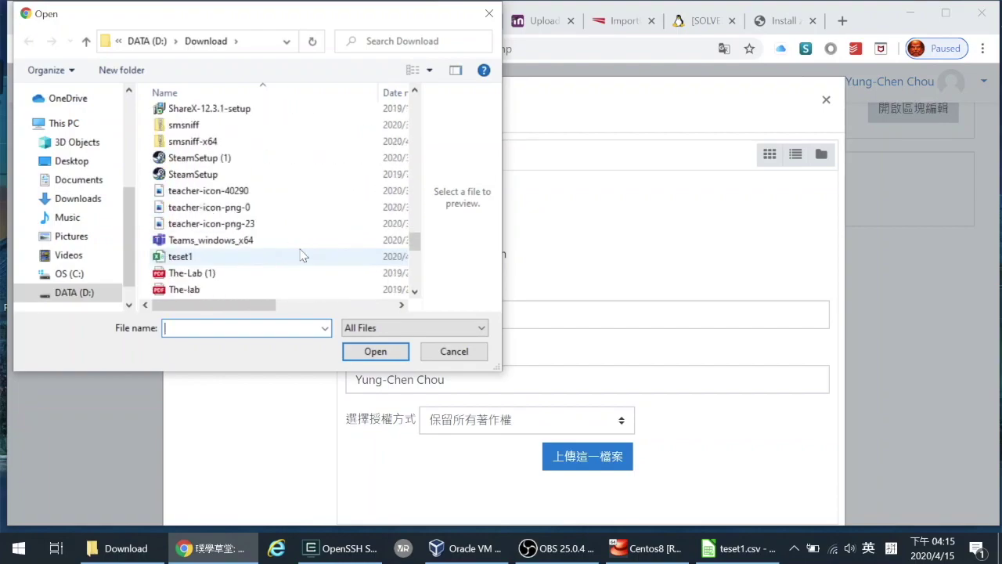
click(301, 255)
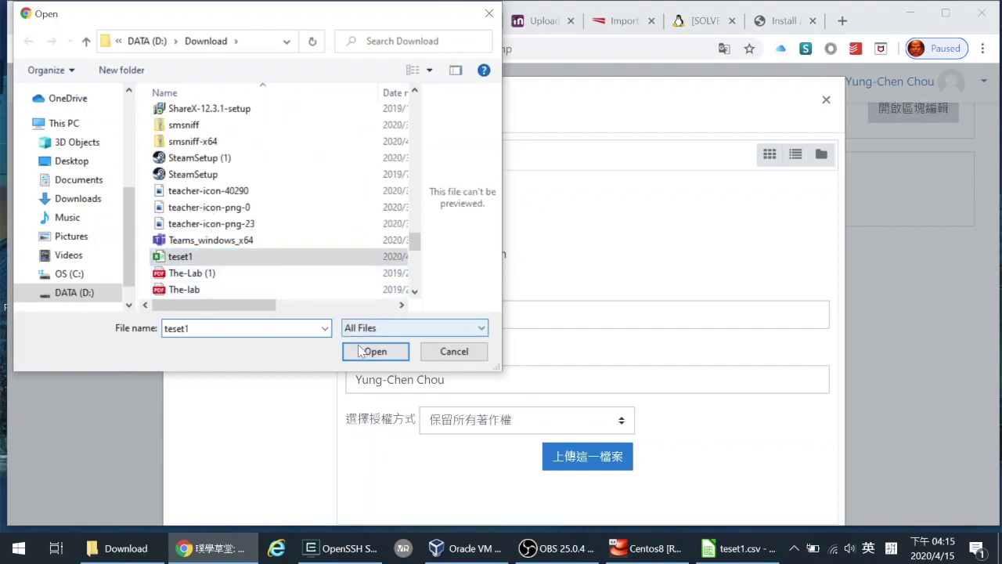
click(375, 350)
click(587, 456)
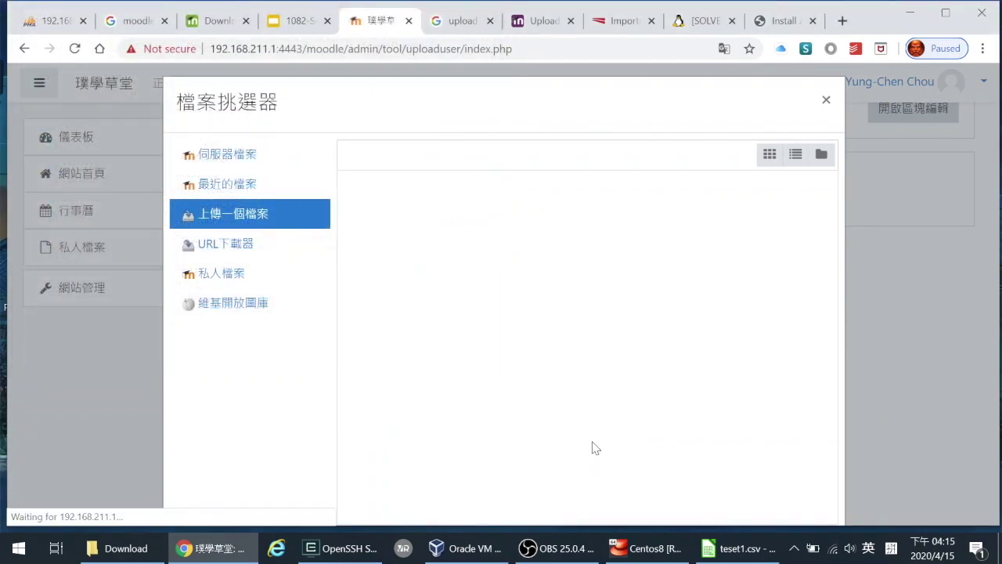
scroll(574, 366, down, 3)
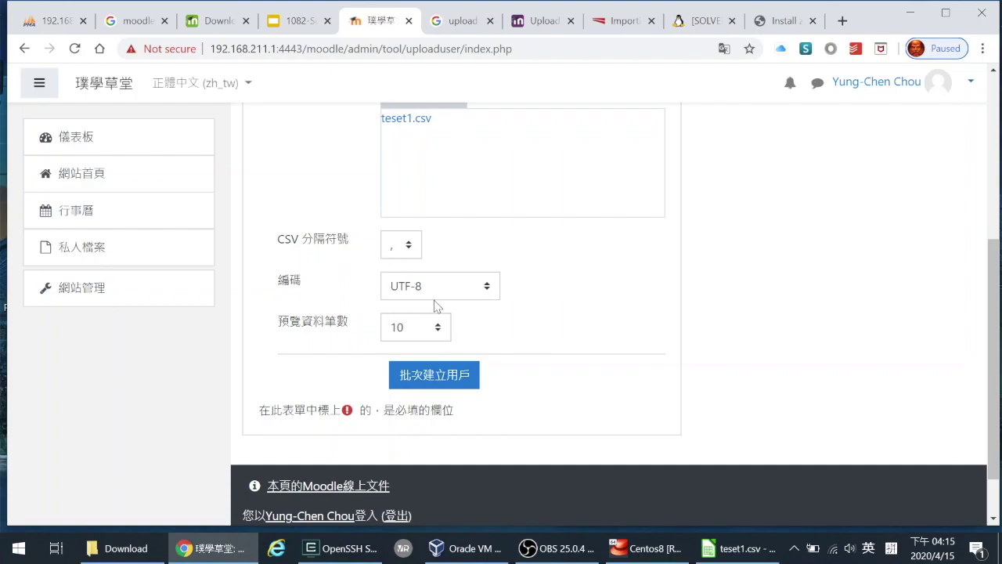
Step: Submit teset1.csv and review the upload preview listing student1–student3
click(429, 375)
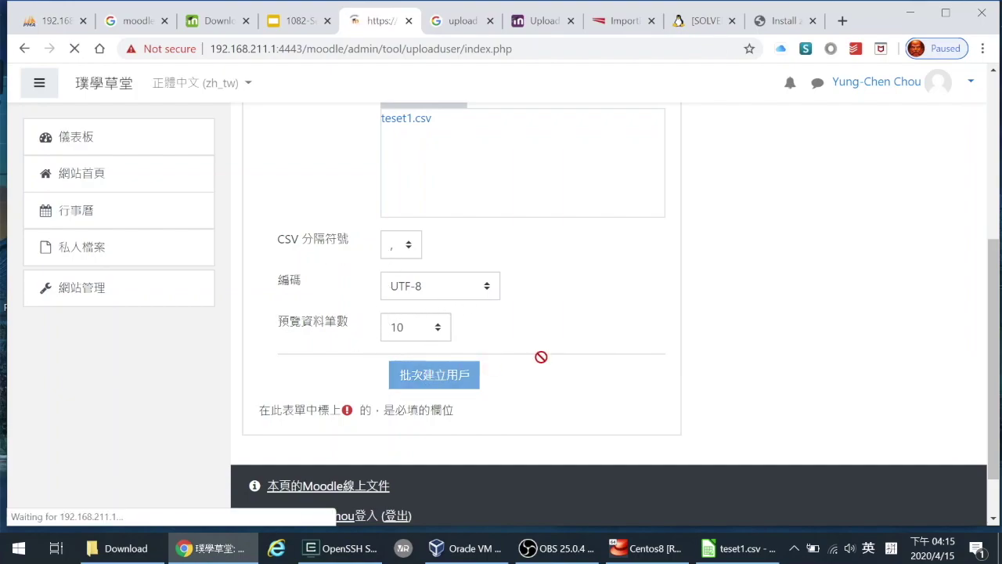
scroll(816, 277, down, 2)
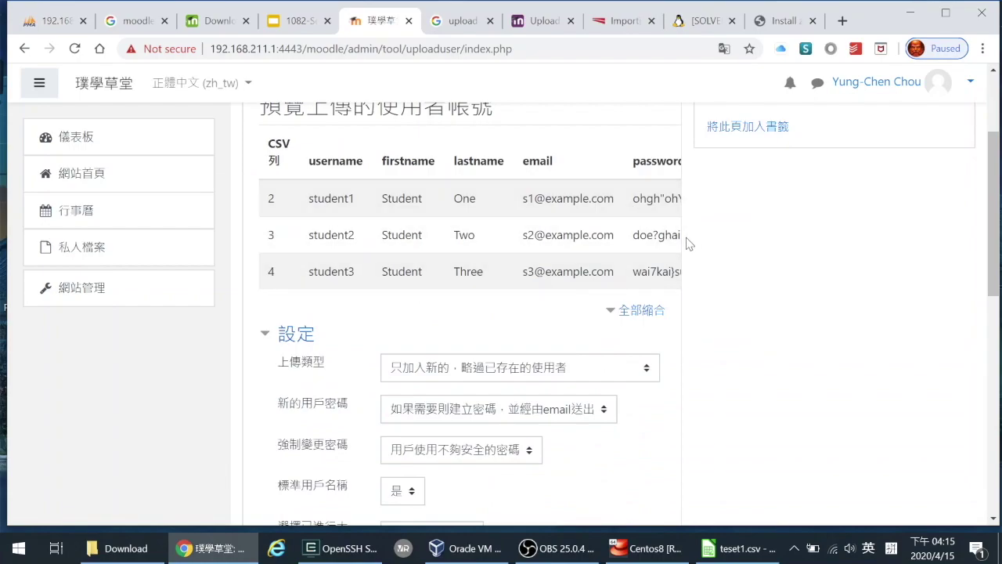
scroll(757, 237, up, 2)
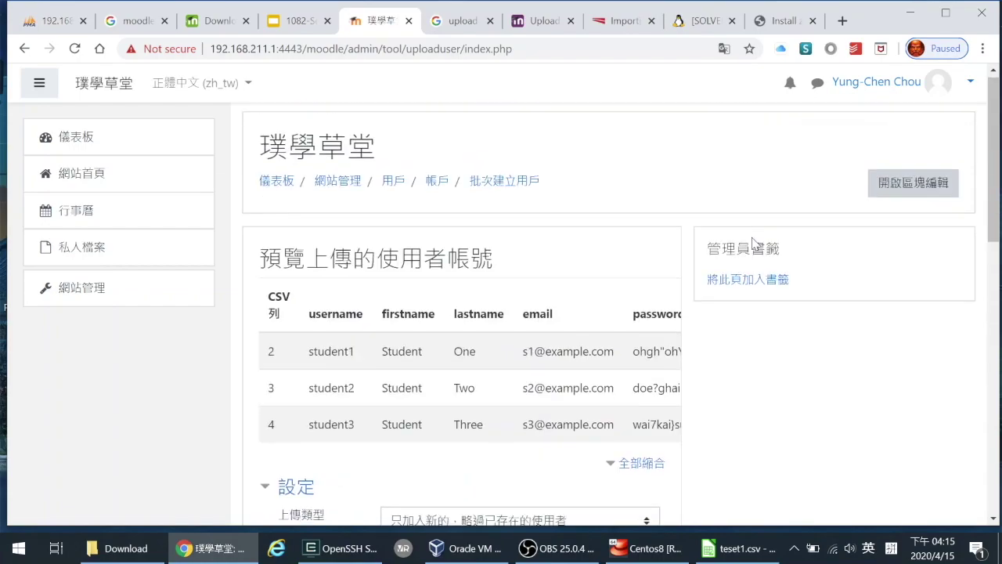
scroll(756, 298, down, 3)
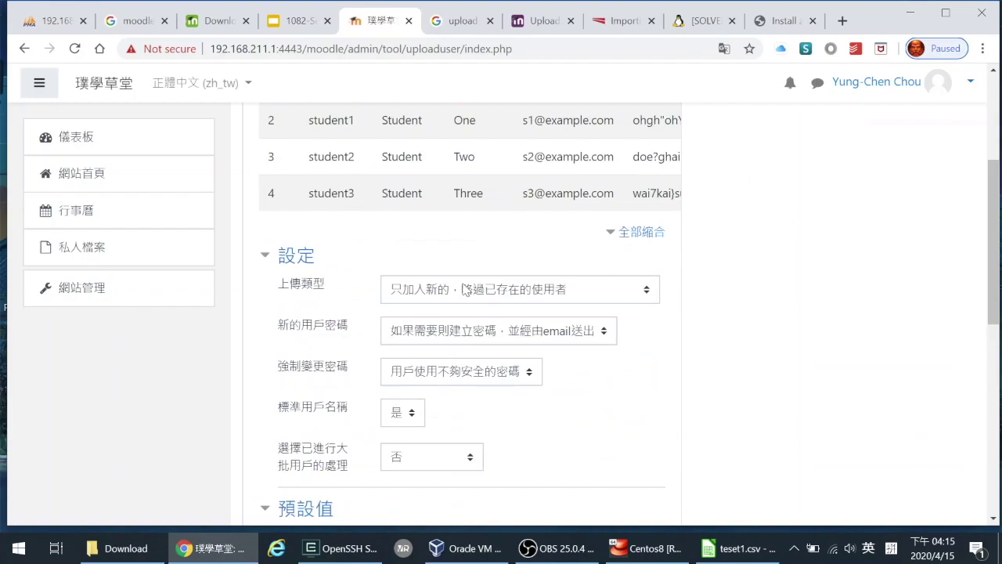
scroll(522, 279, down, 2)
scroll(346, 175, up, 2)
Step: Set upload type to add new and update existing users, with passwords required from the file
click(592, 297)
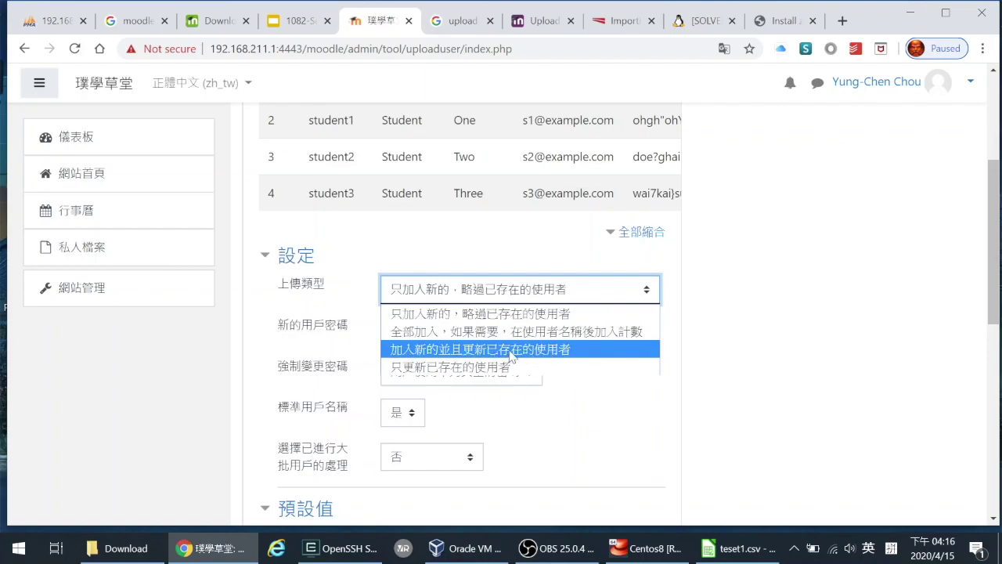
click(542, 351)
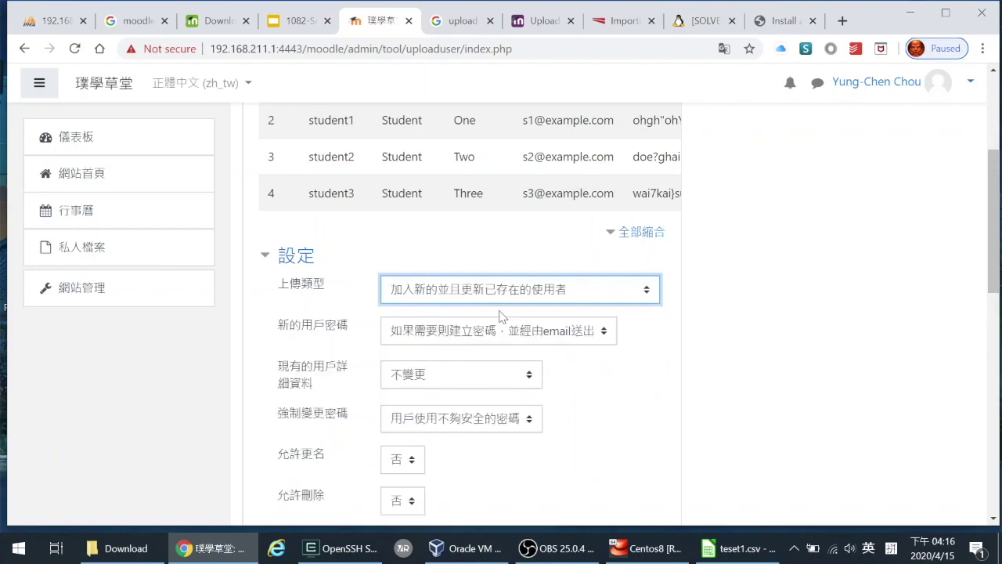
click(498, 341)
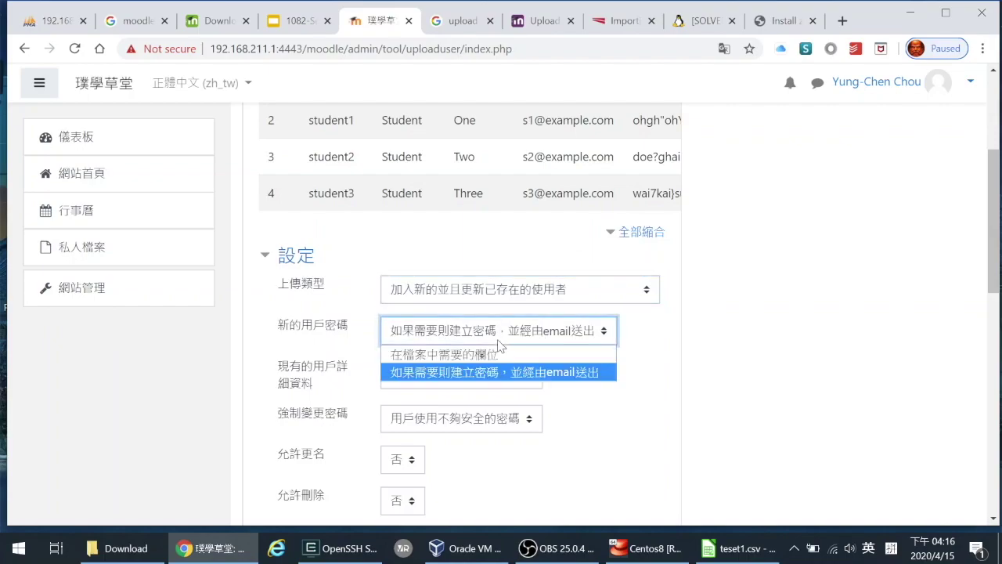
click(438, 355)
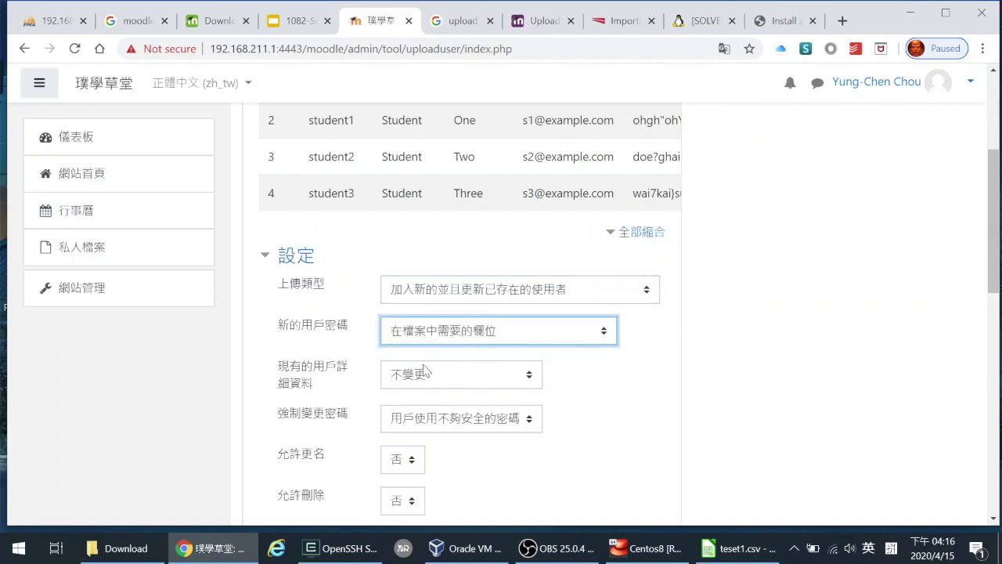
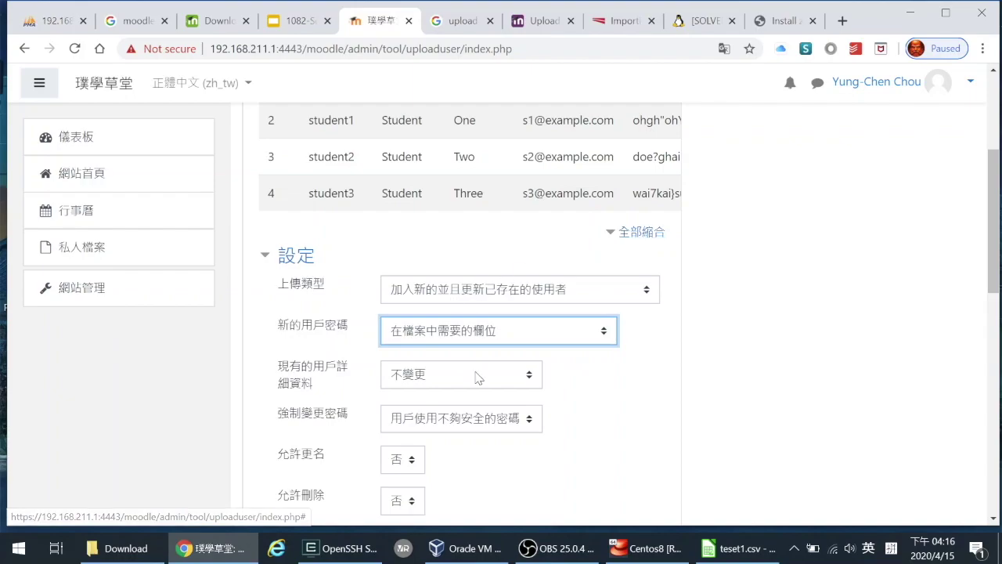
Step: Set forced password change (強制變更密碼) to none and create the student1–student3 accounts
click(533, 422)
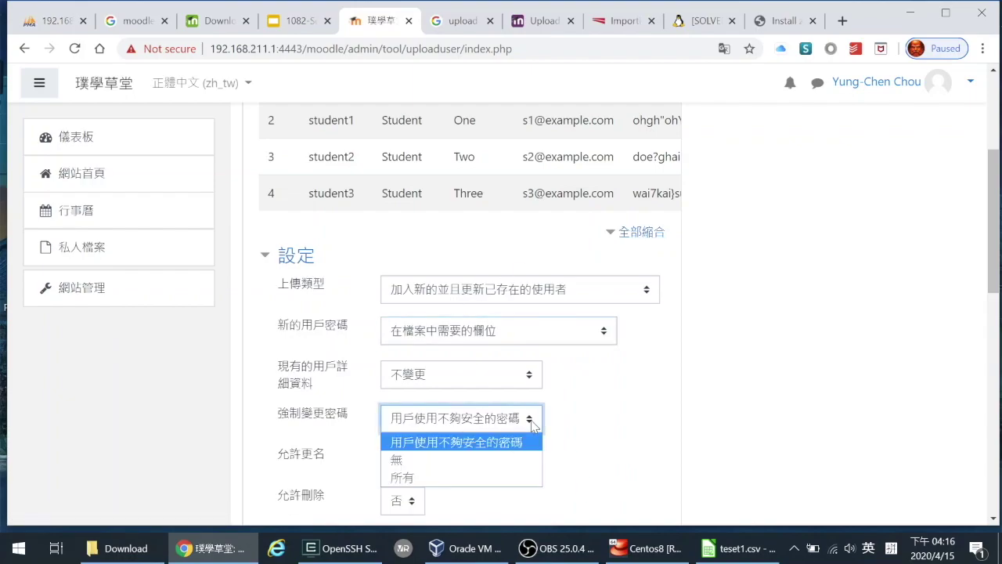
click(491, 460)
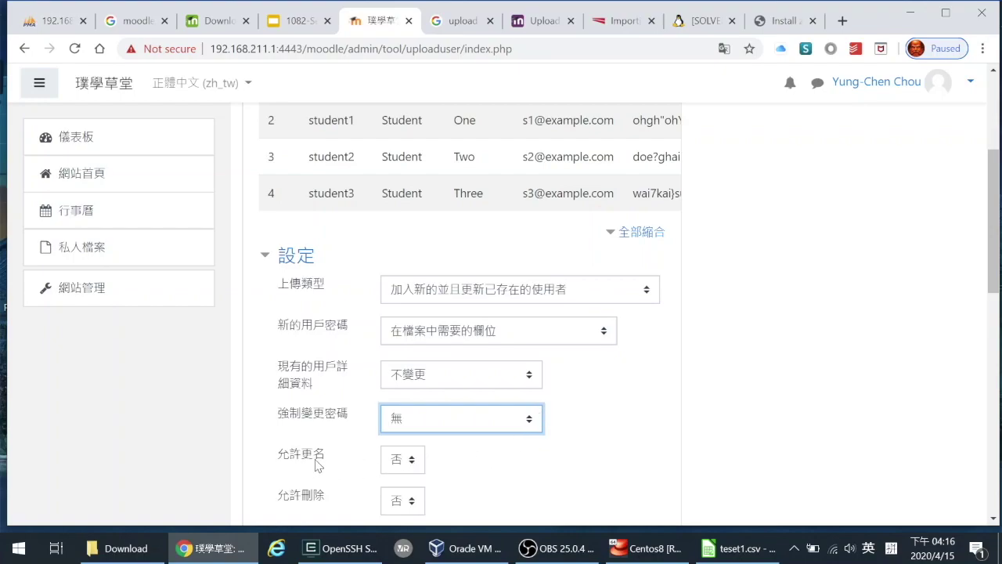
scroll(464, 459, down, 3)
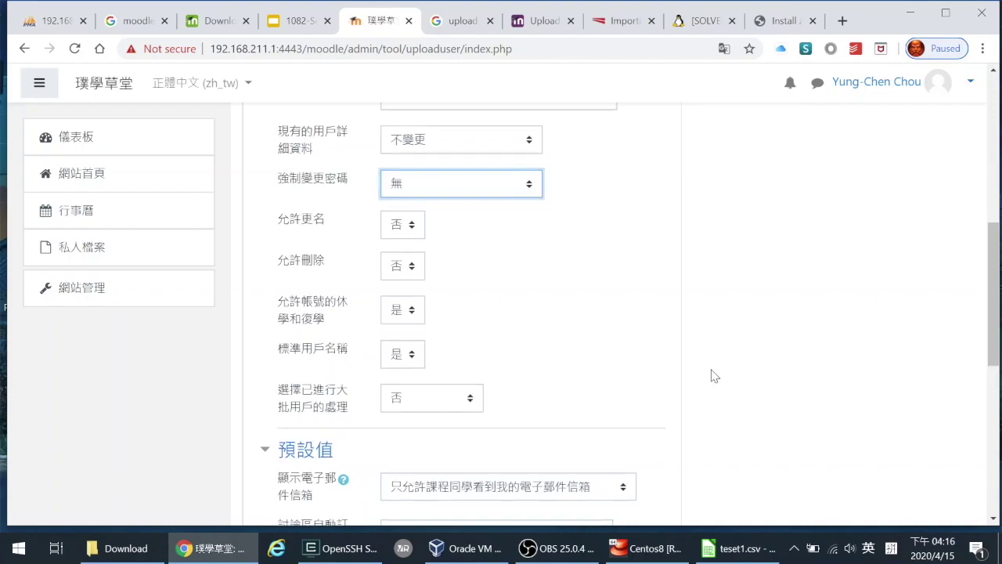
scroll(708, 377, down, 4)
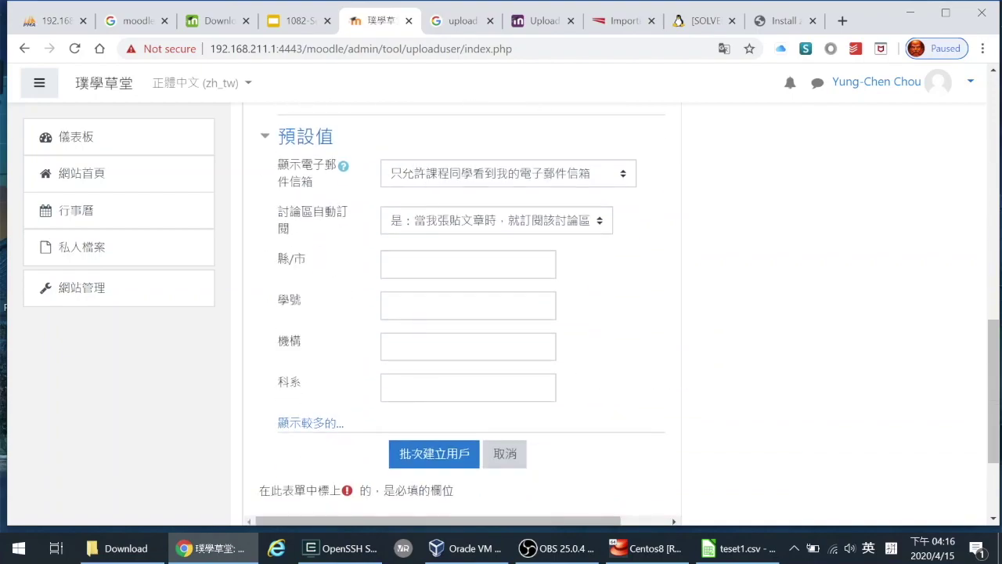
click(435, 444)
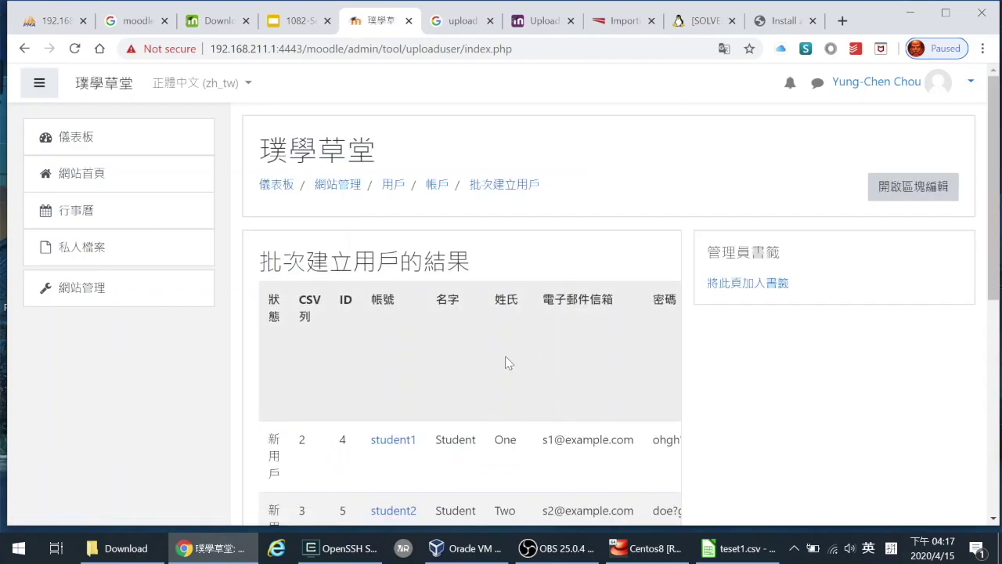
Step: Check that 3 users were created with 0 errors, then continue past the upload results
scroll(447, 391, down, 4)
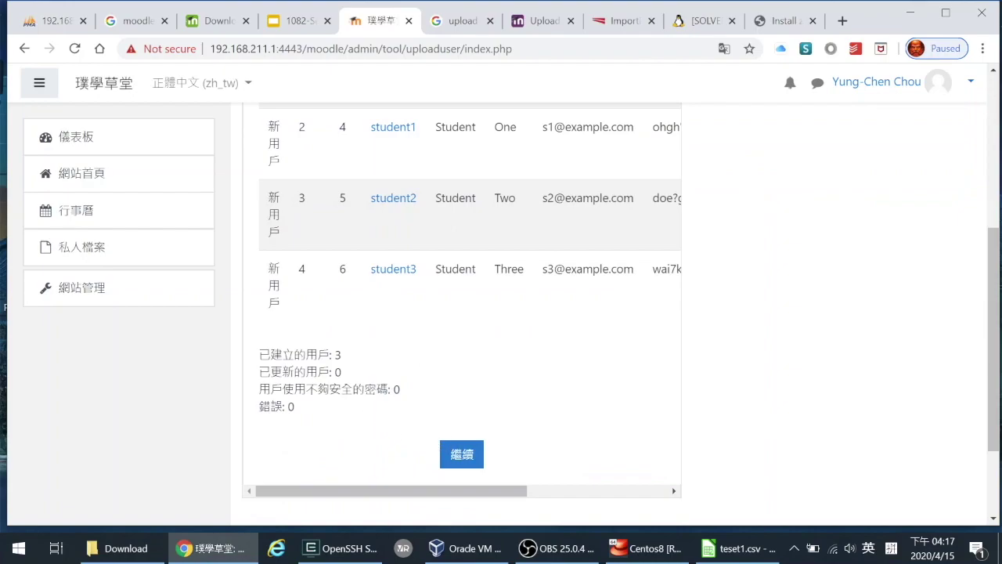
drag(270, 354, 360, 365)
click(469, 462)
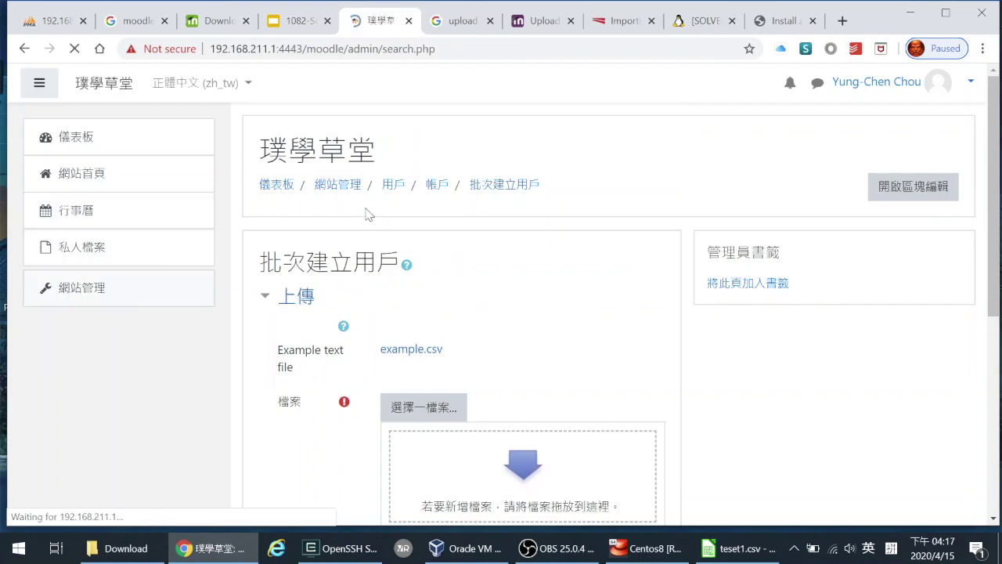
Step: Find Java Programming under Manage courses and categories and open its enrolled users, showing 0 participants
click(415, 361)
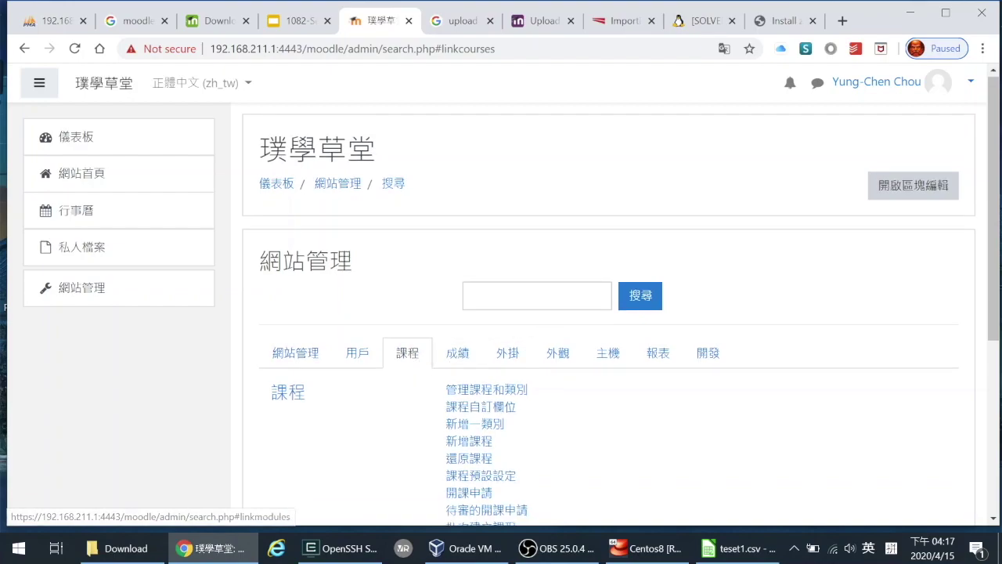
scroll(501, 337, down, 1)
click(501, 317)
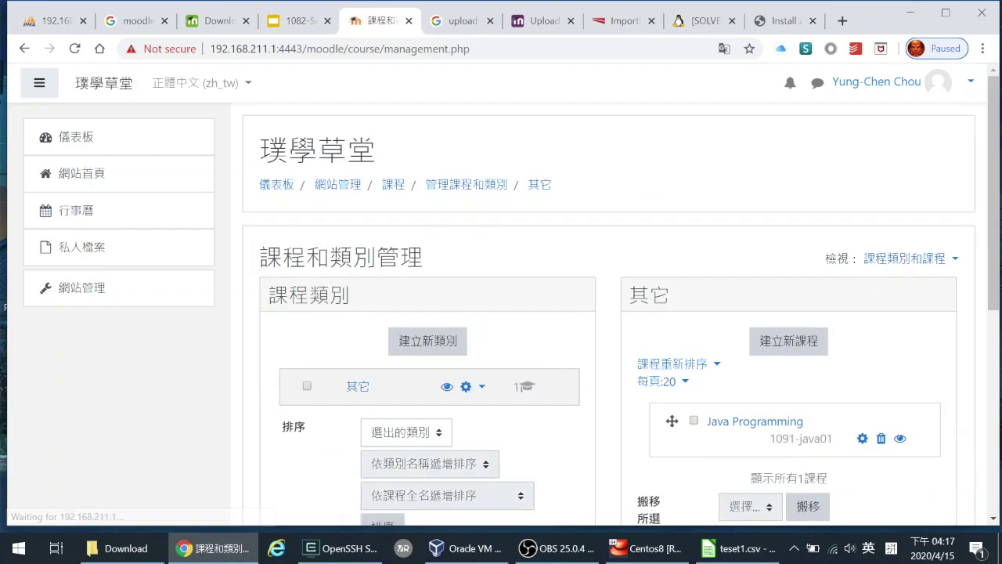
scroll(869, 274, down, 3)
scroll(878, 244, up, 2)
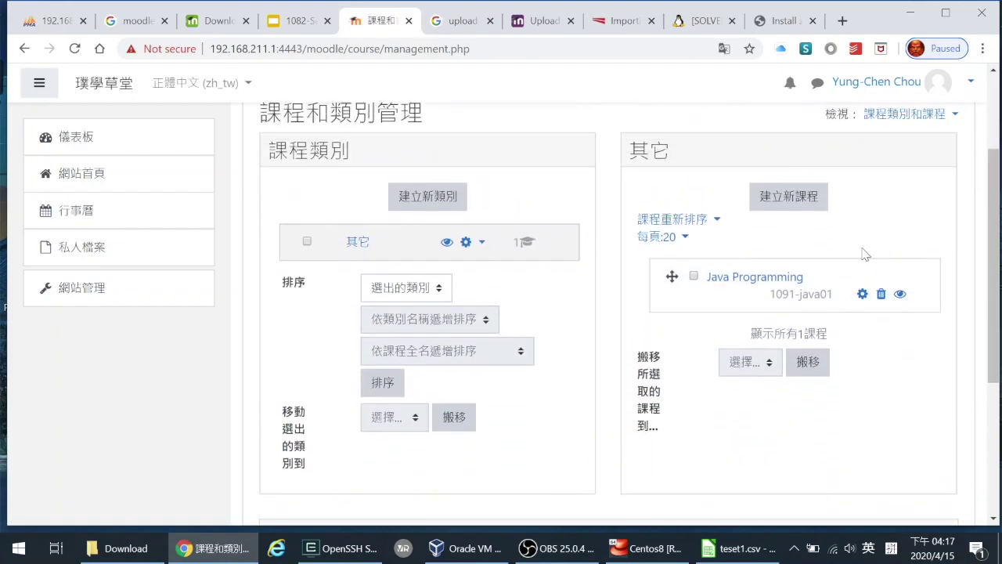
click(719, 343)
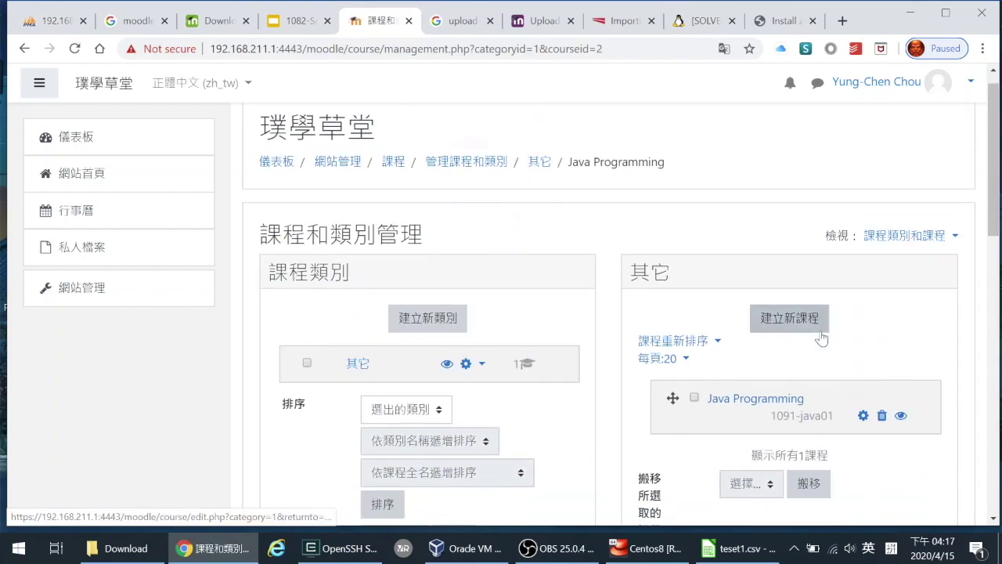
scroll(806, 333, down, 5)
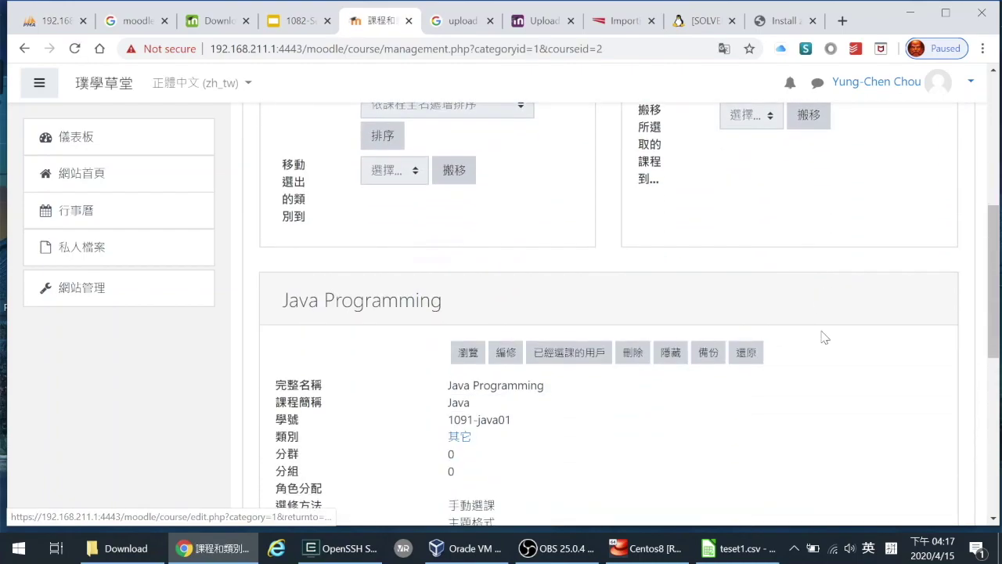
click(564, 355)
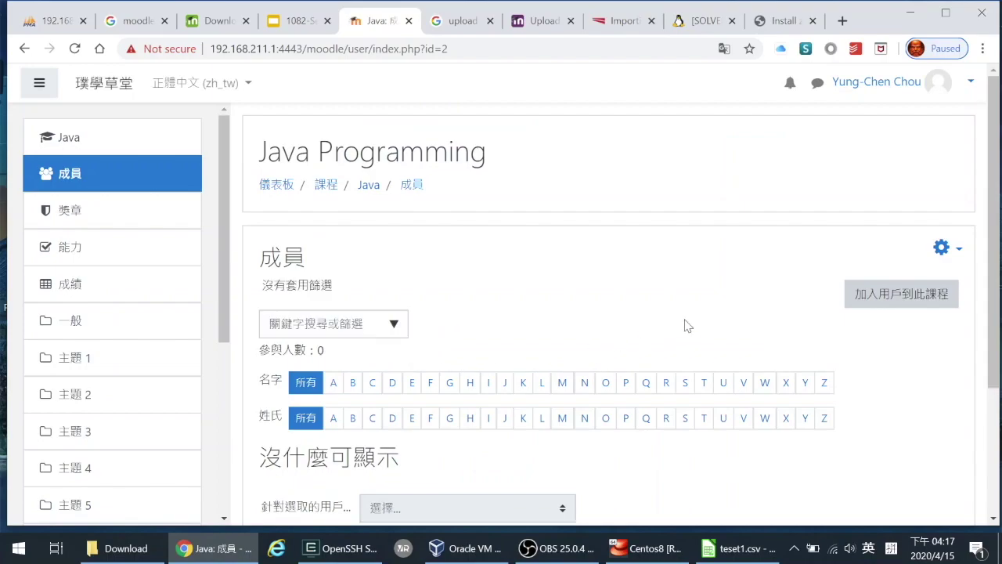
scroll(681, 329, down, 3)
scroll(270, 360, up, 3)
scroll(640, 379, down, 3)
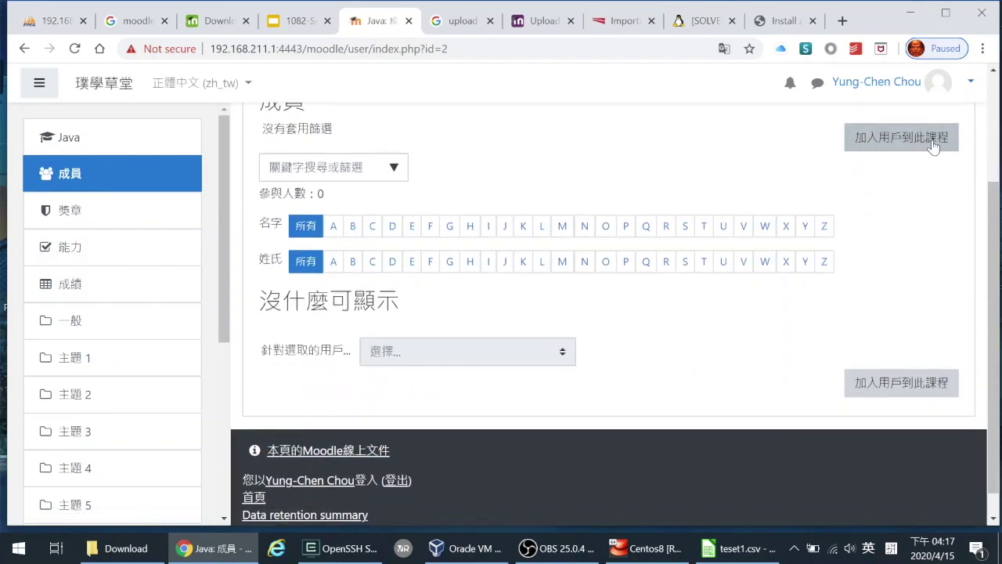
Step: Search for the teacher's account by name and enrol it in Java Programming as 教師 (Teacher)
click(901, 140)
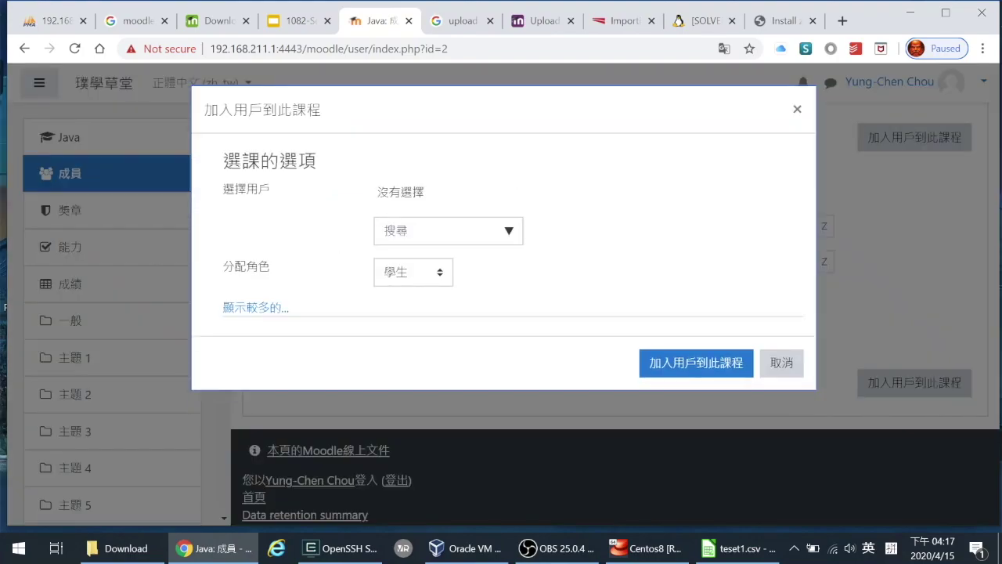
click(404, 276)
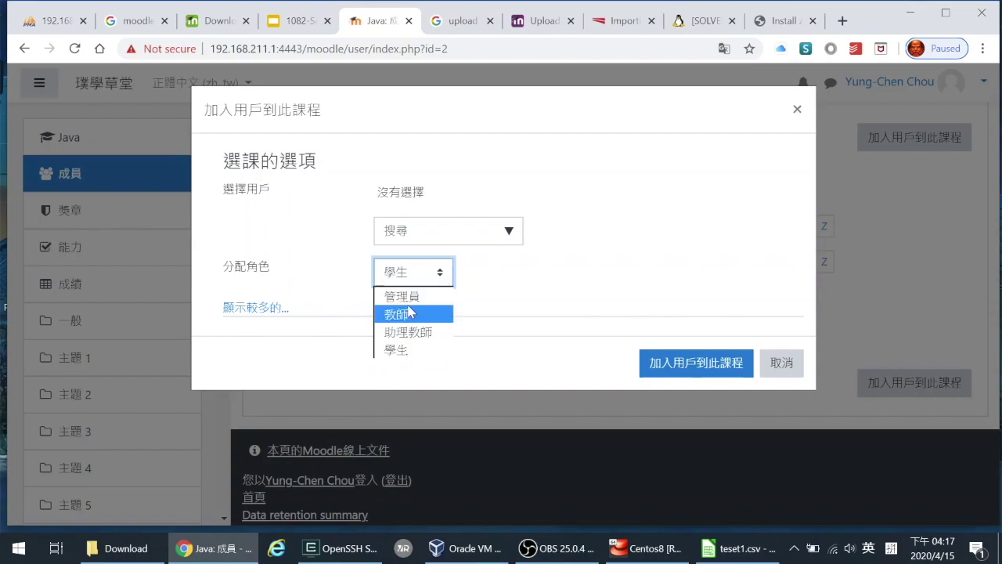
click(413, 317)
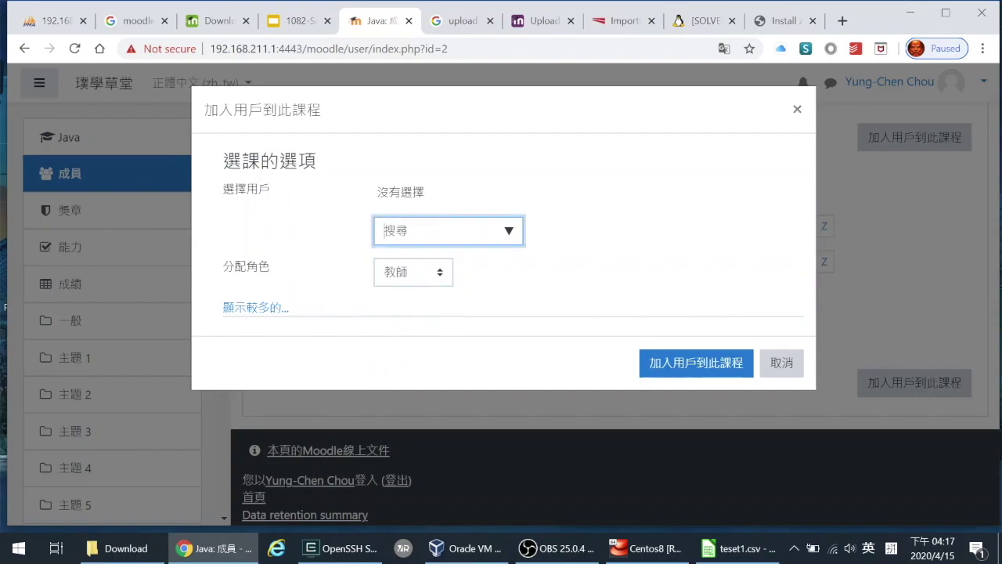
text(Yung-Chen)
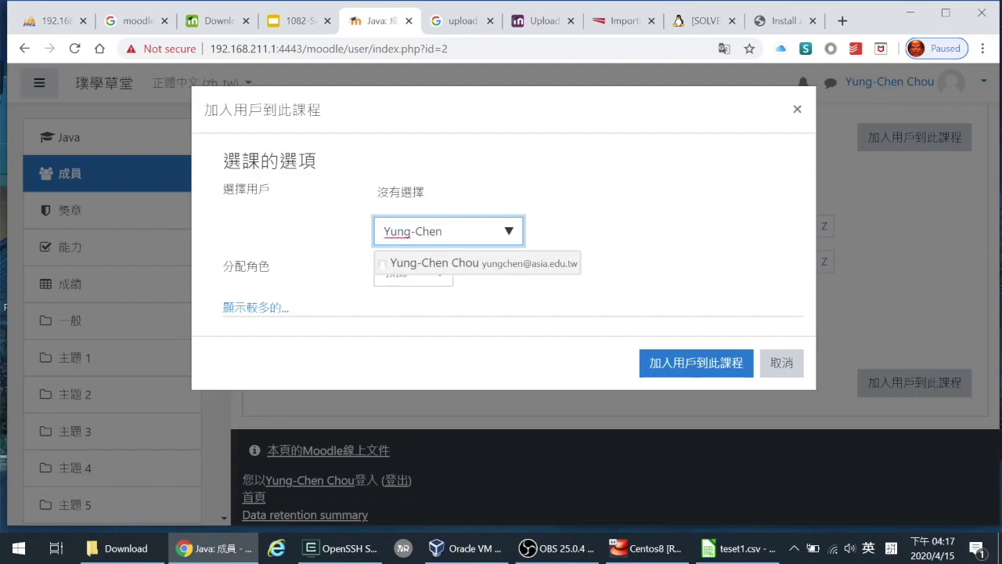
click(500, 268)
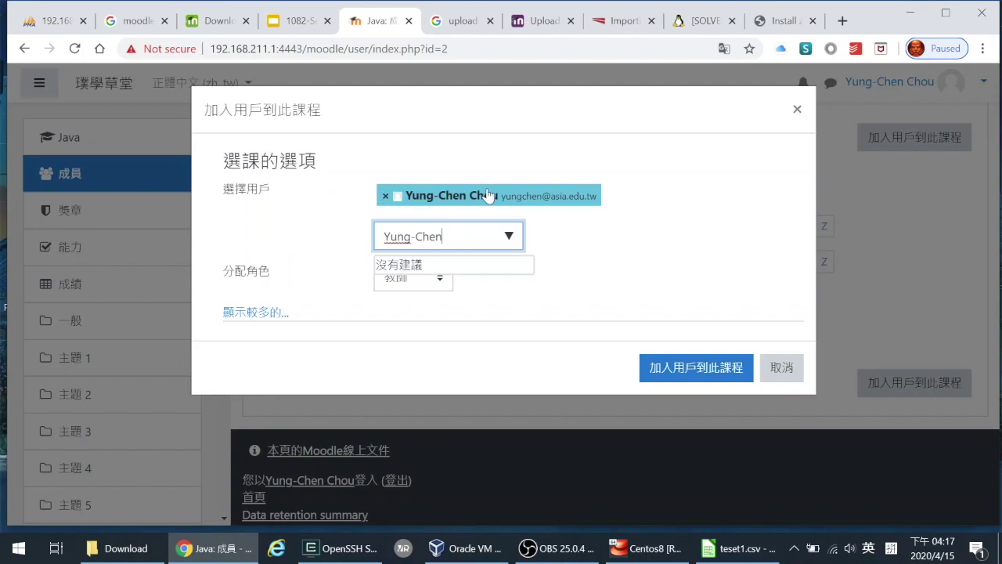
click(673, 374)
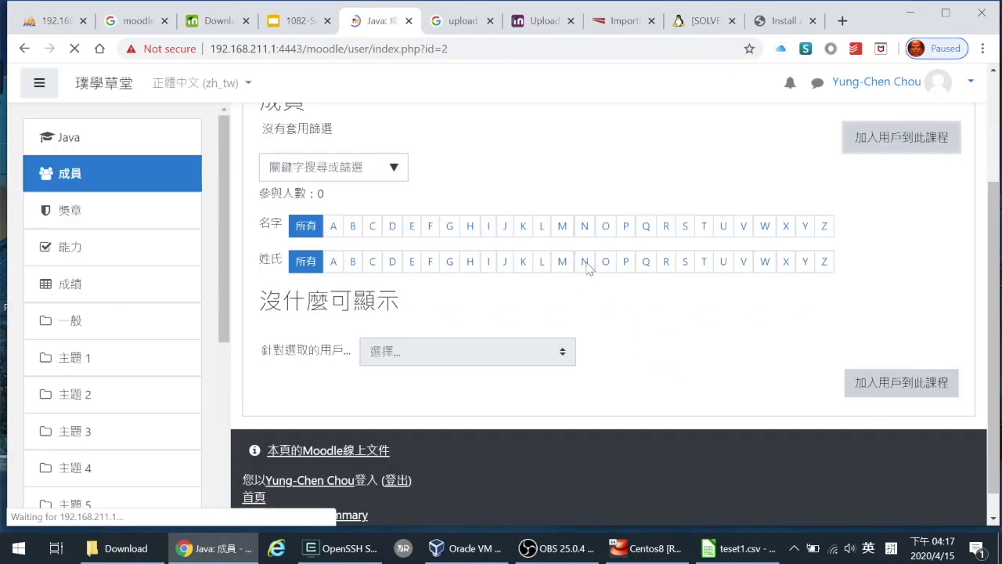
scroll(517, 373, down, 2)
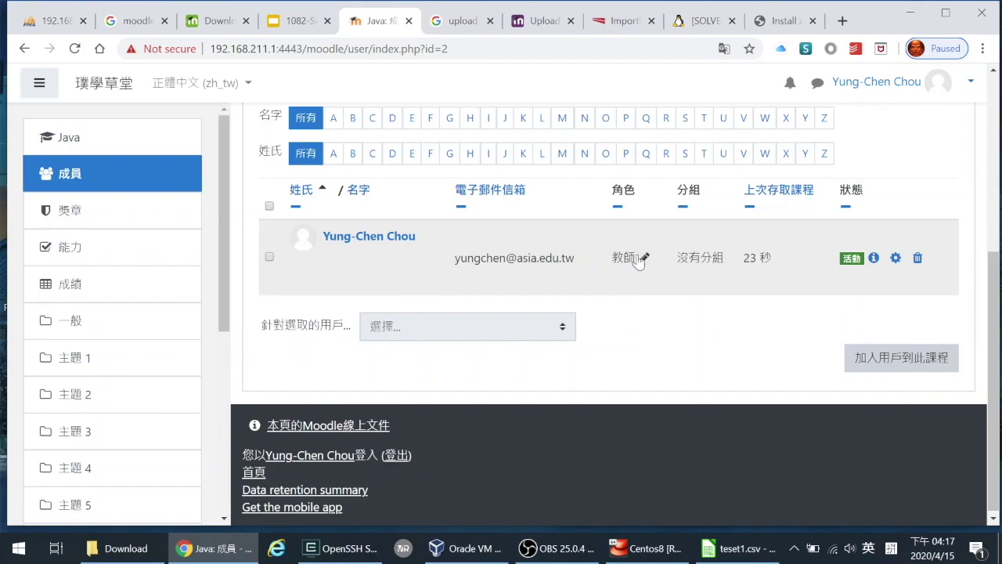
scroll(783, 258, up, 3)
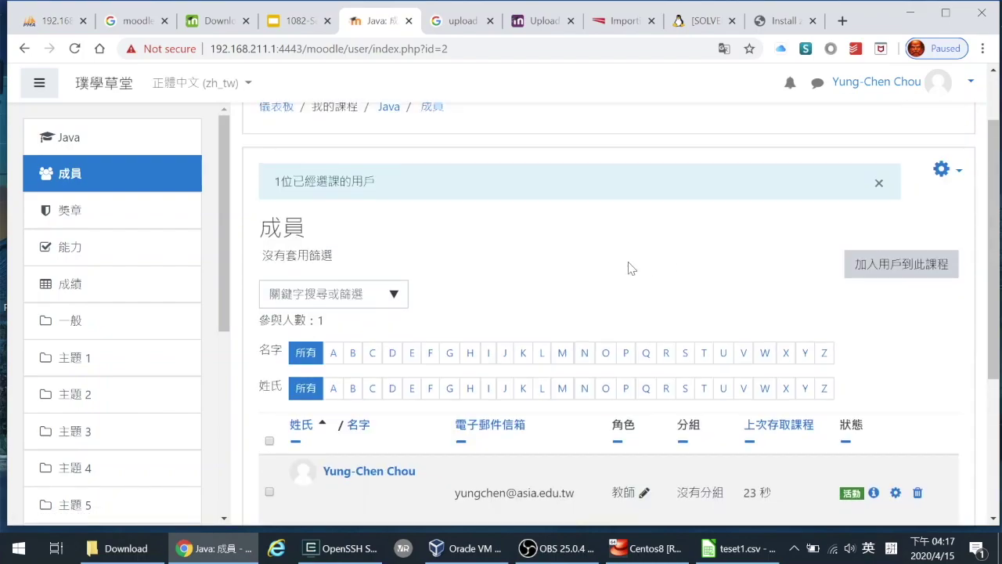
Step: Search 'student' and enrol One Student, Three Student and Two Student with the 學生 role
click(918, 280)
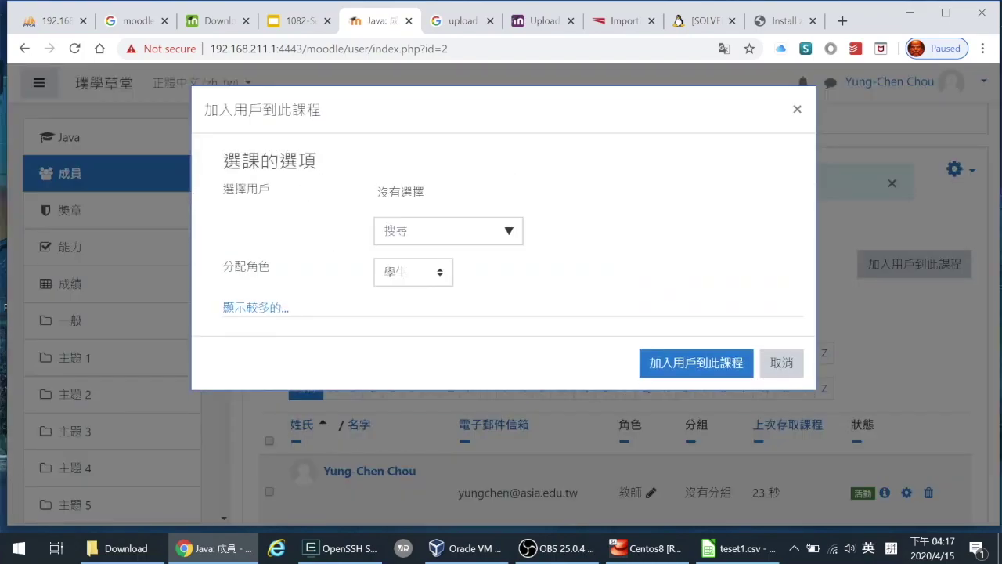
text(student)
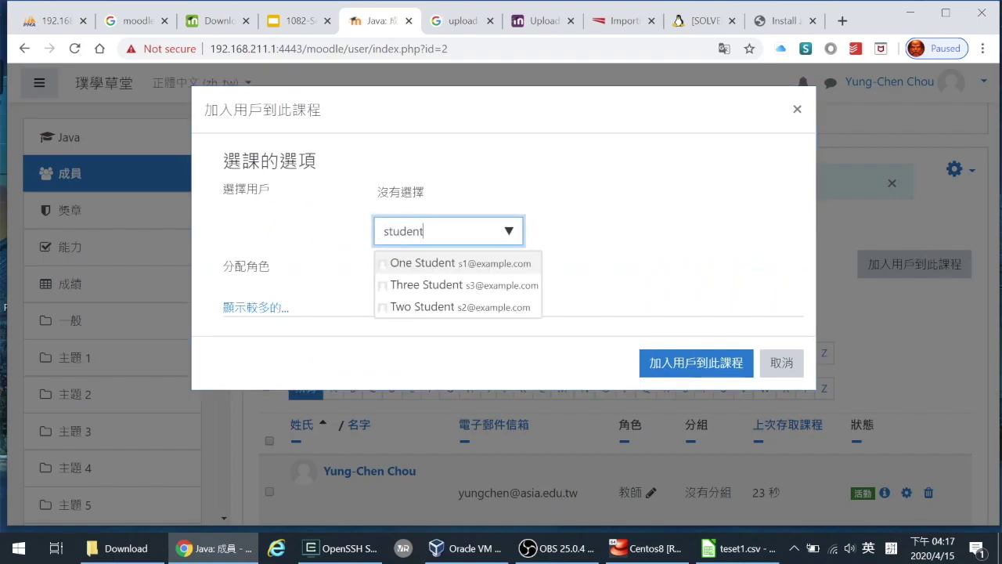
click(420, 269)
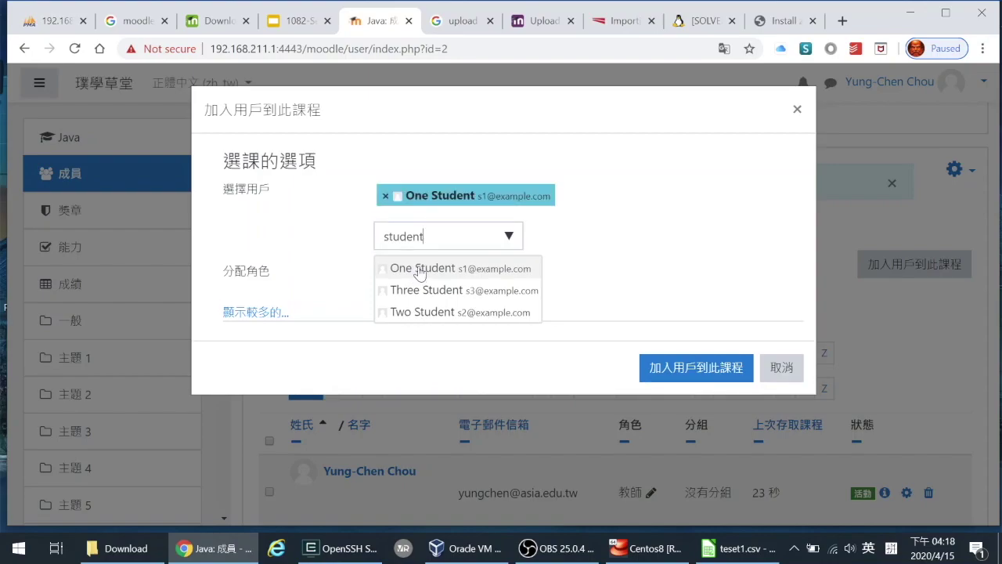
click(435, 269)
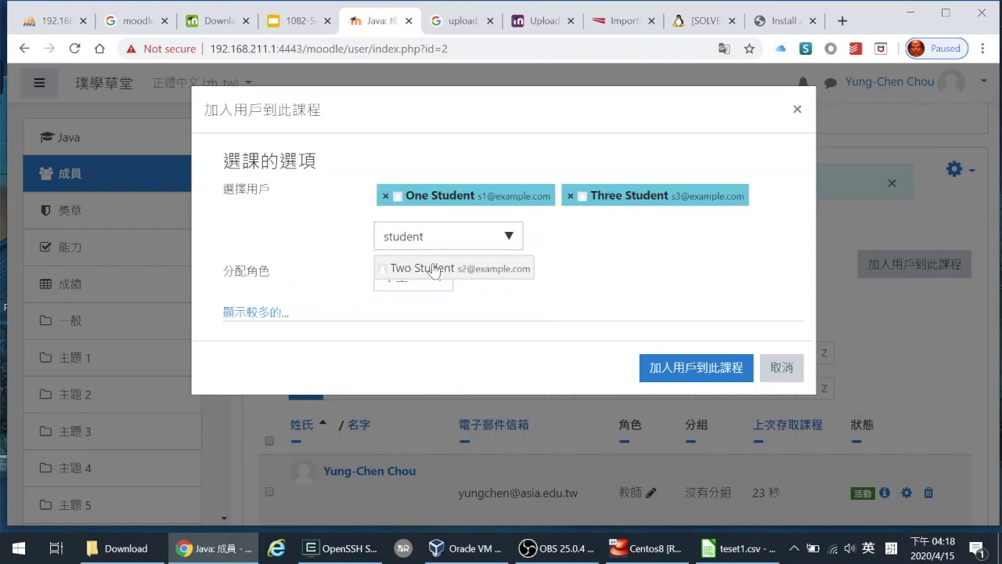
click(435, 268)
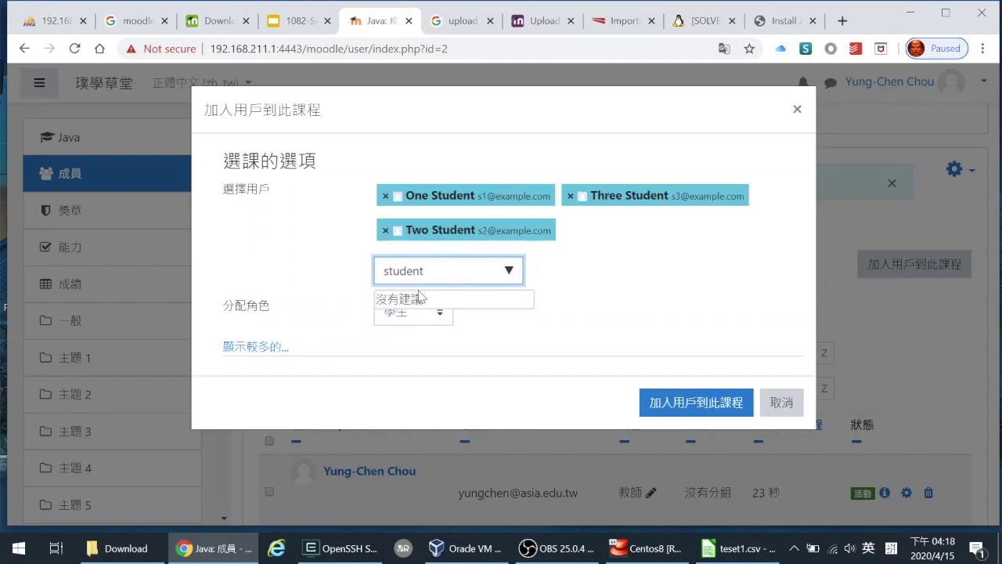
click(728, 403)
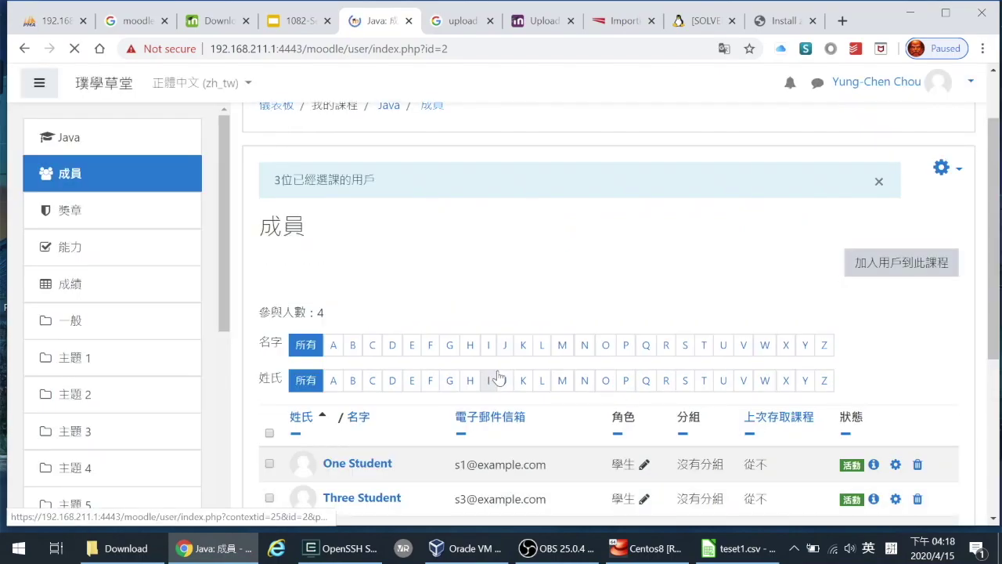
scroll(505, 370, down, 3)
scroll(505, 369, down, 1)
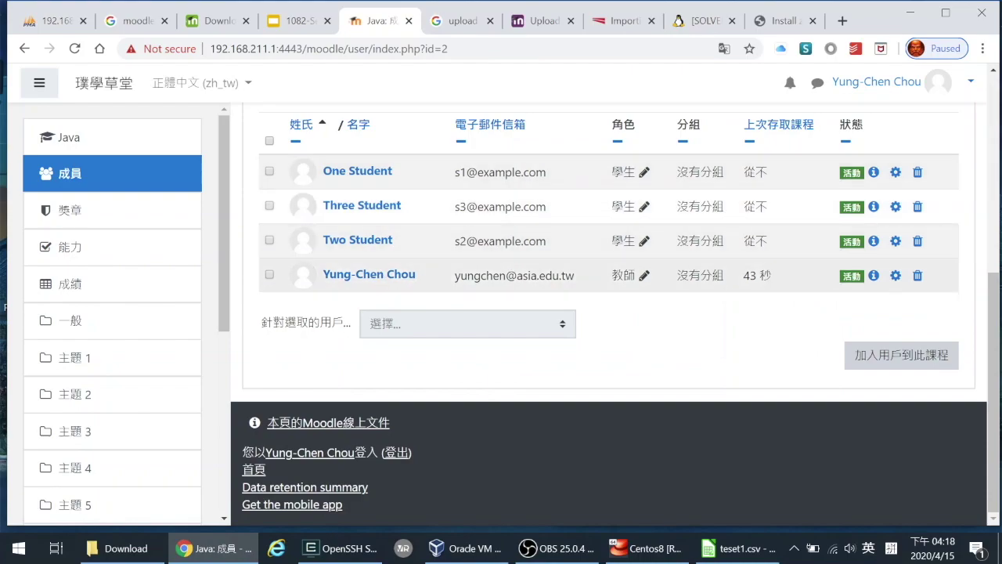
scroll(655, 363, up, 5)
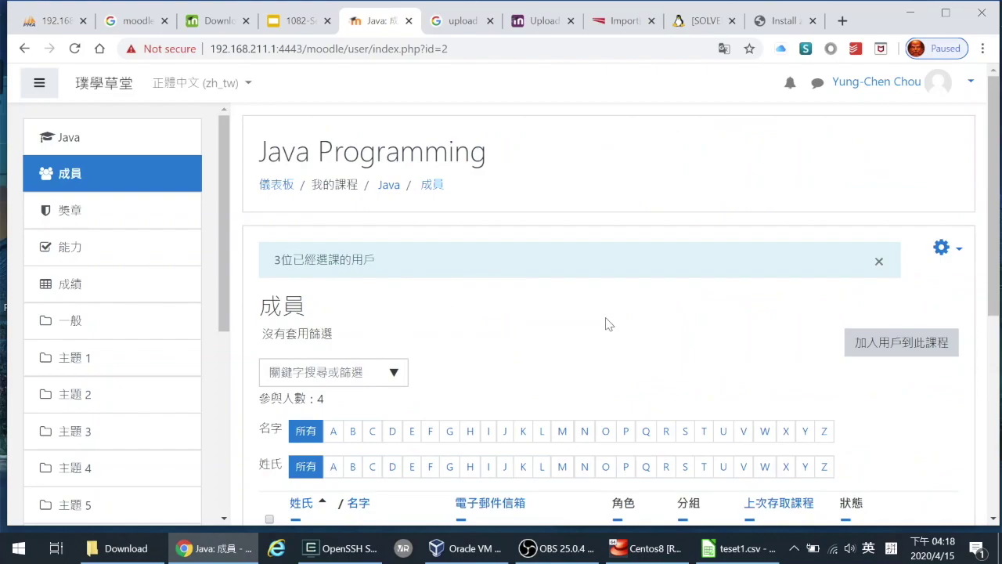
scroll(609, 323, down, 5)
scroll(523, 341, up, 5)
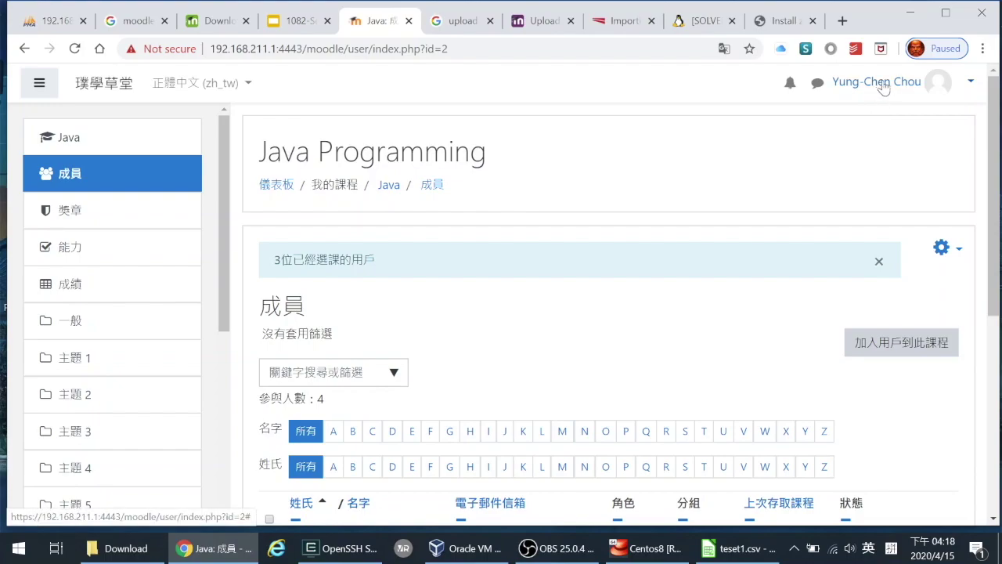
scroll(501, 323, down, 4)
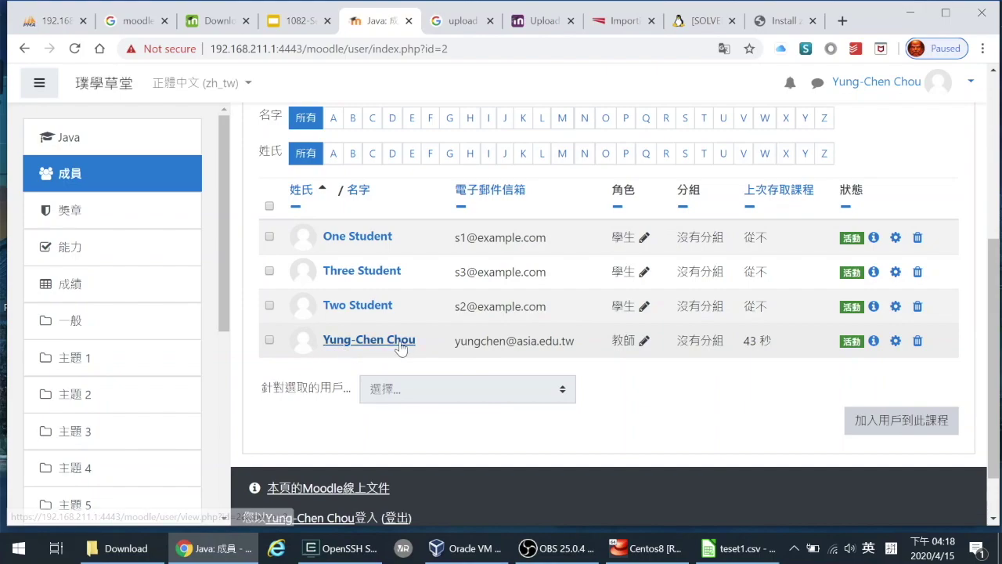
scroll(519, 286, up, 3)
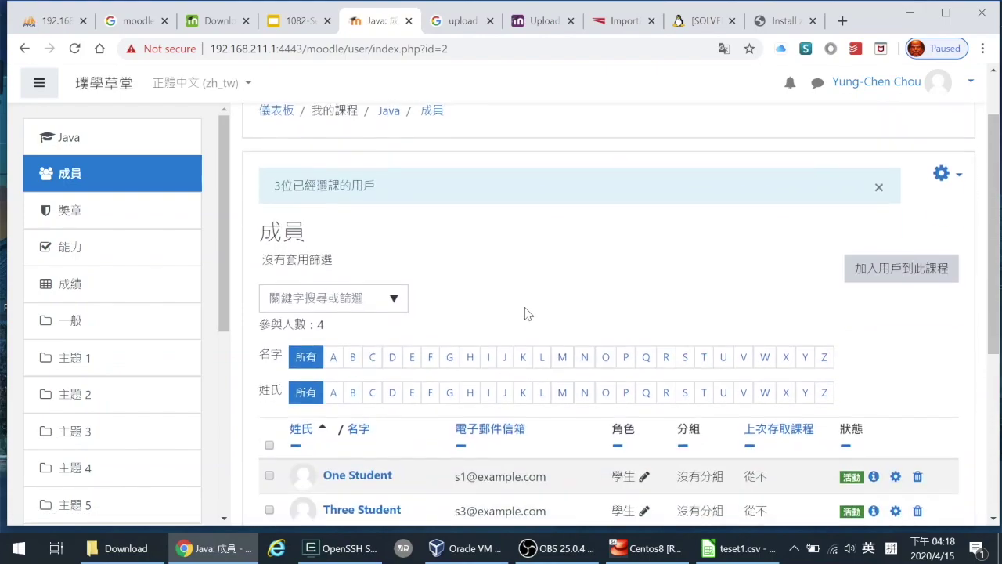
scroll(548, 313, up, 1)
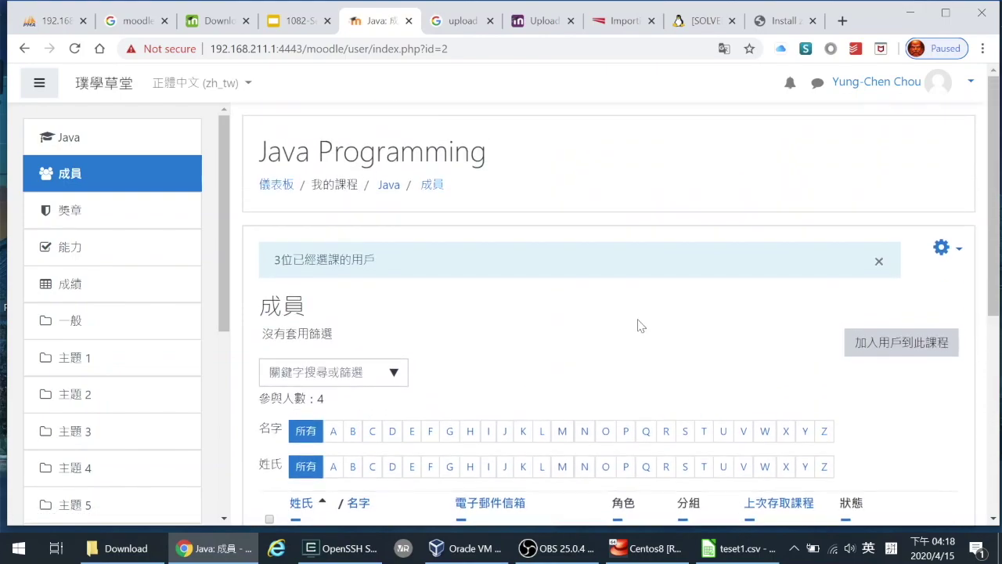
Step: Enrol the second teacher's account with the 教師 role, raising participants to 5
click(871, 343)
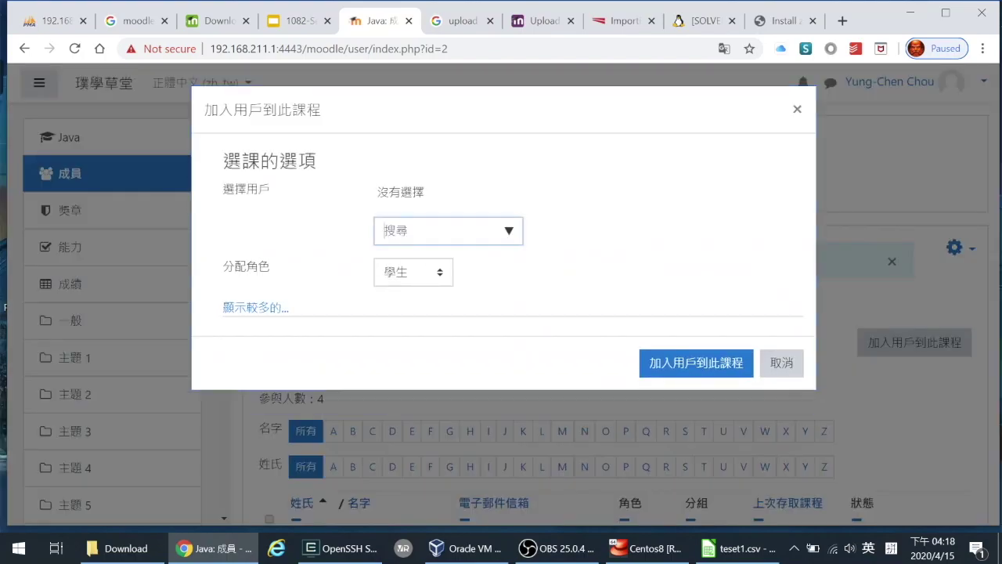
click(454, 263)
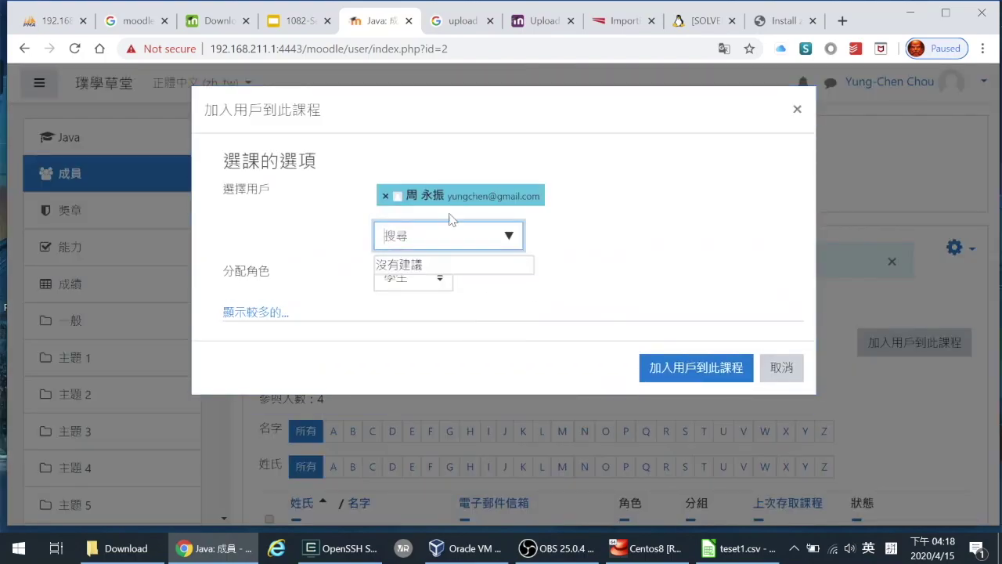
click(434, 289)
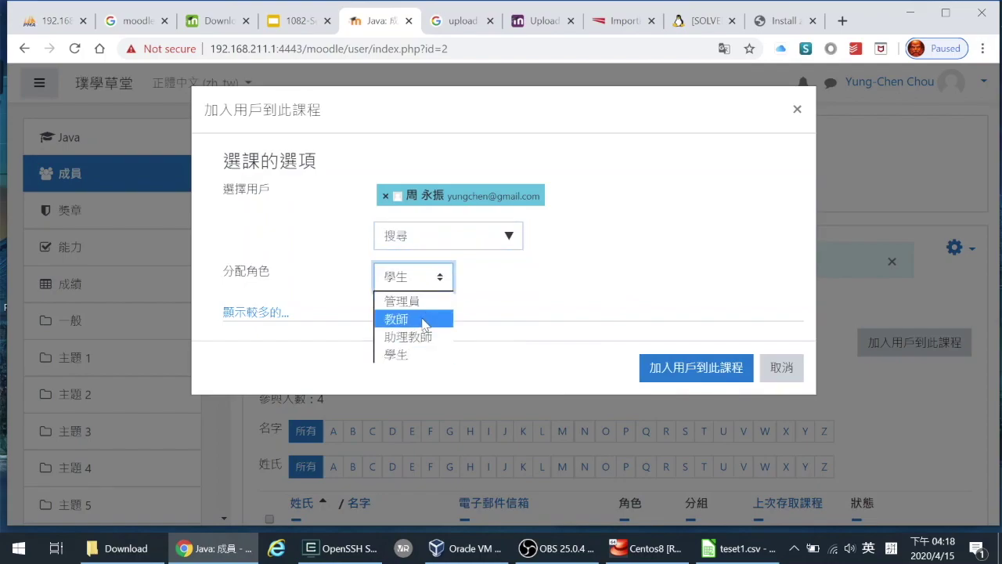
click(423, 317)
click(726, 378)
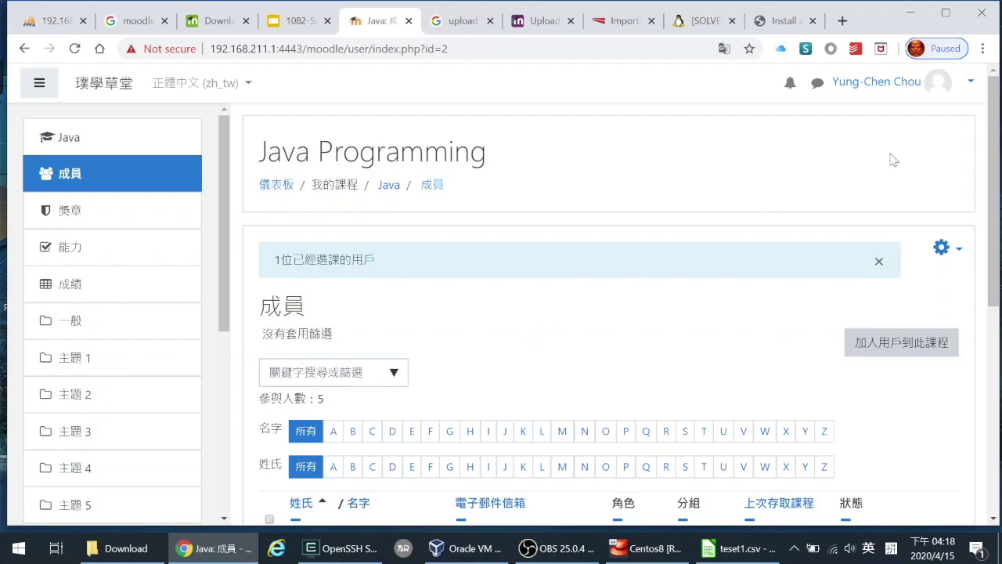
Step: Log out, then sign in with the second teacher's username and password via the Java Programming link
click(898, 86)
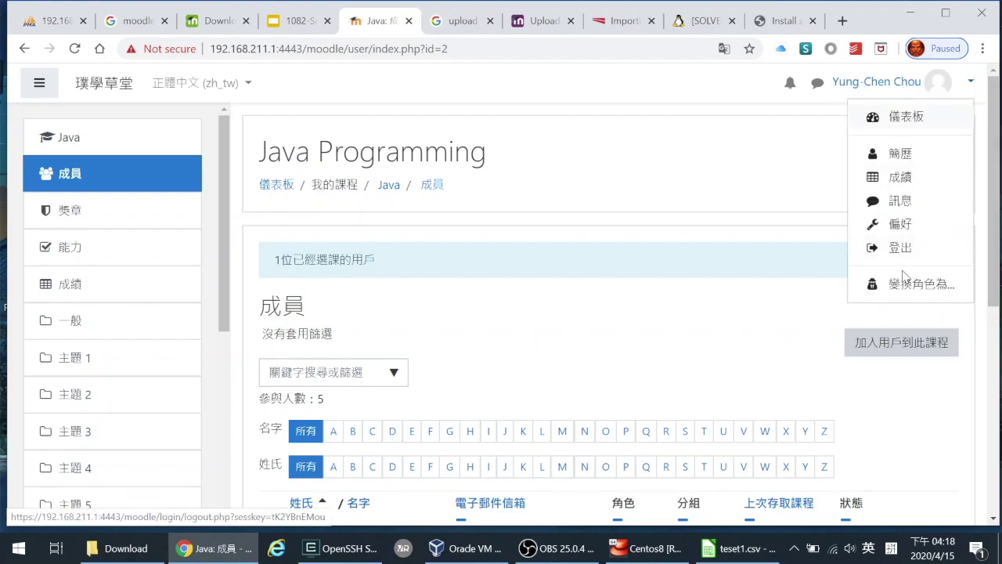
click(893, 249)
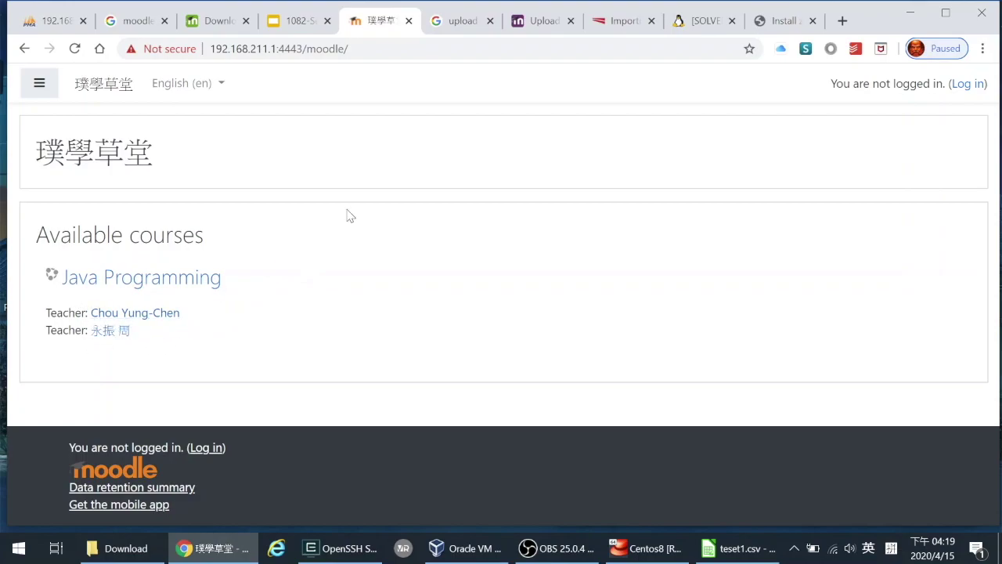
click(148, 284)
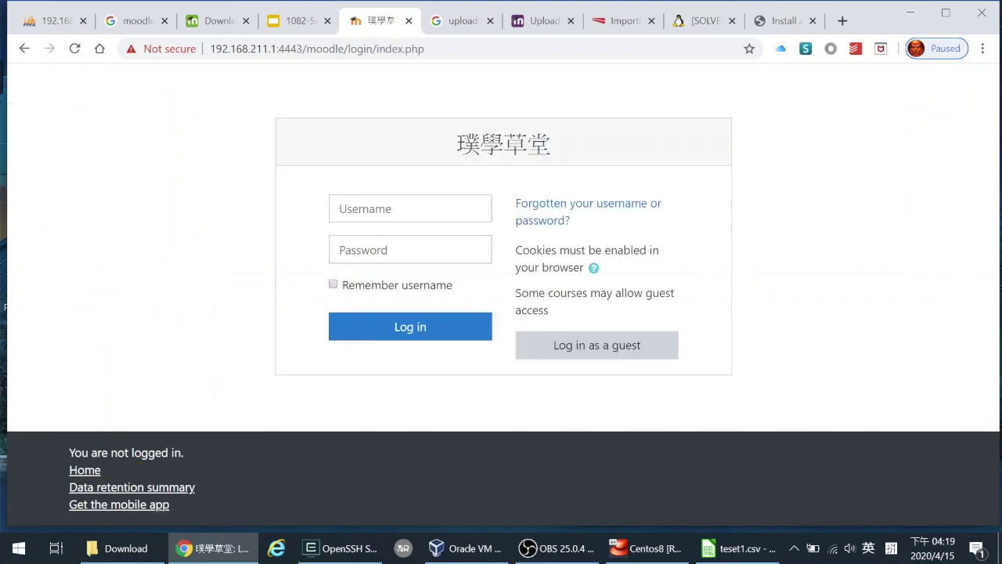
key(Tab)
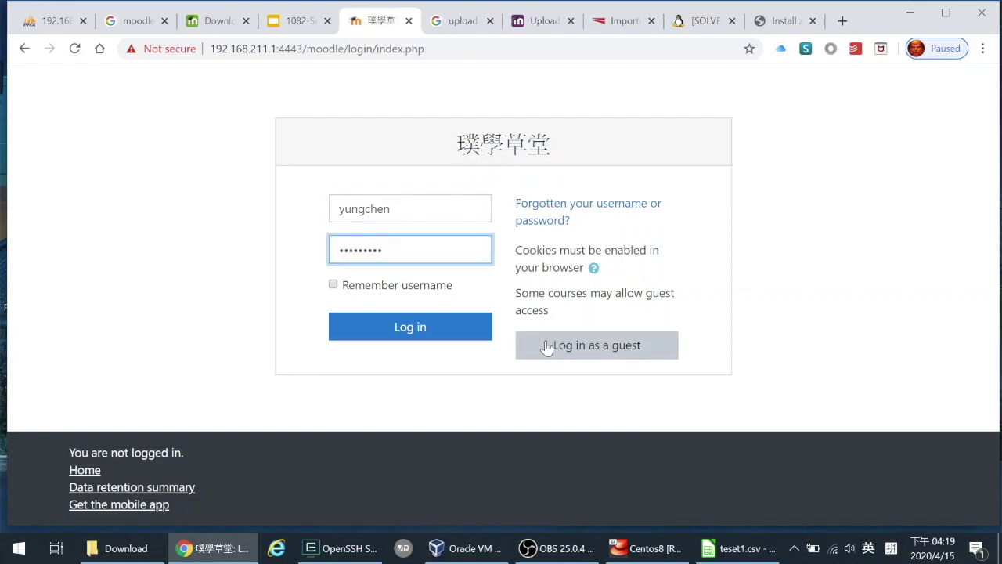
click(425, 328)
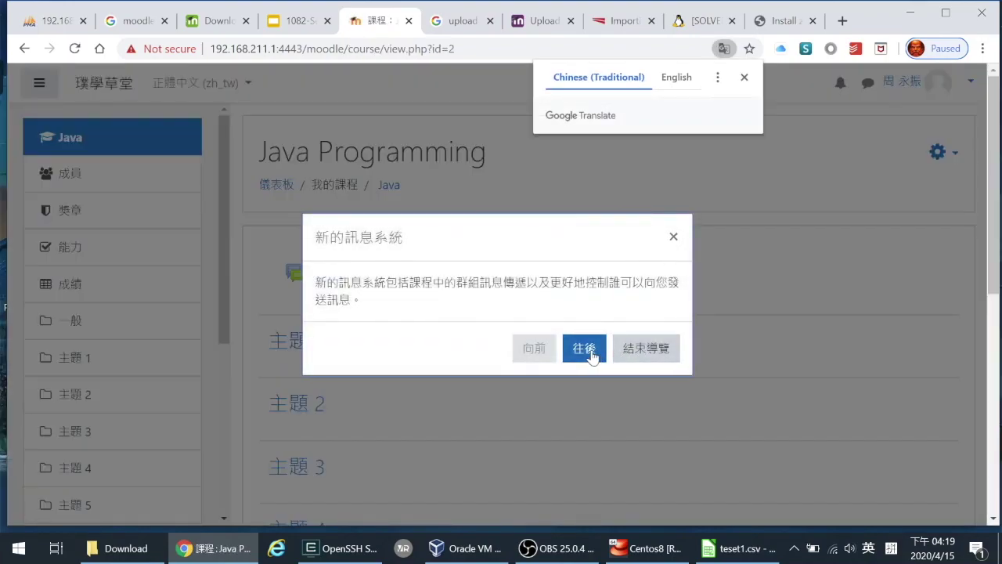
Step: Dismiss the messaging tour and turn on editing mode (啟動編輯模式) for the course
click(648, 347)
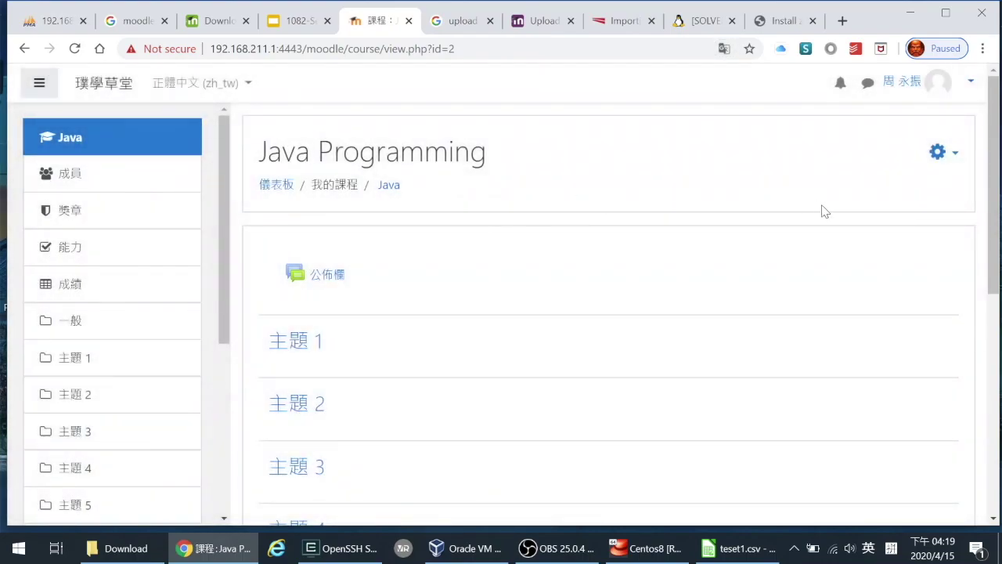
scroll(462, 350, down, 6)
scroll(464, 350, up, 6)
click(938, 154)
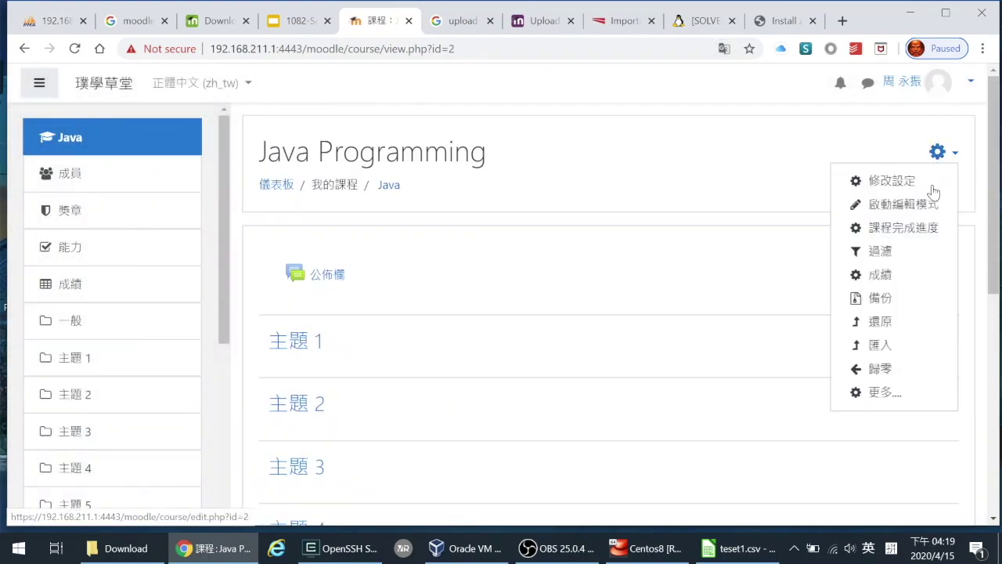
click(930, 205)
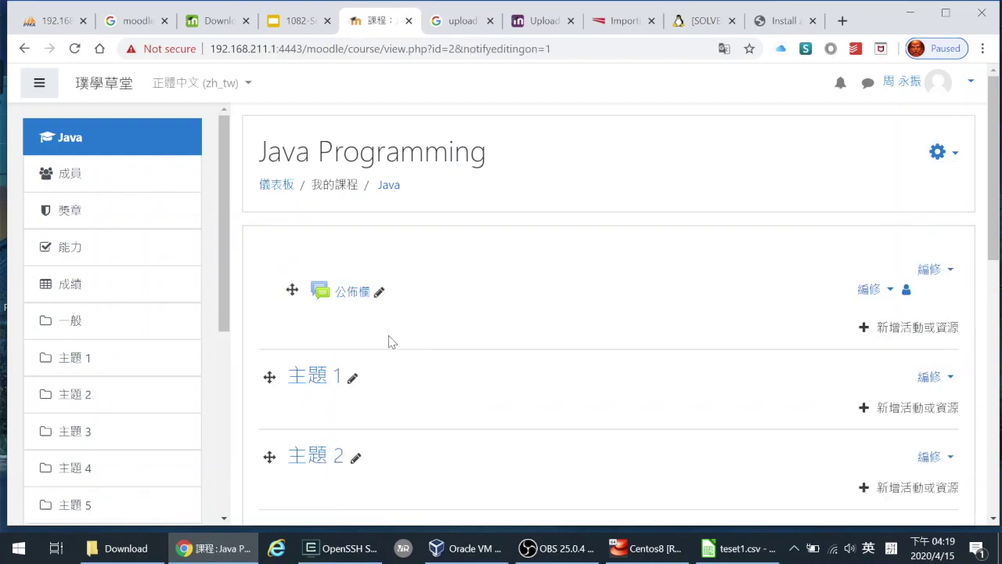
Step: Add a 網址 (URL) resource under 主題 1
click(908, 407)
scroll(420, 339, down, 6)
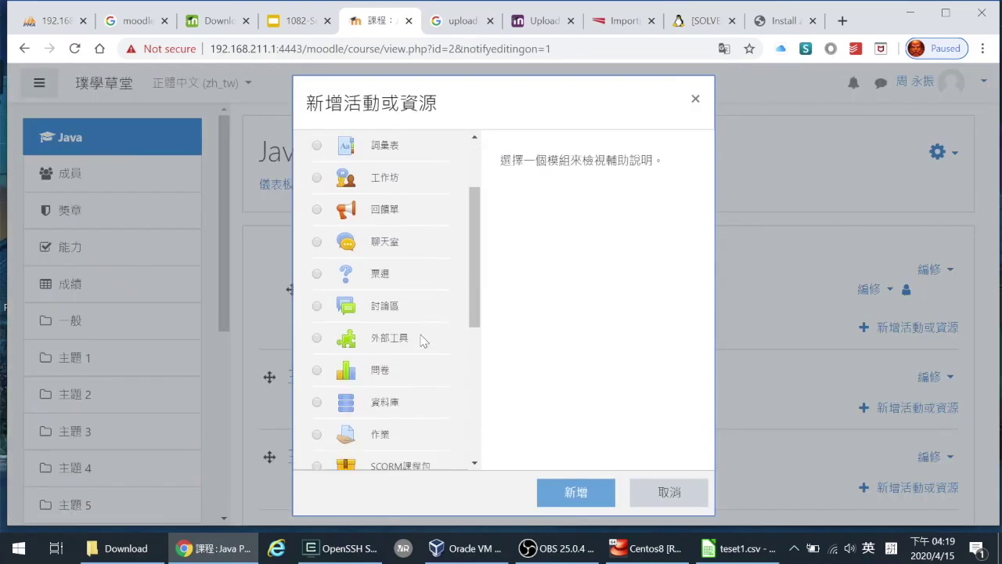
click(376, 367)
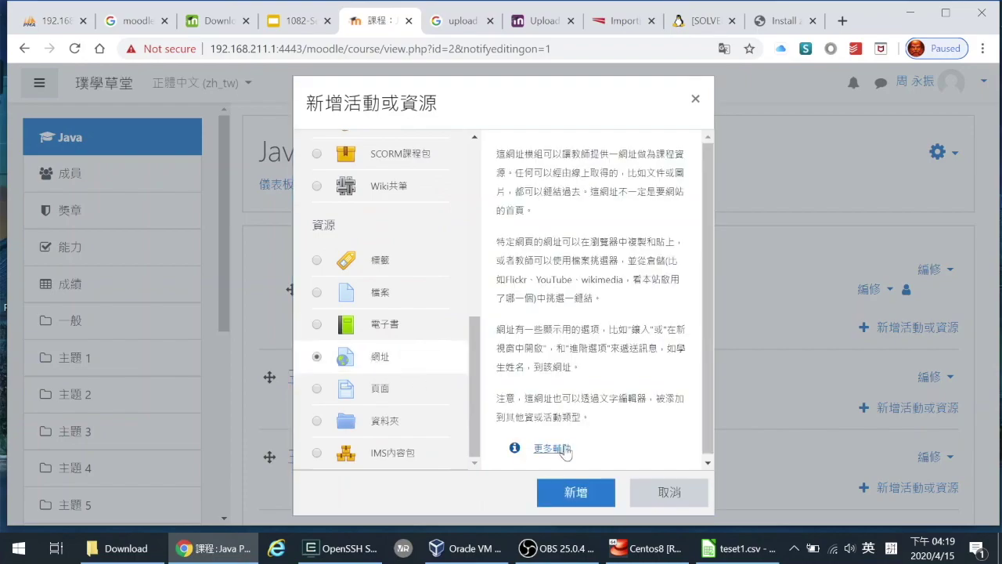
click(572, 491)
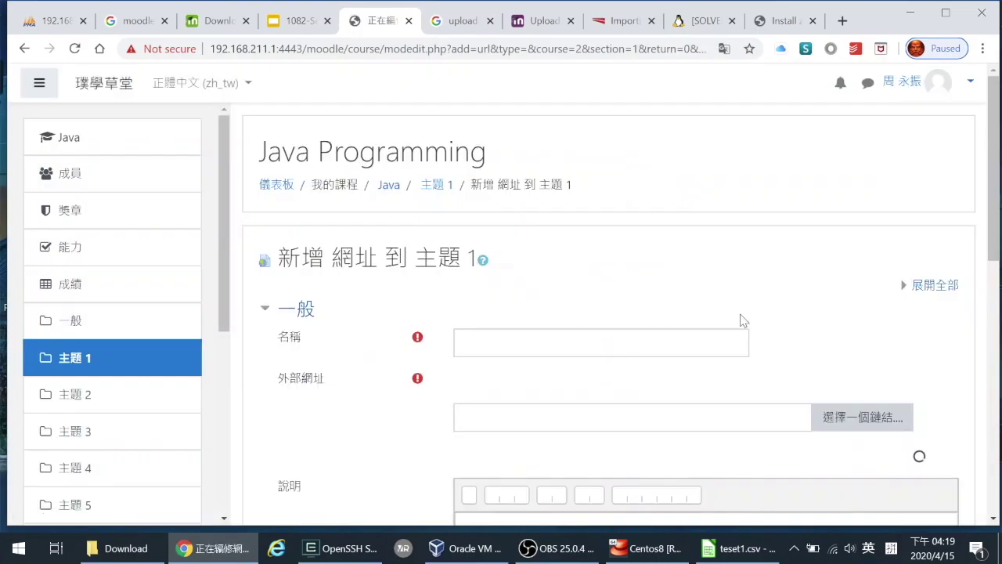